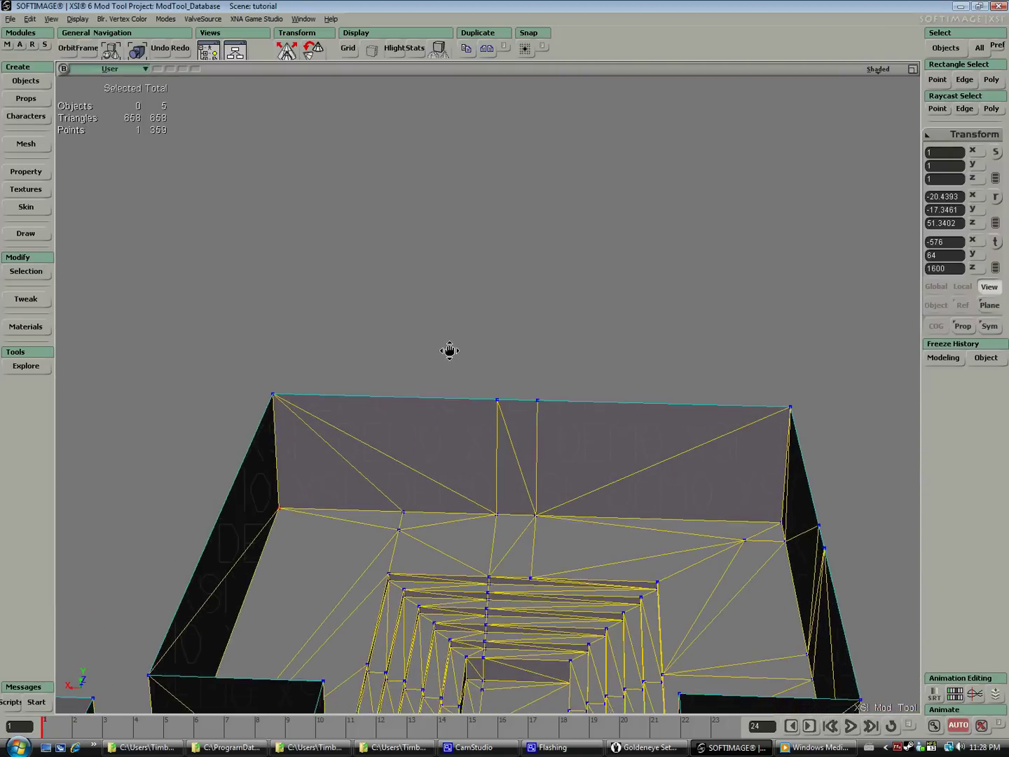
- Select the triangulated polygons of the far end wall behind the stepped pit and delete them
click(988, 108)
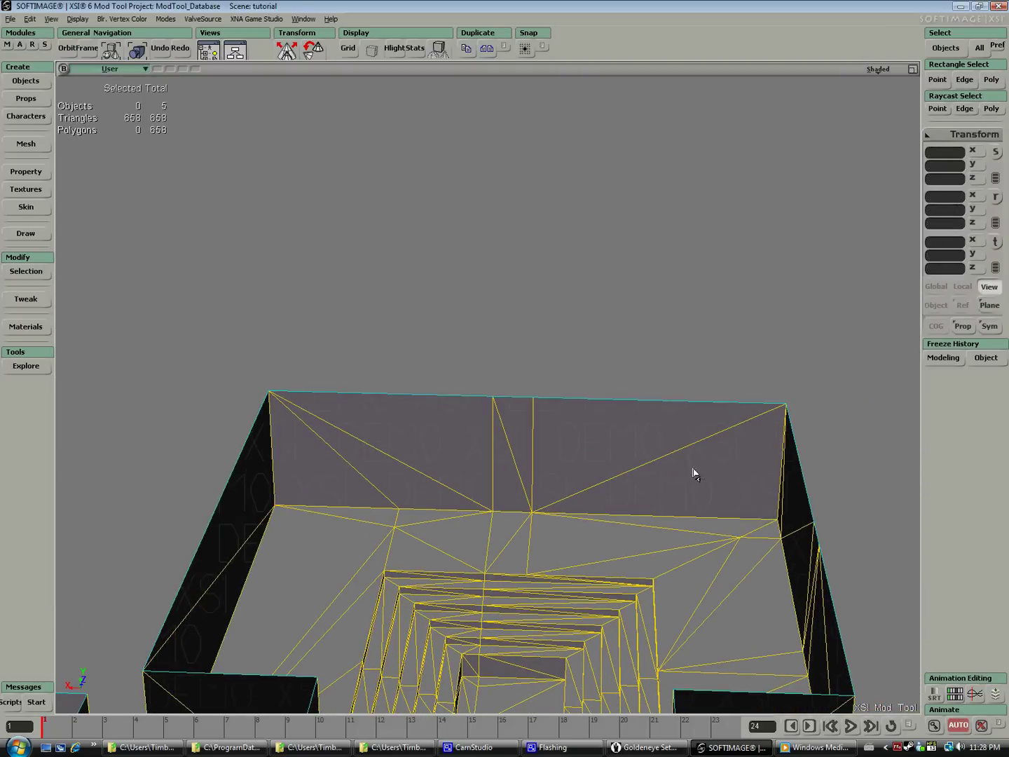
mouse_move(693, 474)
mouse_down()
mouse_move(408, 455)
mouse_move(327, 471)
mouse_up()
key(Delete)
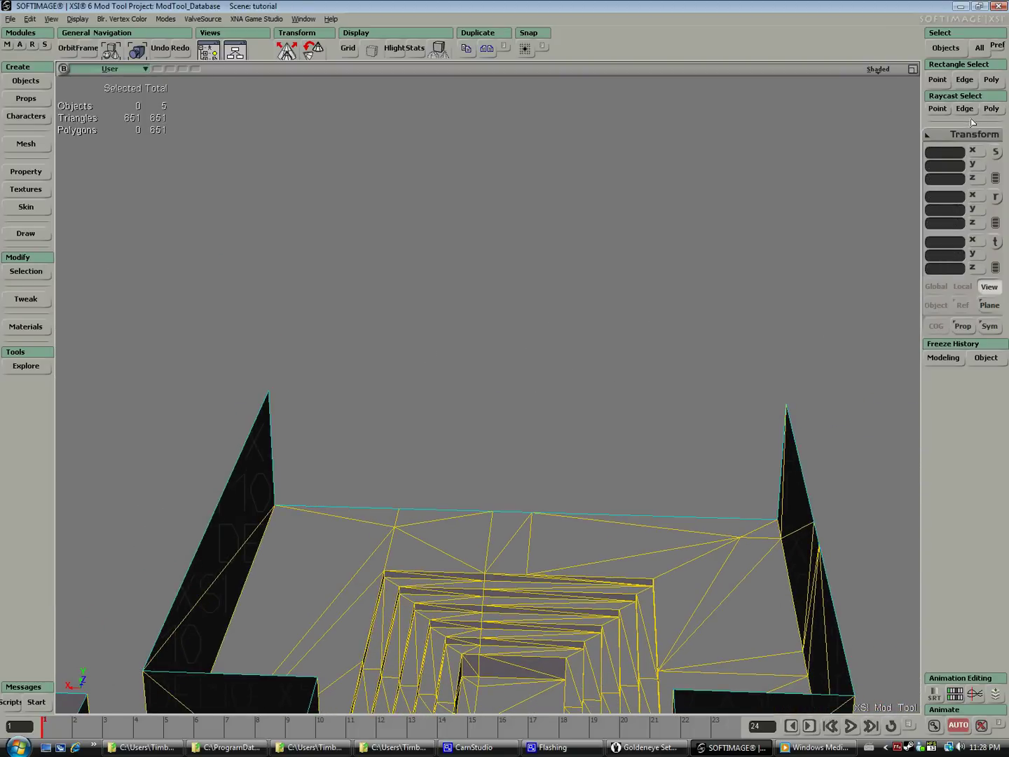
- Bridge the two vertical boundary edges at the open end to rebuild the missing wall as one polygon
drag(723, 472, 652, 462)
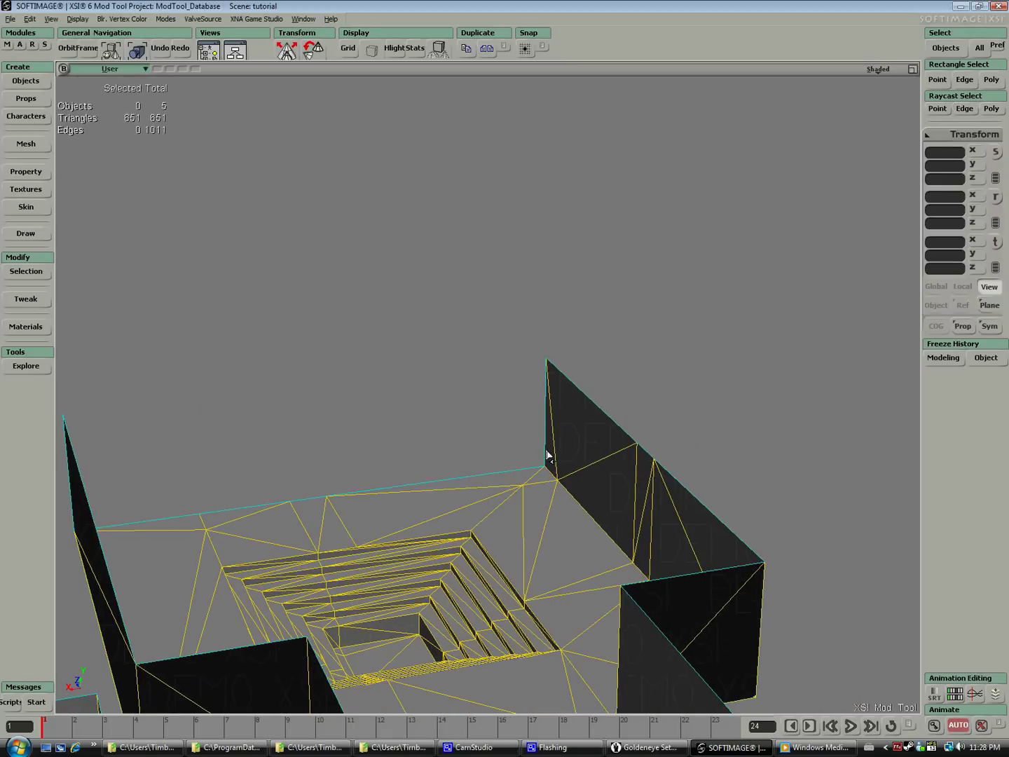
drag(529, 426, 317, 347)
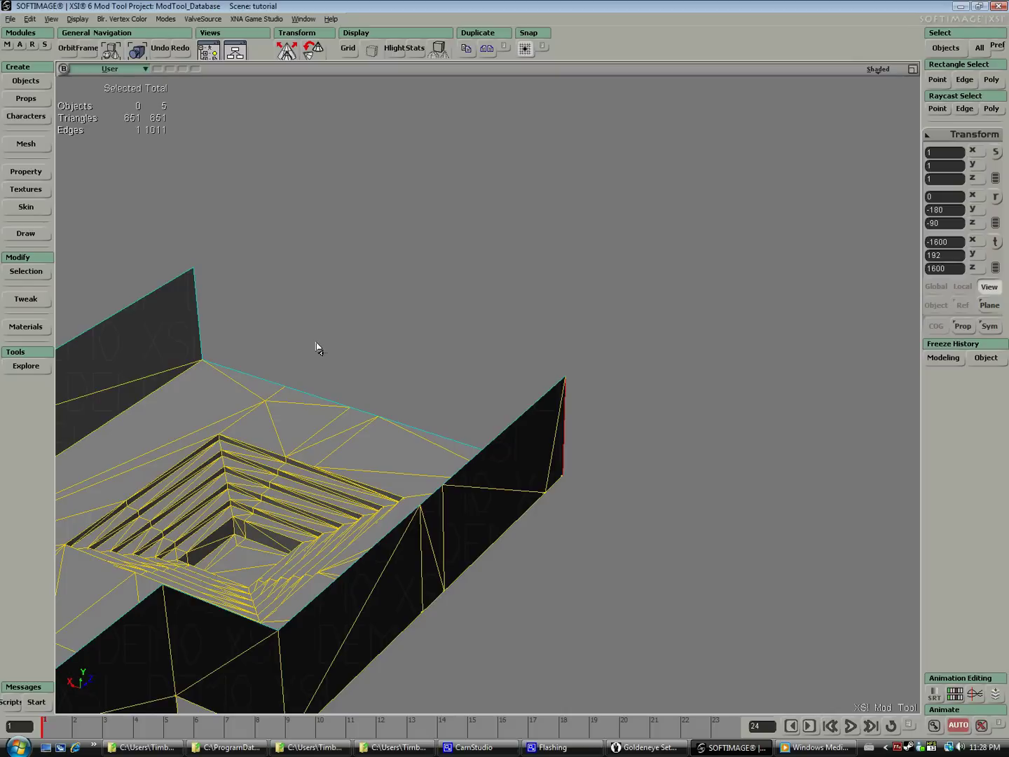
right_click(177, 311)
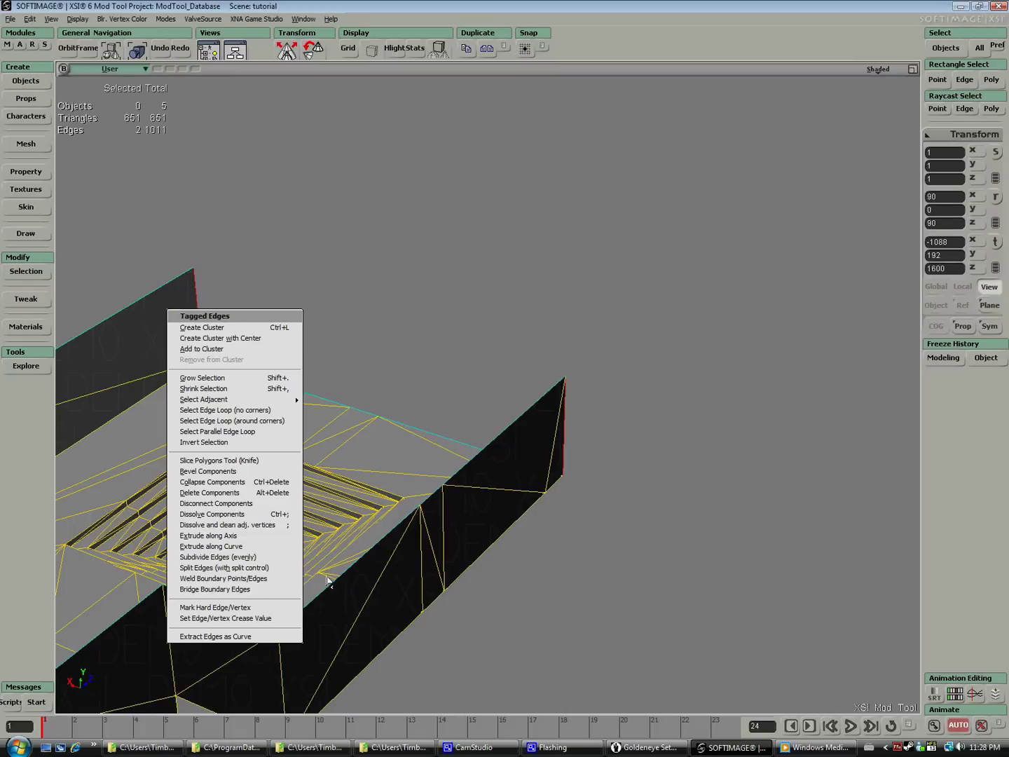
click(249, 604)
click(289, 211)
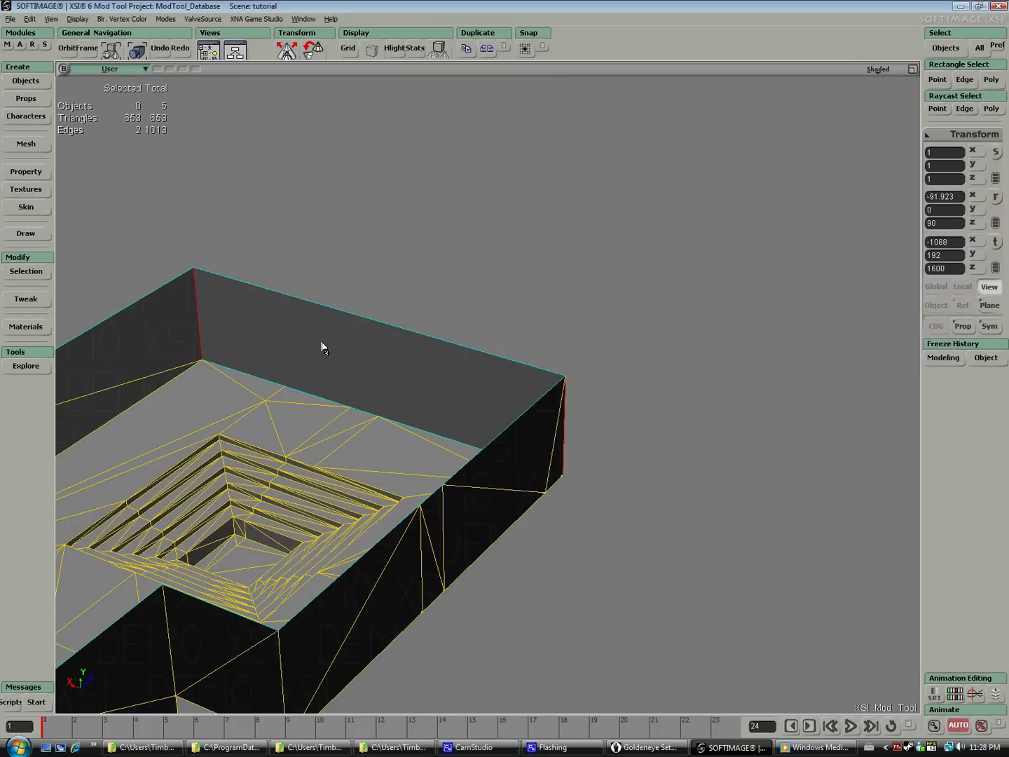
- Subdivide the new end wall polygon using the Triangles type and deselect it
drag(322, 344, 364, 351)
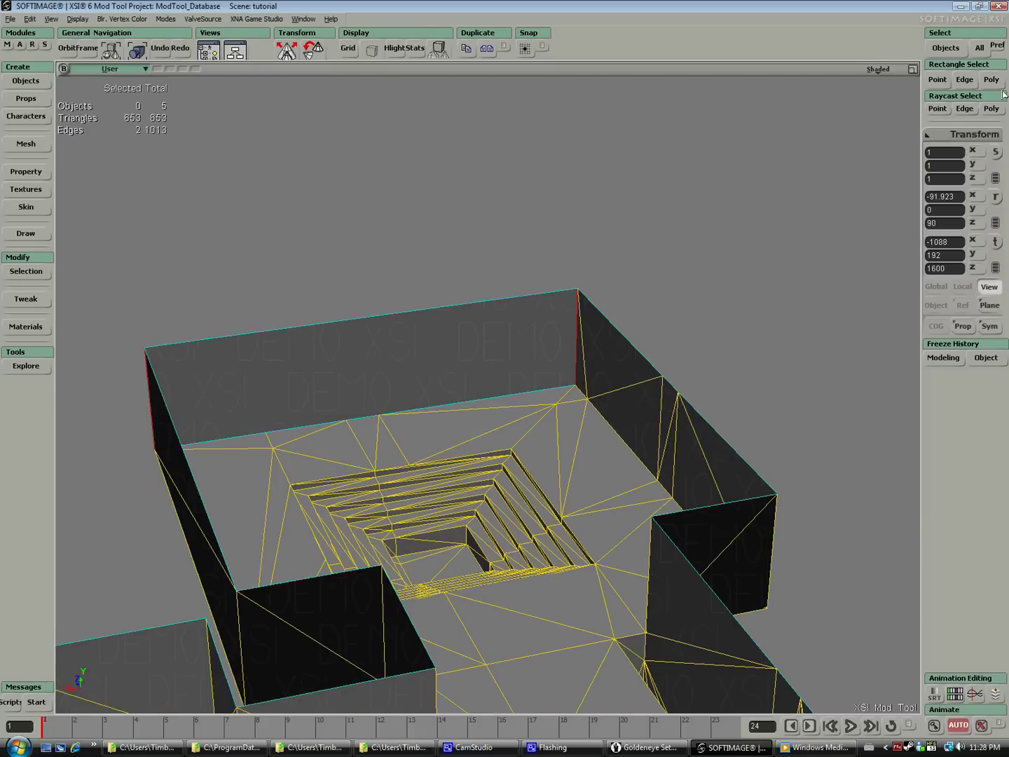
right_click(438, 347)
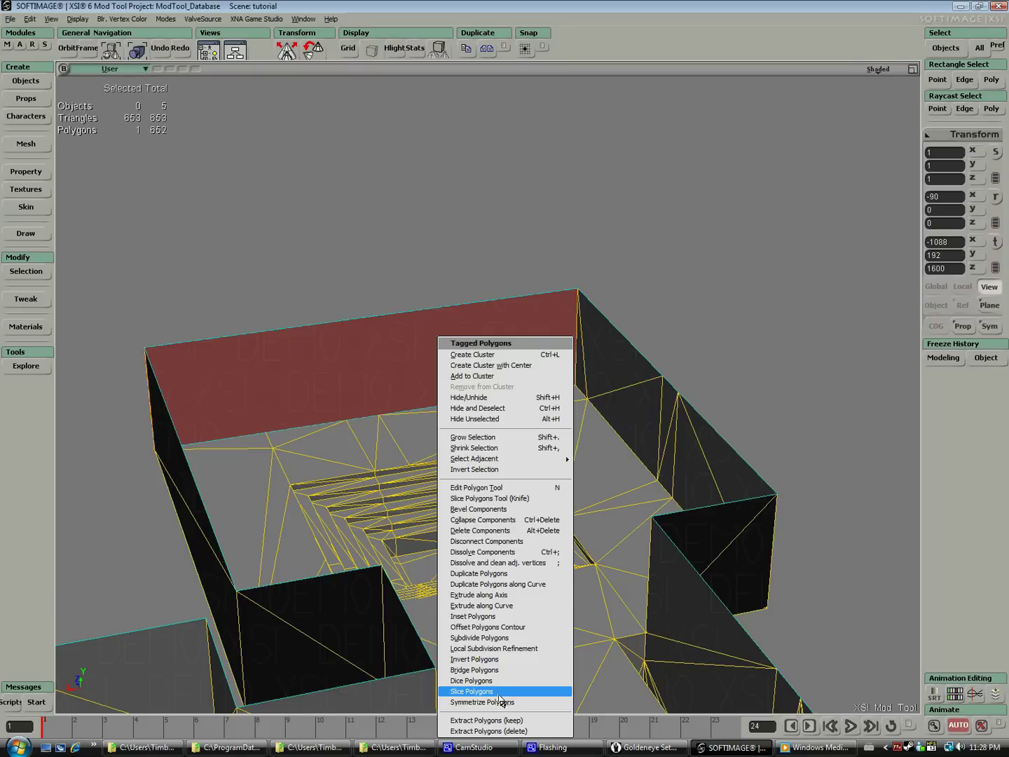
click(506, 638)
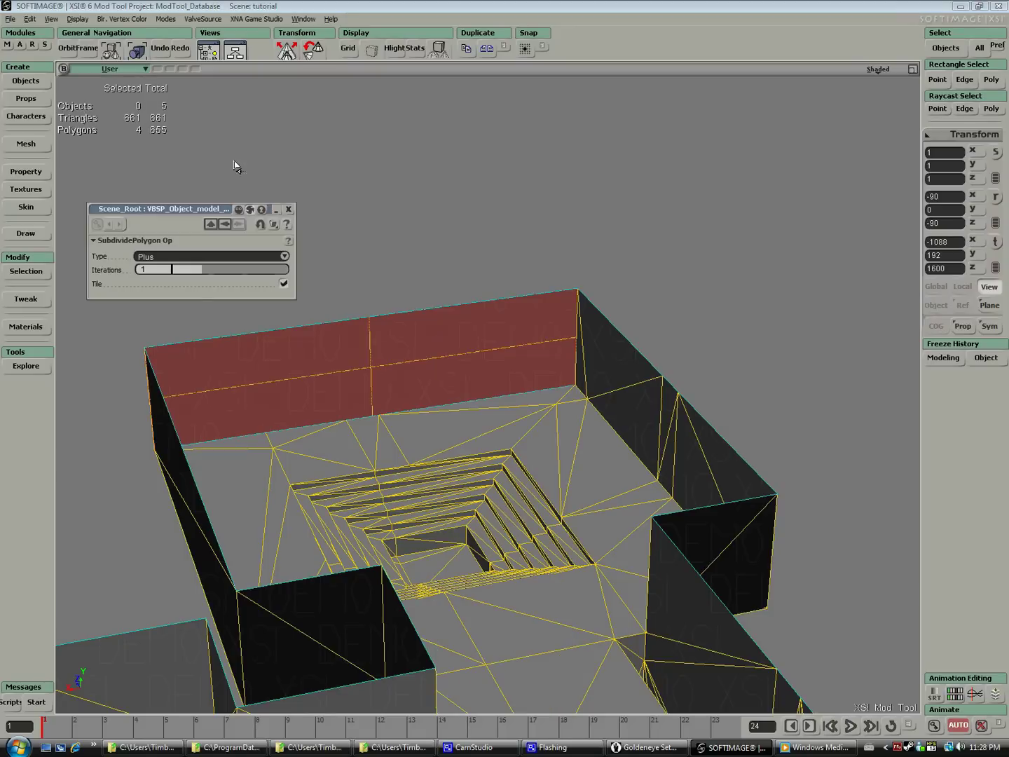
click(210, 254)
click(214, 276)
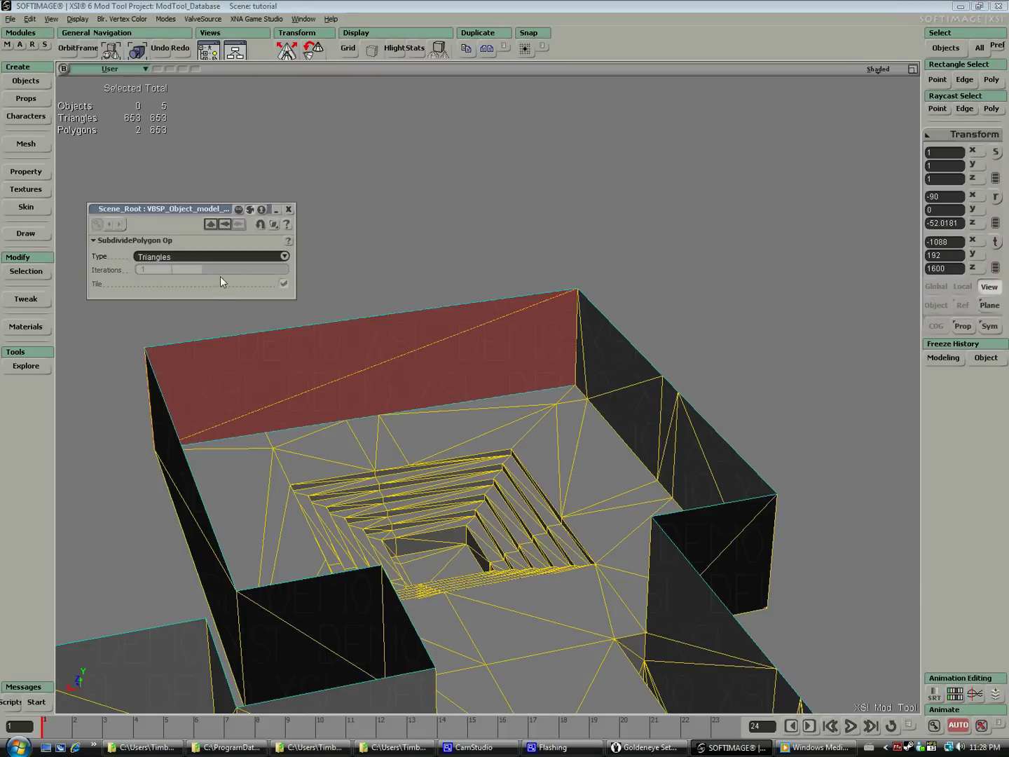
click(289, 211)
click(444, 209)
right_drag(494, 260, 396, 312)
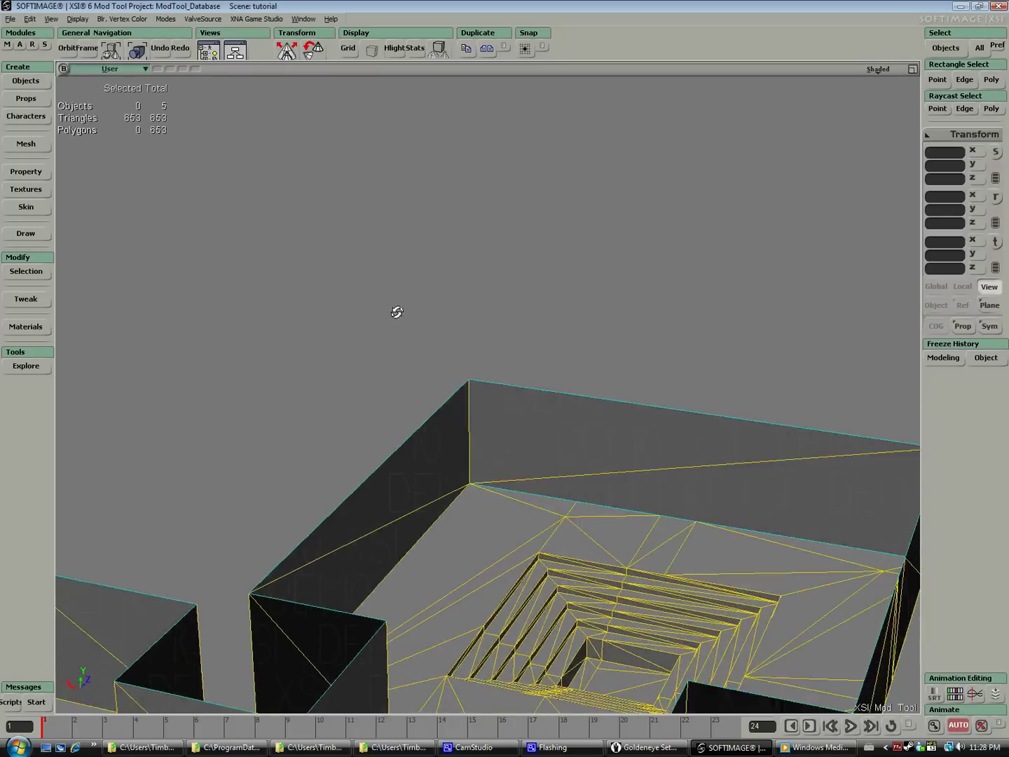
mouse_move(397, 312)
middle_down()
mouse_move(454, 323)
mouse_move(393, 320)
mouse_move(410, 330)
middle_up()
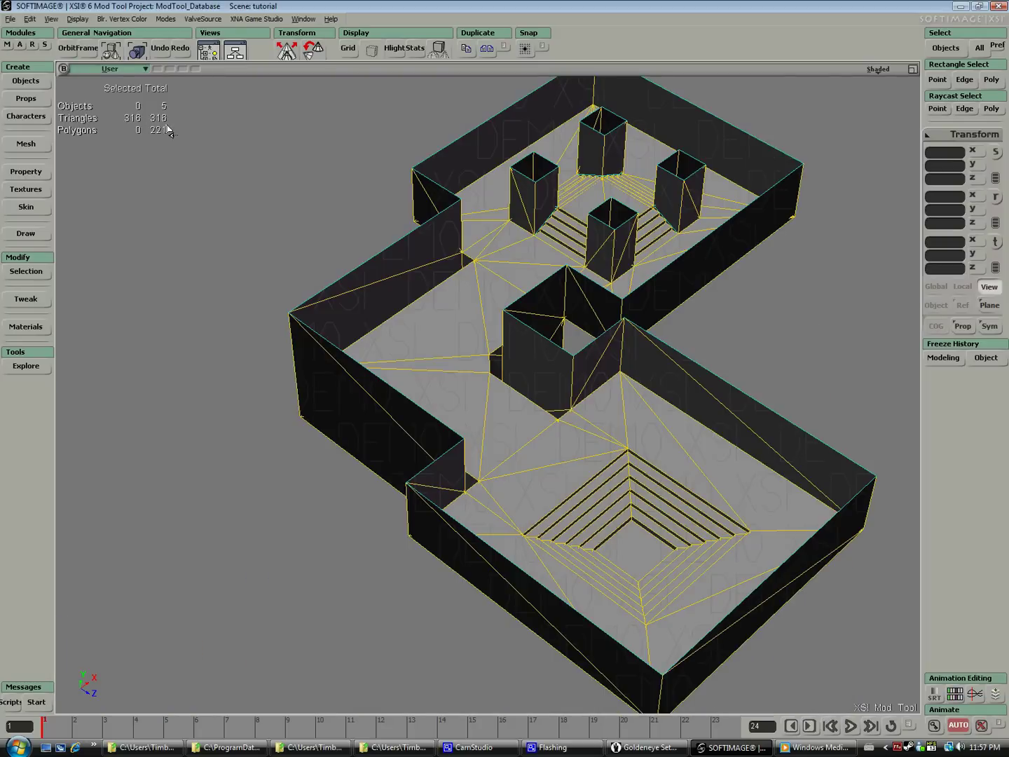
- Select the L-shaped raised floor between the two pit rooms with its small triangular end faces and disconnect these polygons from the mesh
middle_drag(616, 261, 920, 160)
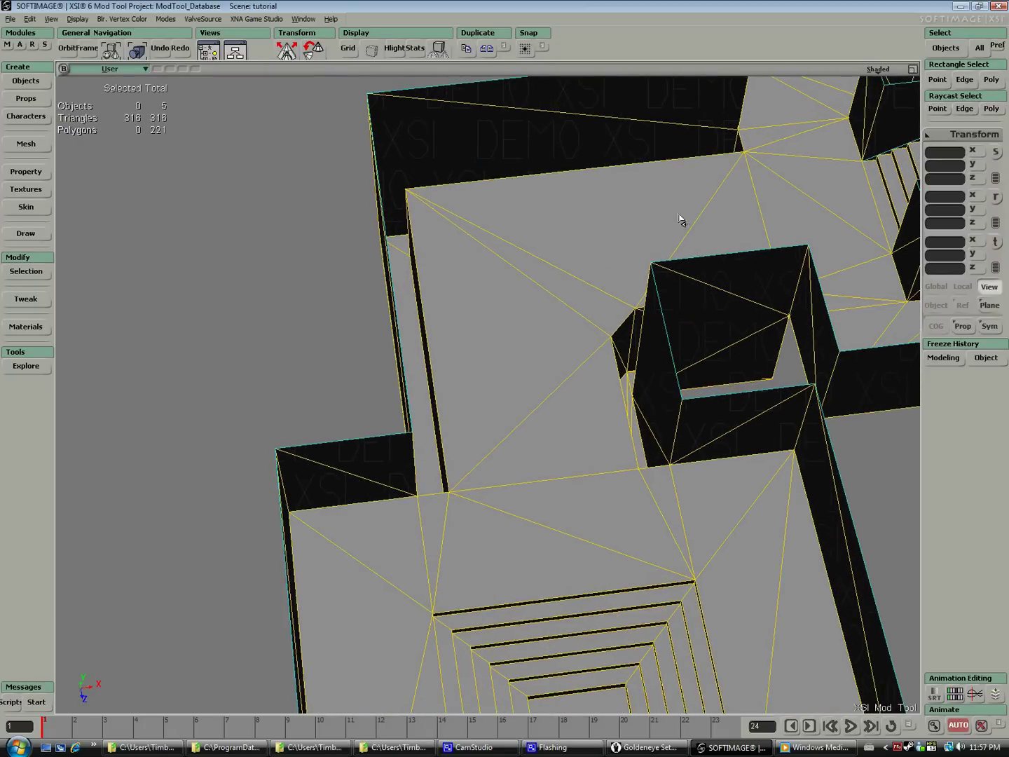
drag(722, 211, 558, 238)
click(555, 369)
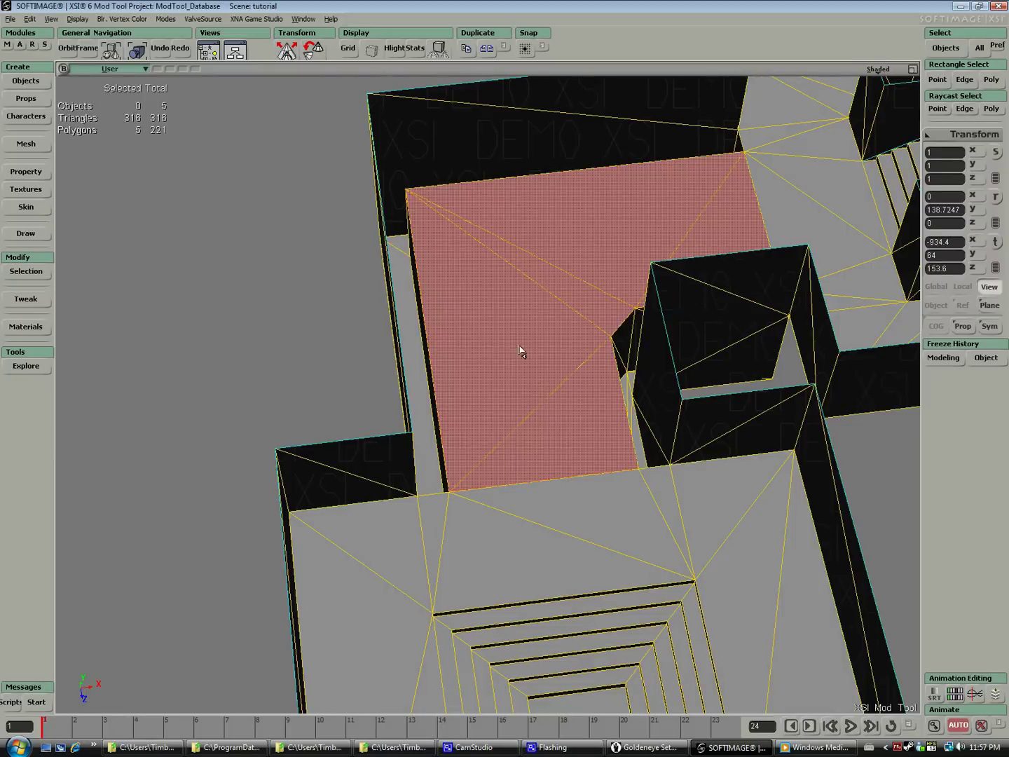
mouse_move(520, 351)
middle_down()
mouse_move(583, 354)
mouse_move(627, 230)
middle_up()
shift+click(628, 177)
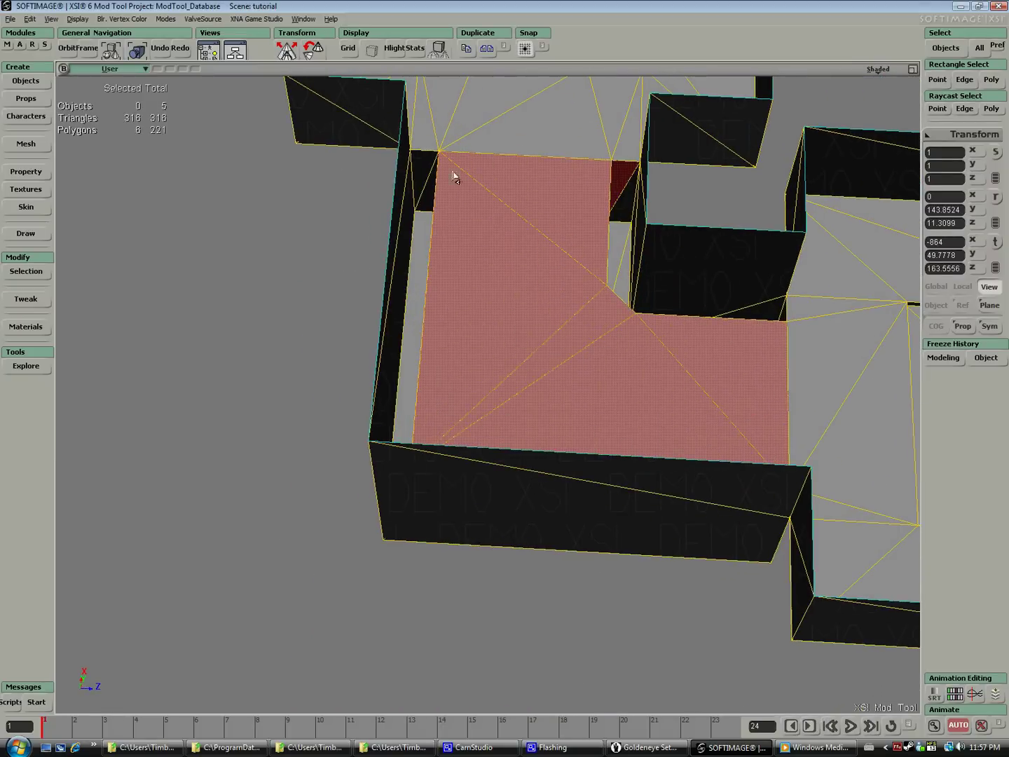
shift+click(424, 177)
middle_drag(458, 181, 628, 197)
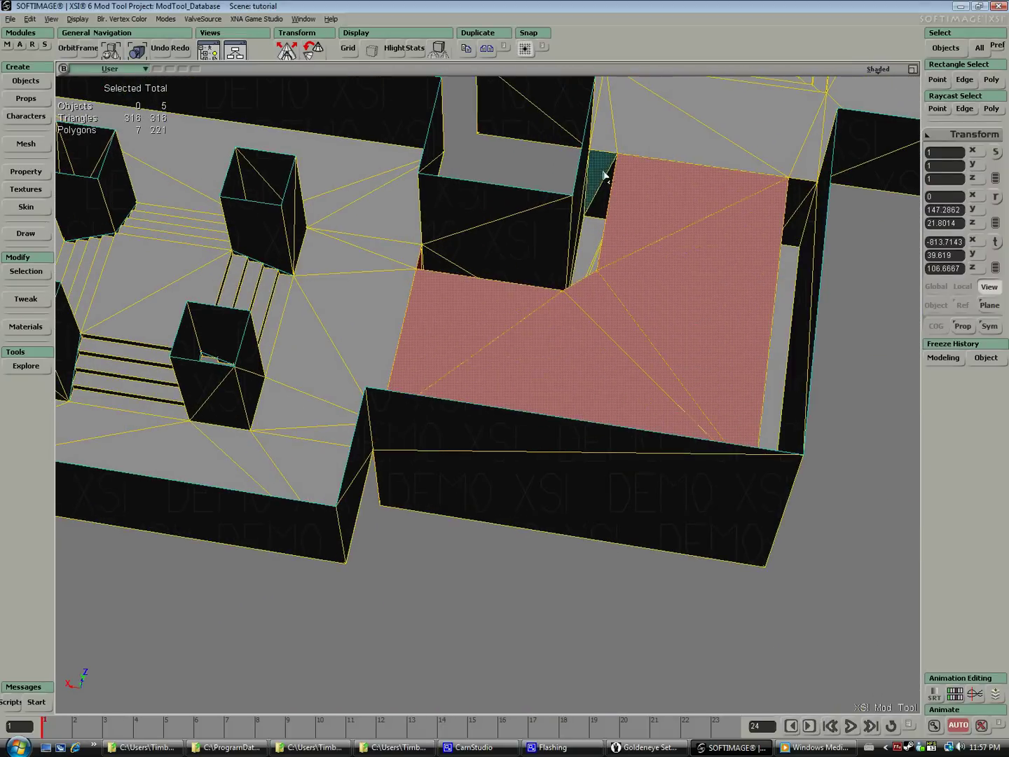
shift+click(602, 177)
shift+click(806, 197)
middle_drag(763, 233, 608, 232)
right_click(610, 233)
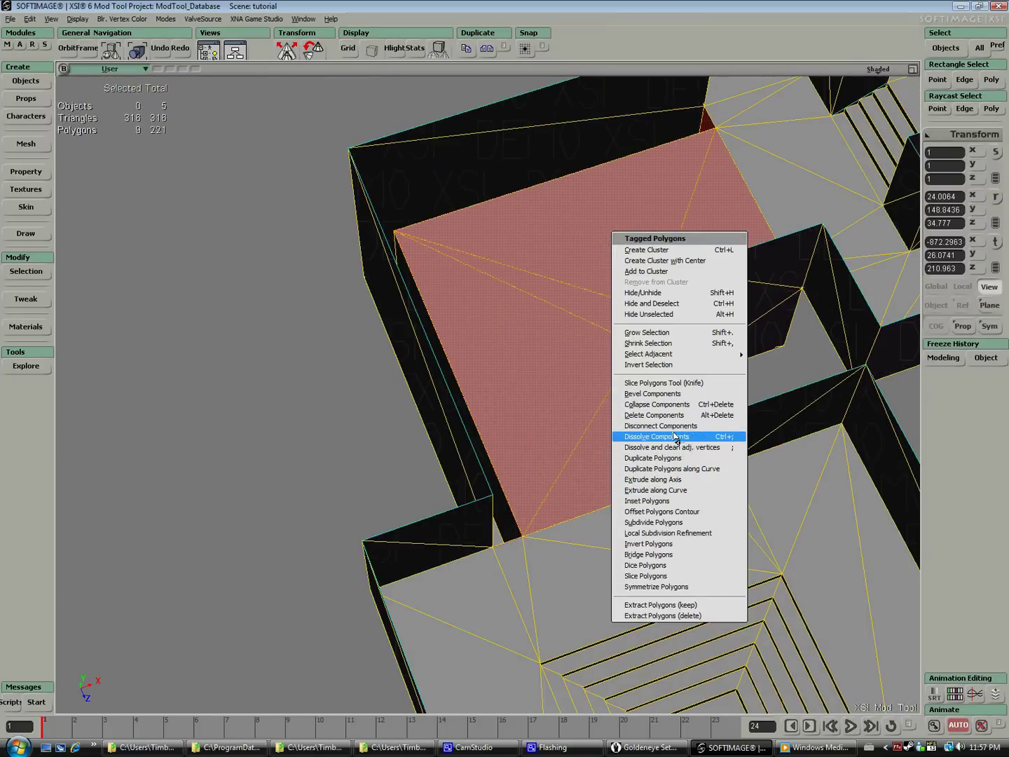
click(673, 425)
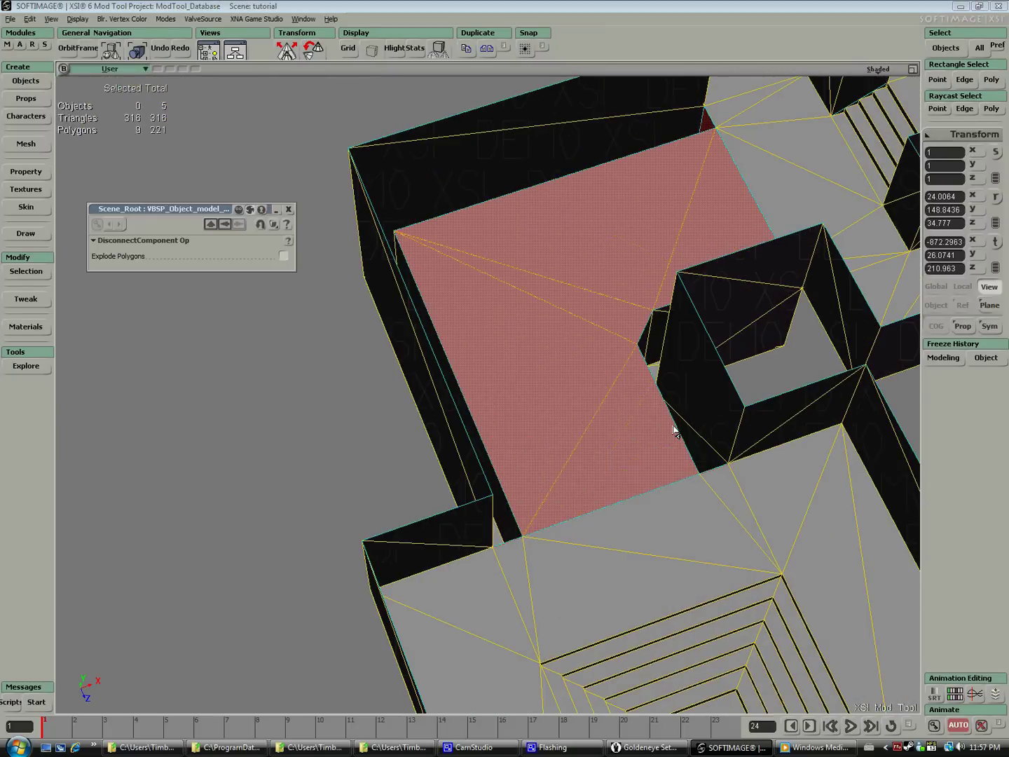
- Extrude the edges bordering the disconnected raised floor along an axis and raise them to a height of about Y 167 as low walls
click(966, 109)
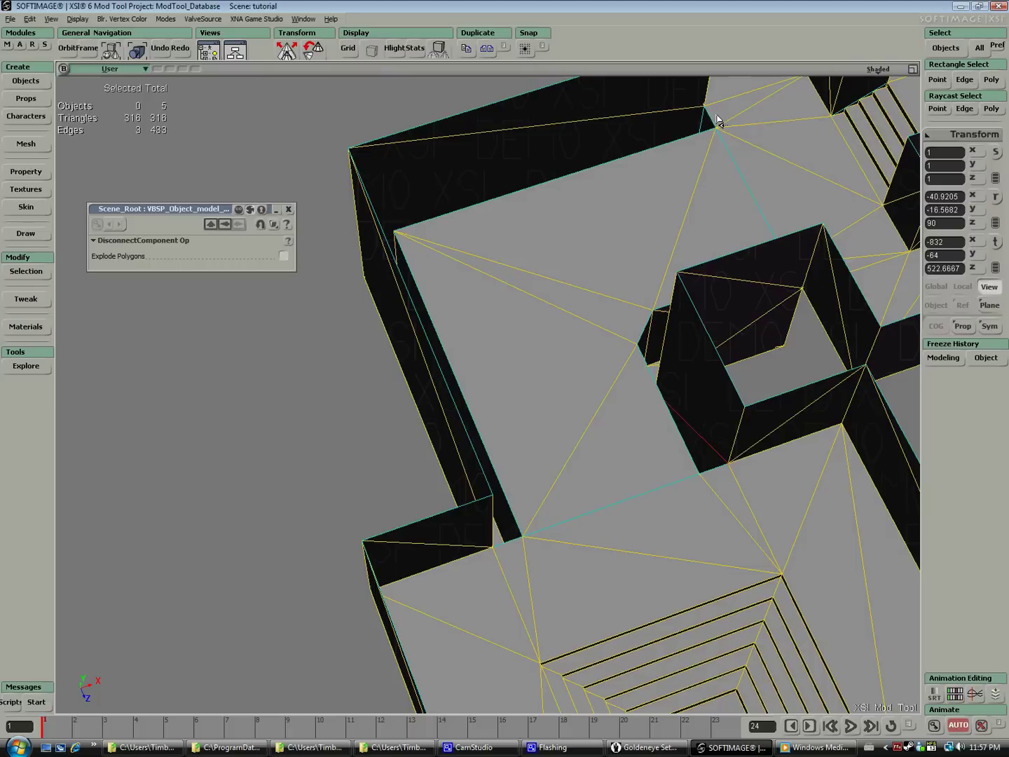
click(715, 118)
middle_drag(634, 178, 693, 161)
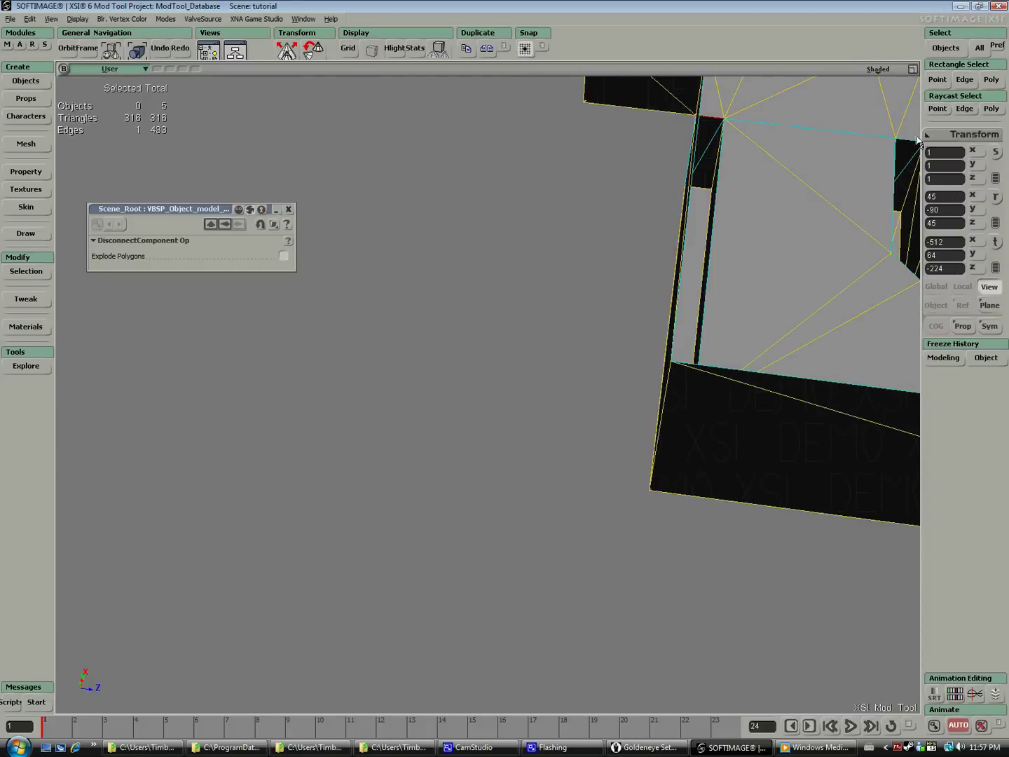
shift+click(716, 203)
middle_drag(807, 189, 644, 245)
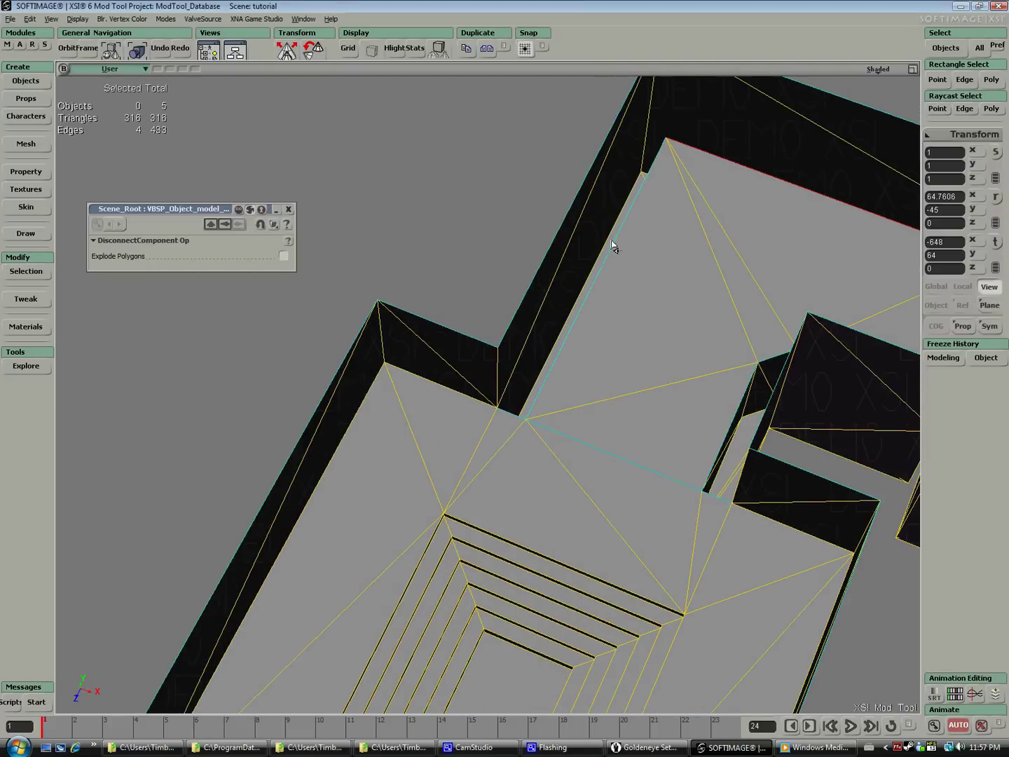
shift+click(612, 244)
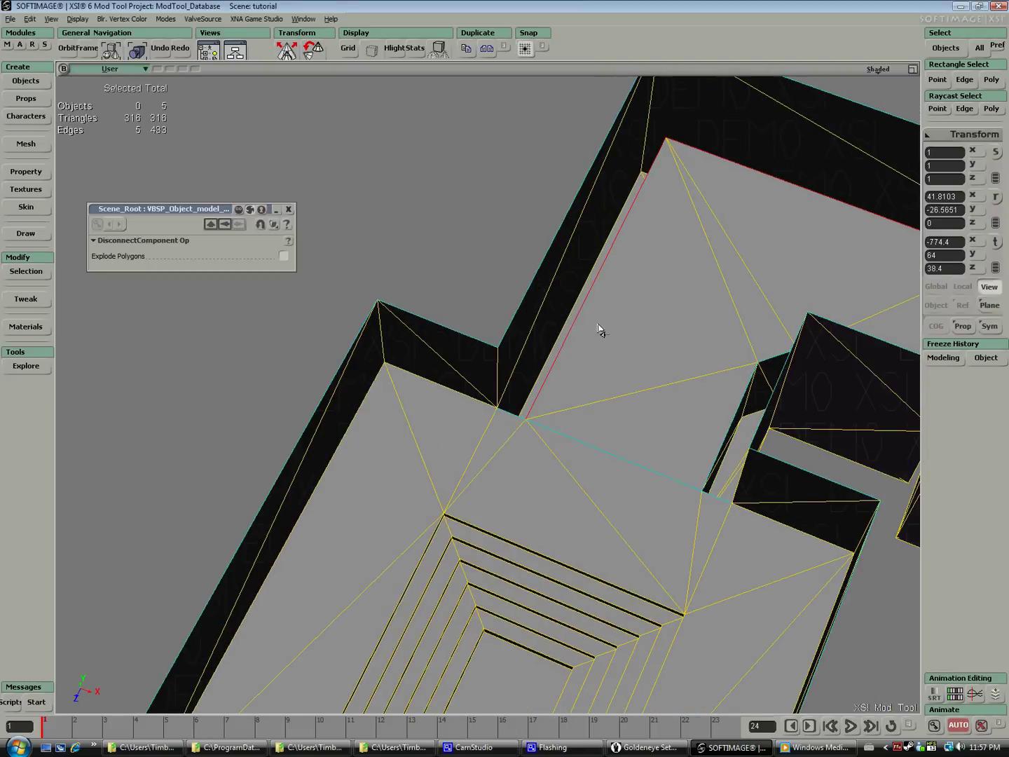
shift+click(738, 421)
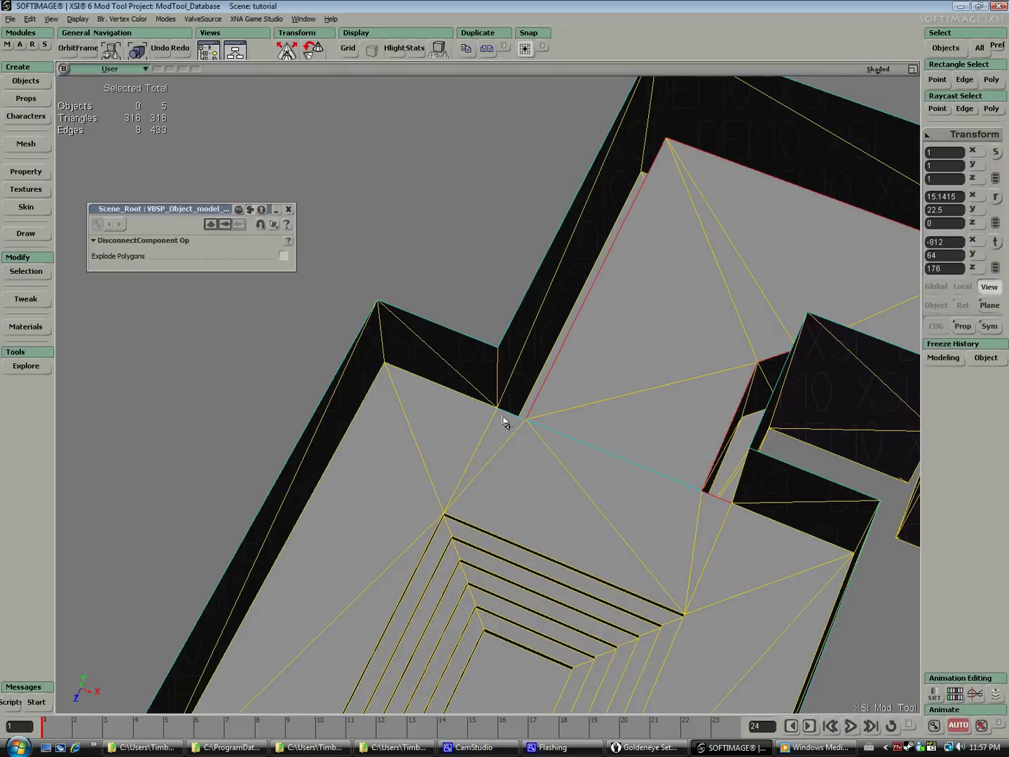
middle_drag(517, 400, 658, 295)
right_click(660, 294)
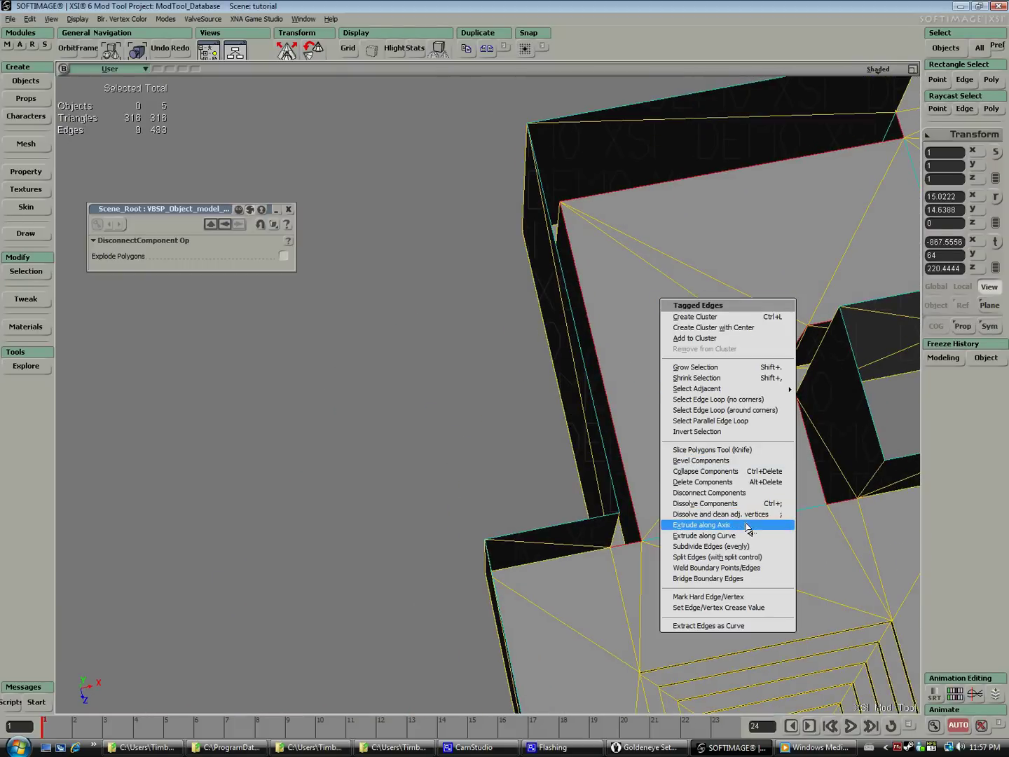
click(701, 515)
middle_drag(750, 326, 734, 286)
key(v)
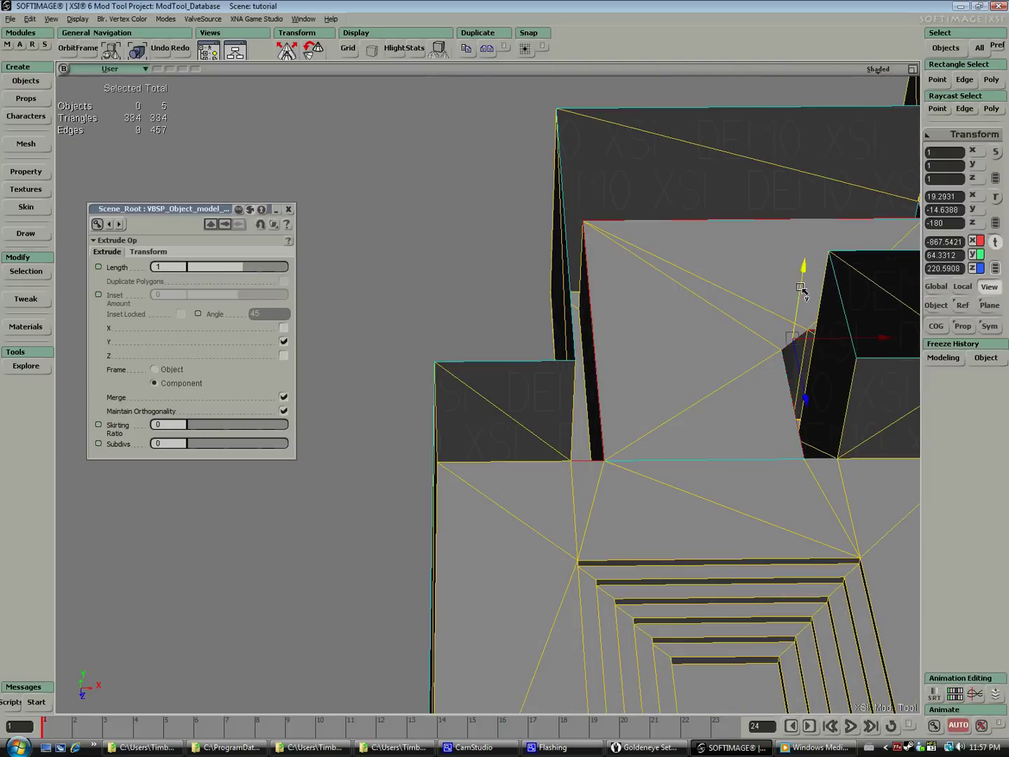
drag(801, 287, 806, 245)
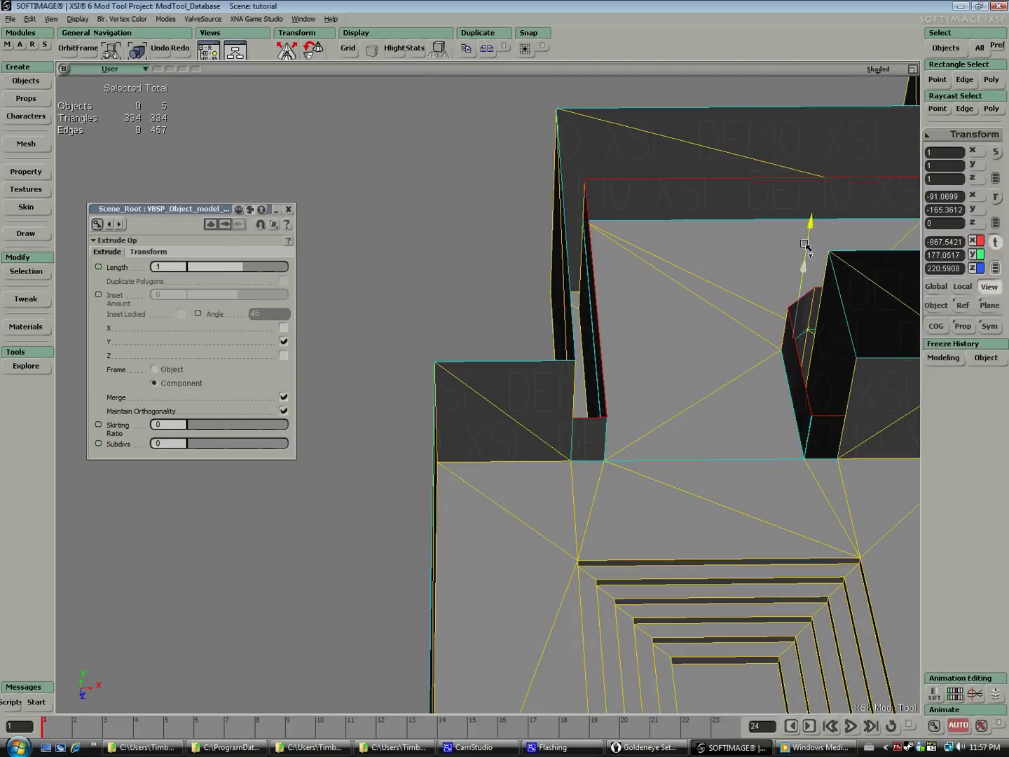
middle_drag(799, 301, 783, 354)
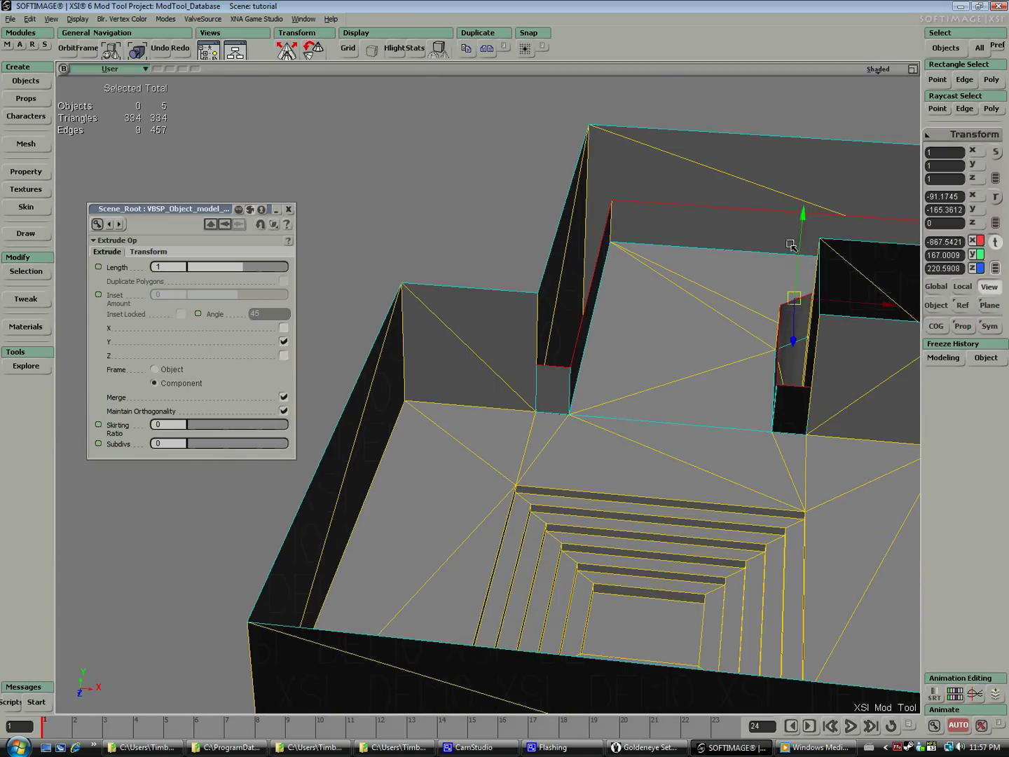
- Invert the five low-wall polygons around the central block and deselect them
middle_drag(790, 245, 626, 269)
click(990, 109)
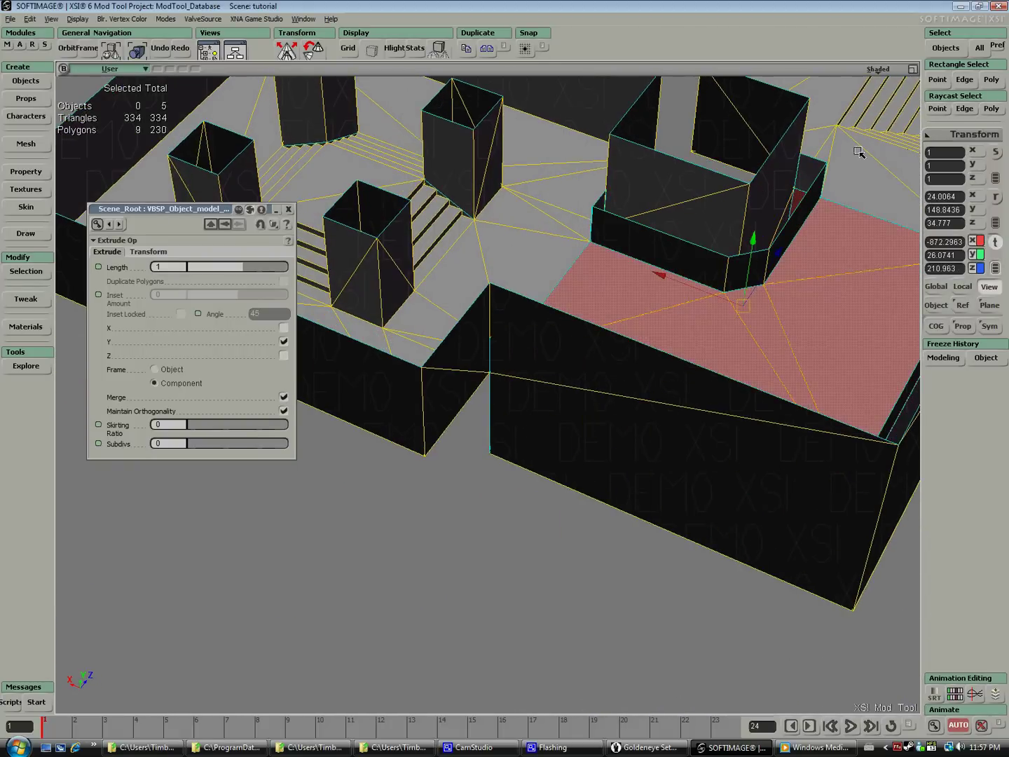
middle_drag(771, 153, 616, 158)
click(824, 299)
middle_drag(825, 298, 776, 281)
middle_drag(703, 277, 823, 274)
shift+click(731, 303)
middle_drag(730, 302, 671, 379)
right_click(672, 379)
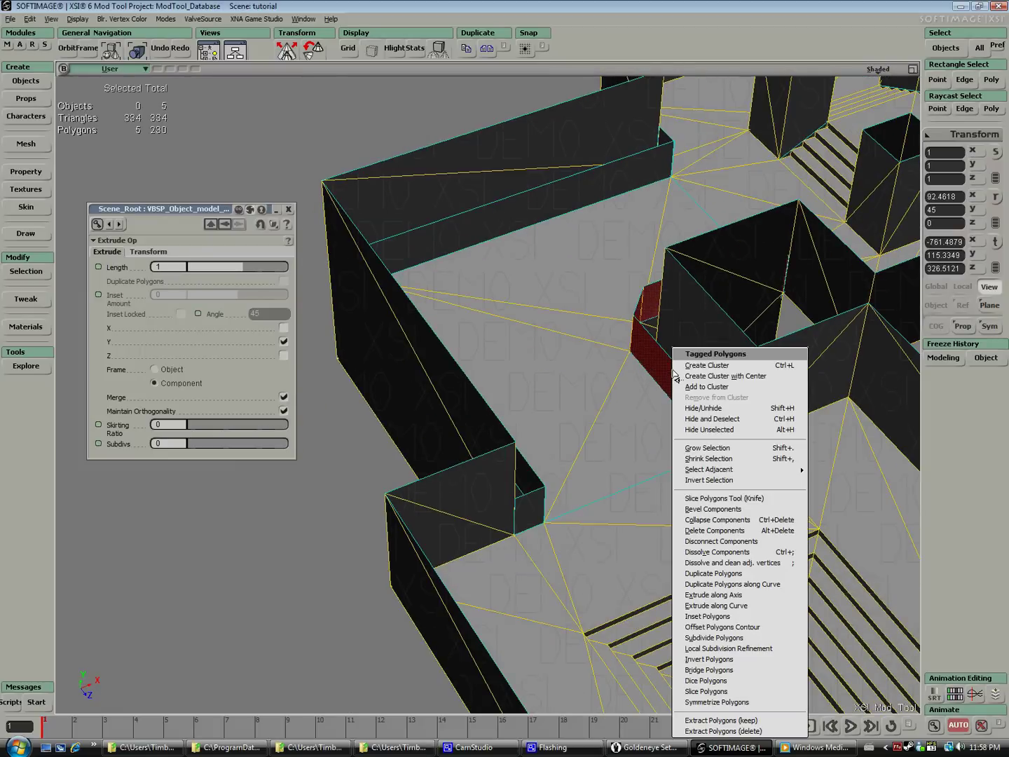
click(734, 661)
click(297, 100)
- Select all polygons of the end room with the column-free stepped pit and extract them into a separate object, deleting the originals
middle_drag(665, 326, 552, 233)
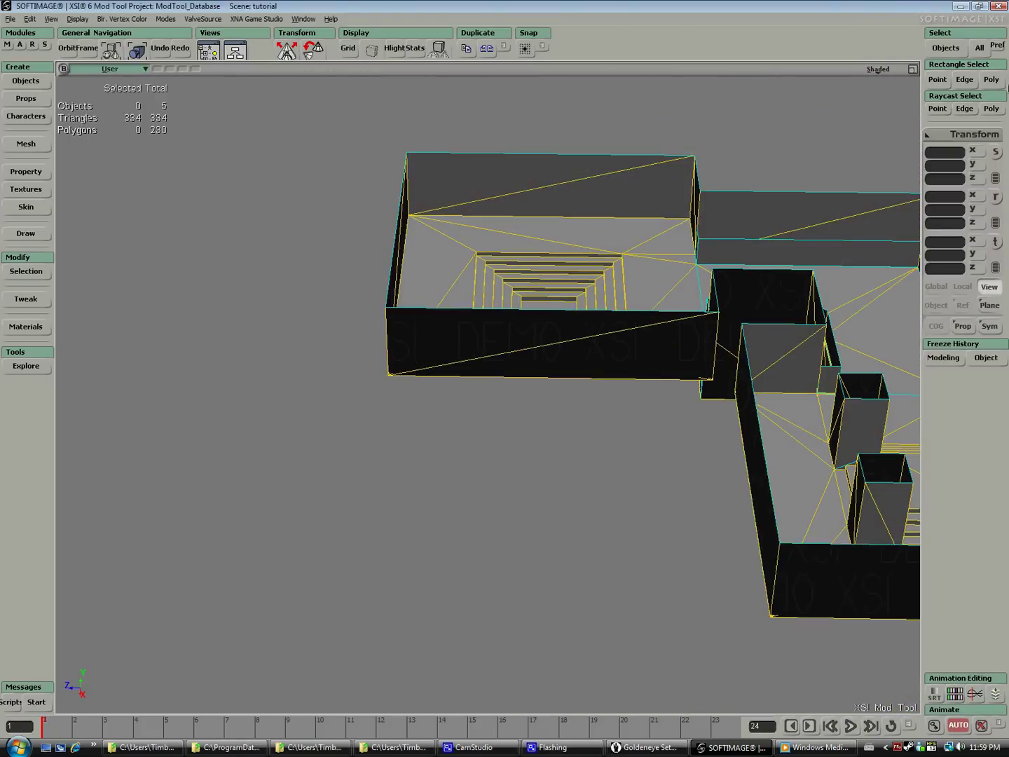
drag(340, 118, 675, 468)
middle_drag(675, 469, 597, 252)
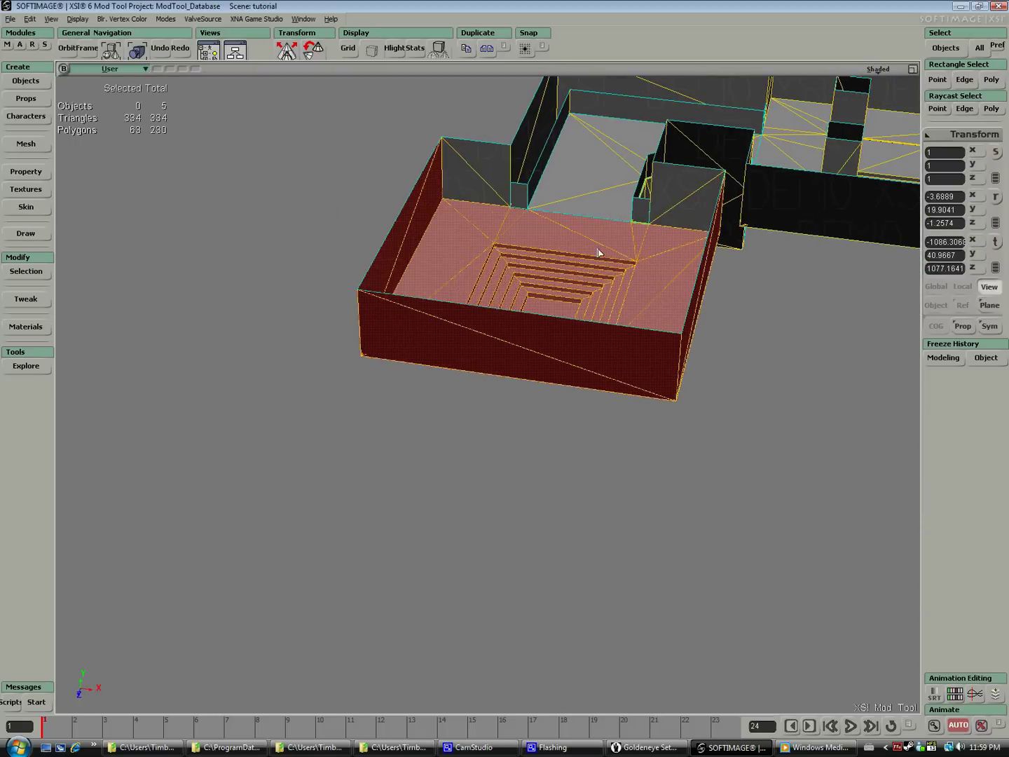
shift+click(694, 211)
shift+click(476, 179)
right_click(456, 167)
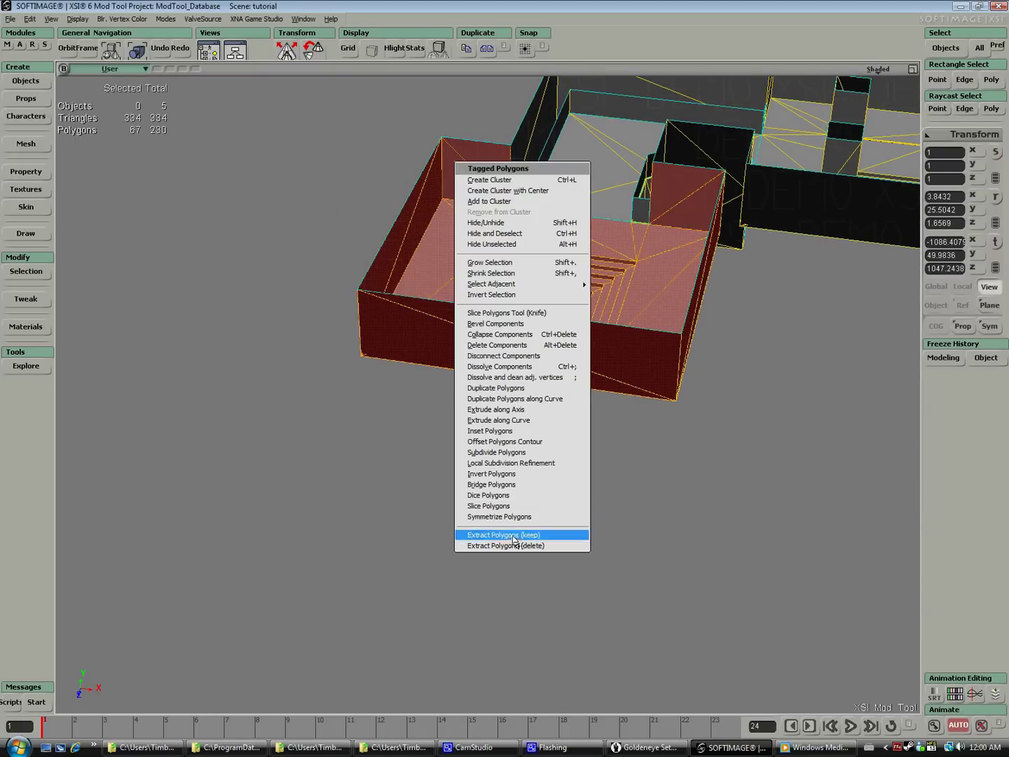
click(544, 546)
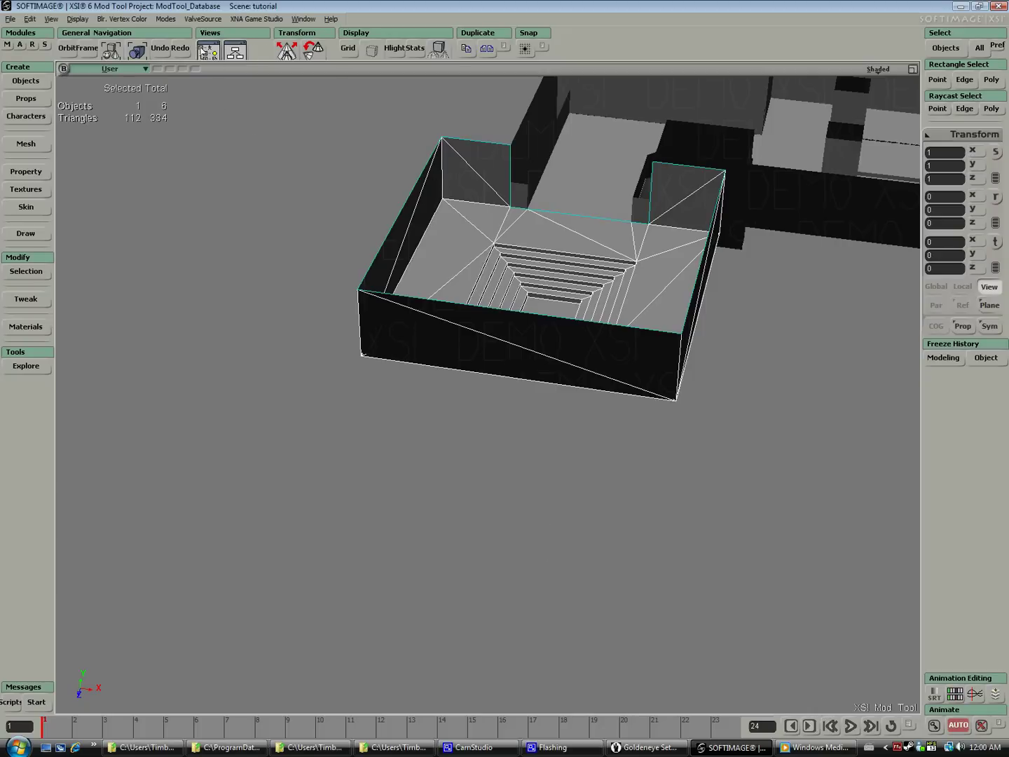
- Rename the extracted end-room object in the scene explorer as Room01 and deselect it
click(201, 47)
drag(435, 104, 178, 112)
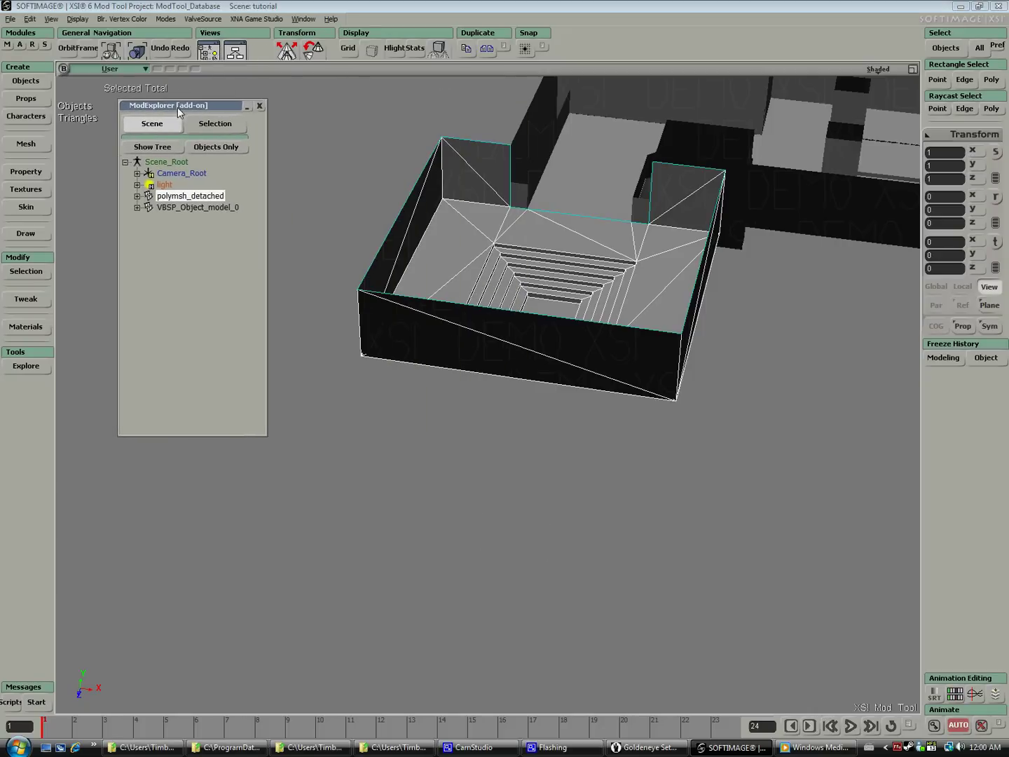
right_click(192, 199)
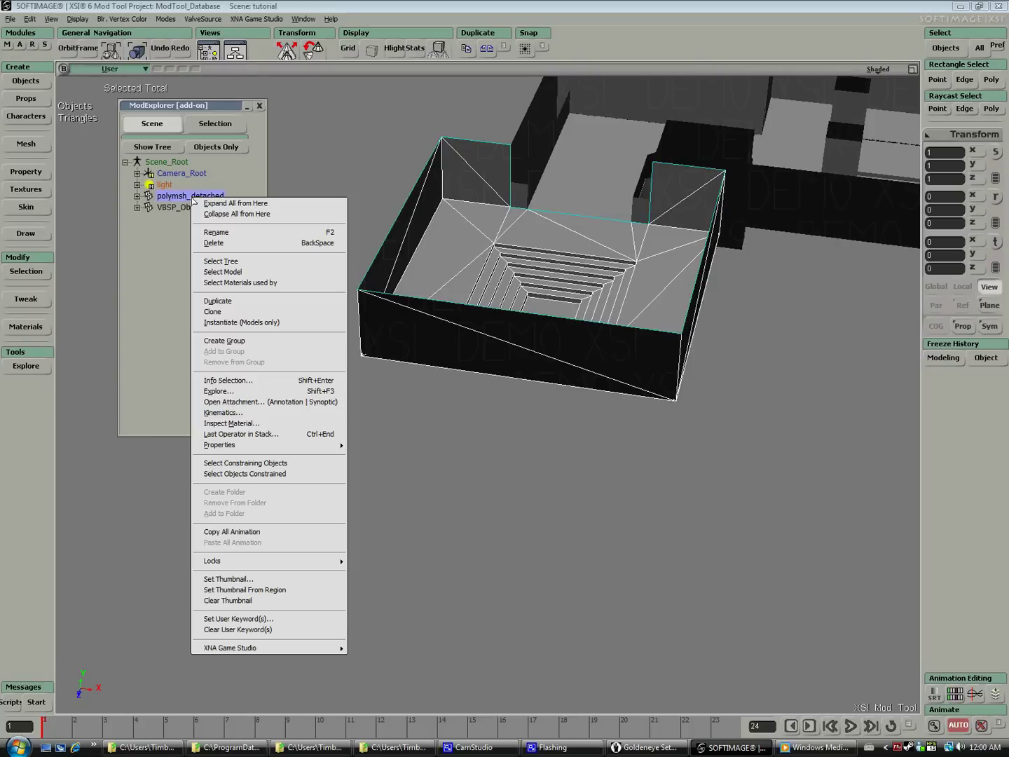
click(209, 239)
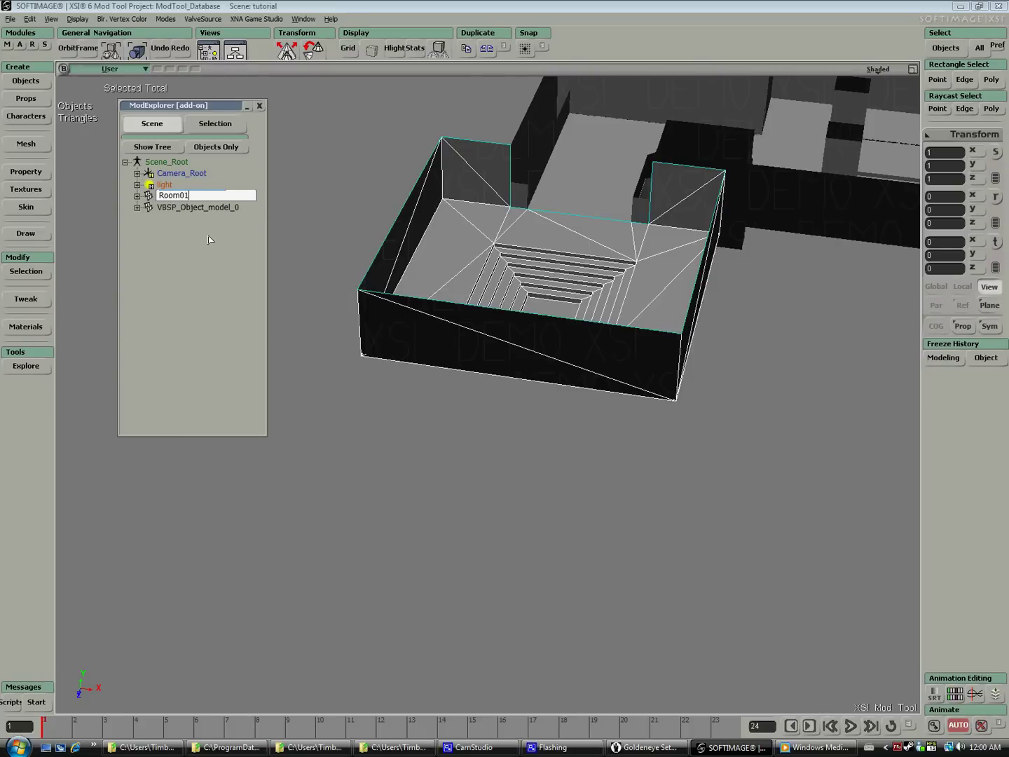
key(Return)
click(381, 220)
- Select all polygons of the middle L-shaped room, including its raised floor and low walls, and extract them into a separate object, deleting the originals
middle_drag(611, 178, 548, 197)
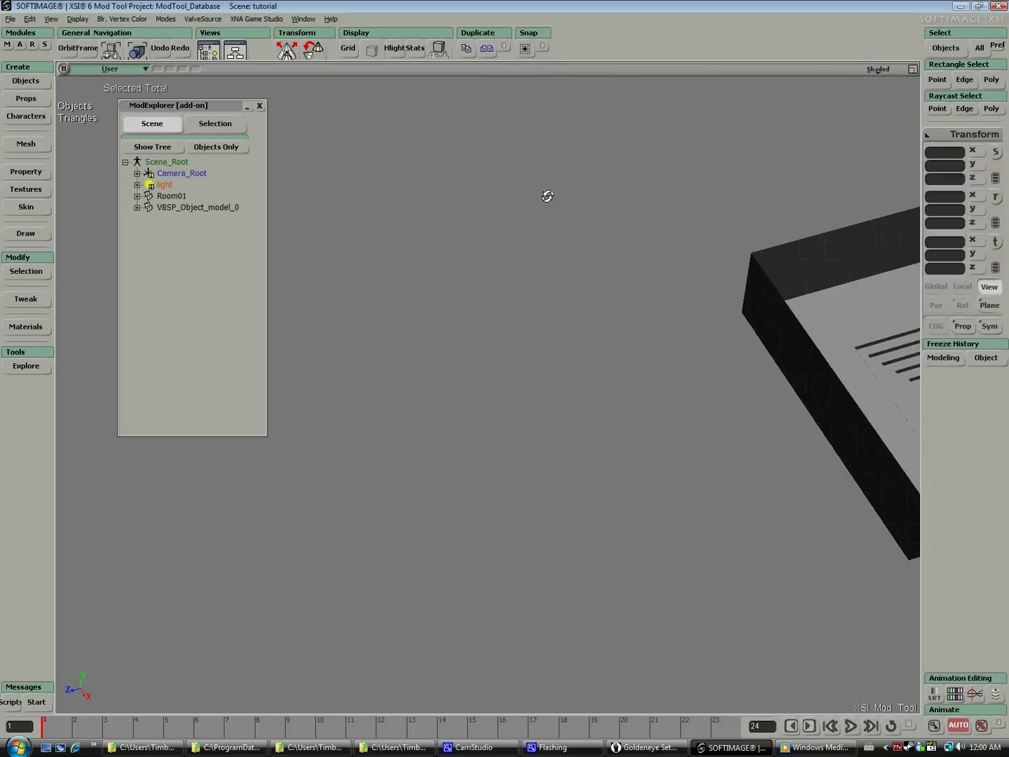
middle_drag(628, 210, 344, 237)
click(720, 305)
click(998, 79)
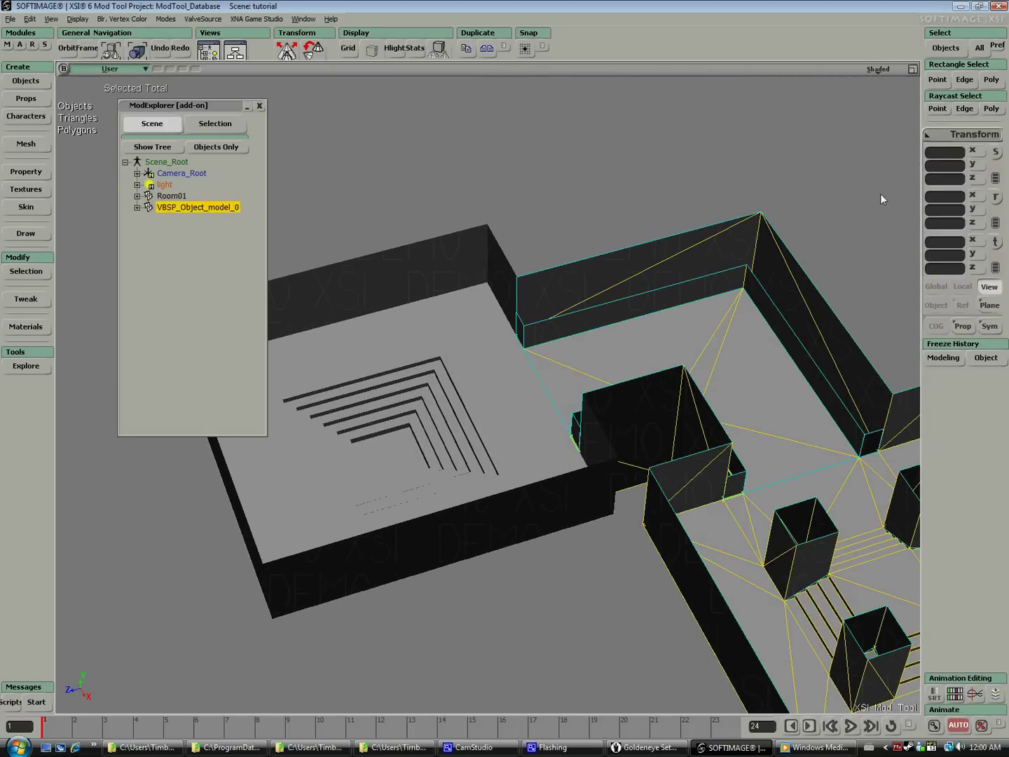
middle_drag(761, 218, 653, 345)
middle_drag(754, 281, 580, 265)
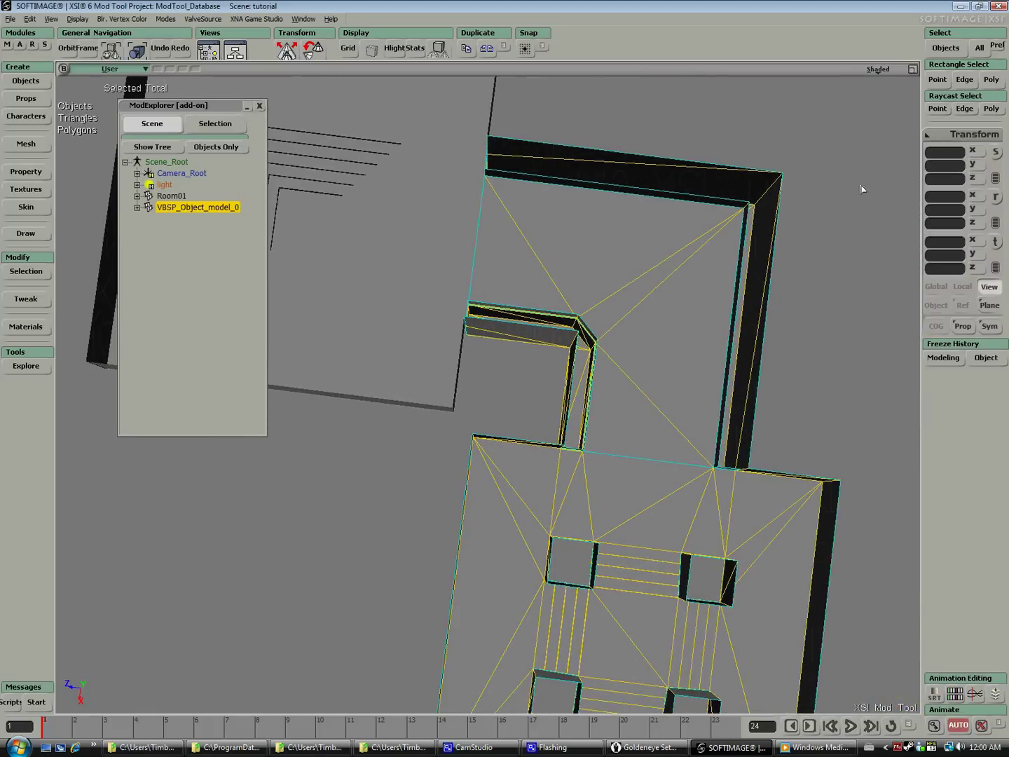
drag(751, 272, 759, 267)
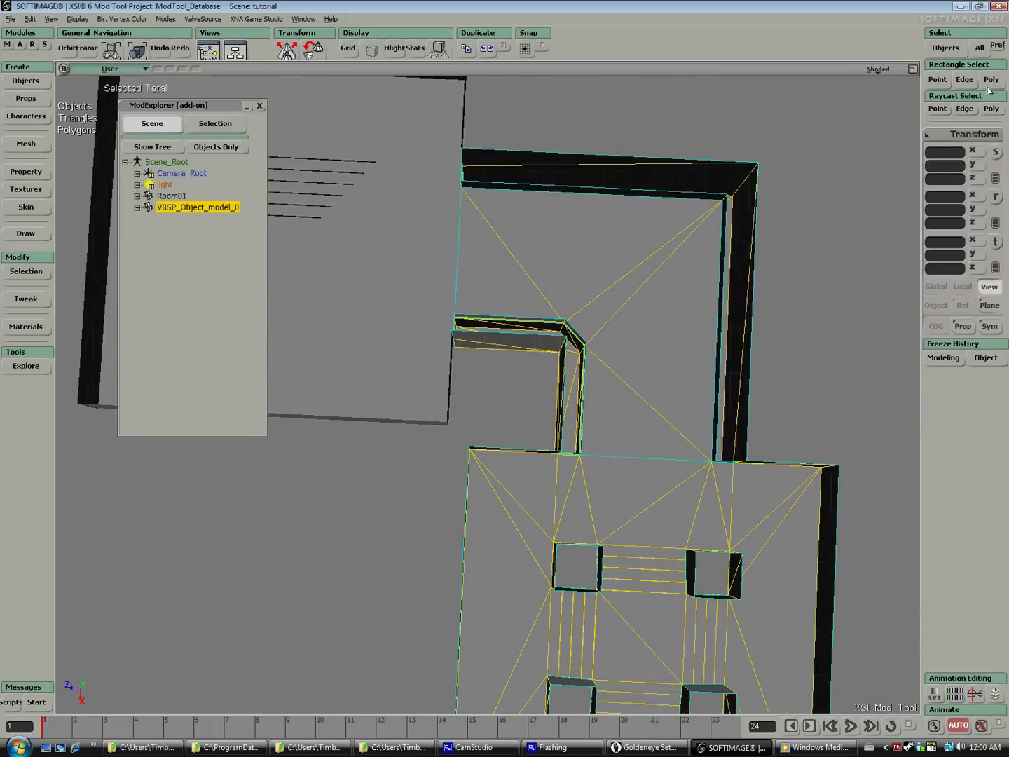
drag(407, 133, 824, 446)
drag(500, 341, 665, 308)
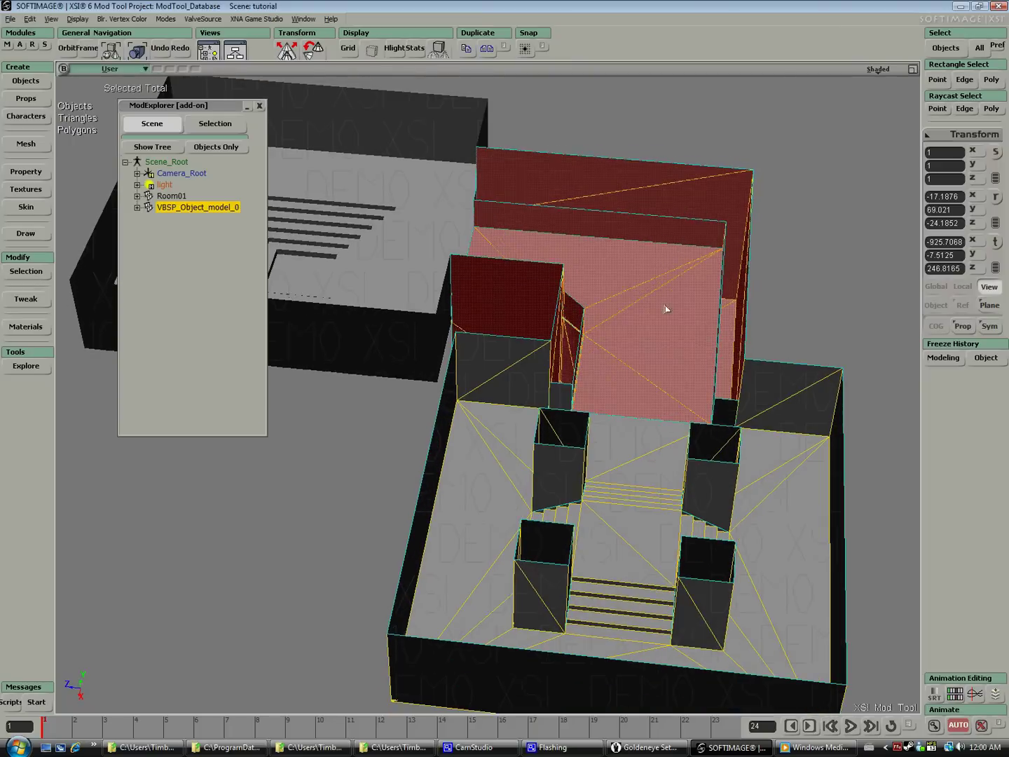
ctrl+click(730, 423)
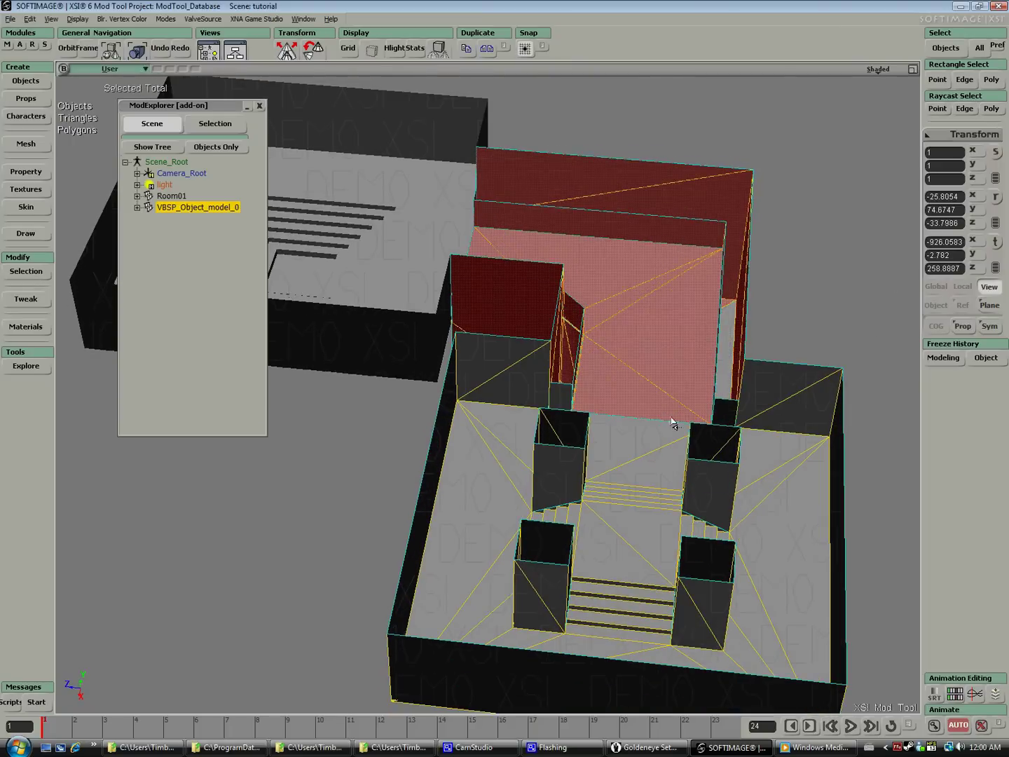
shift+click(727, 350)
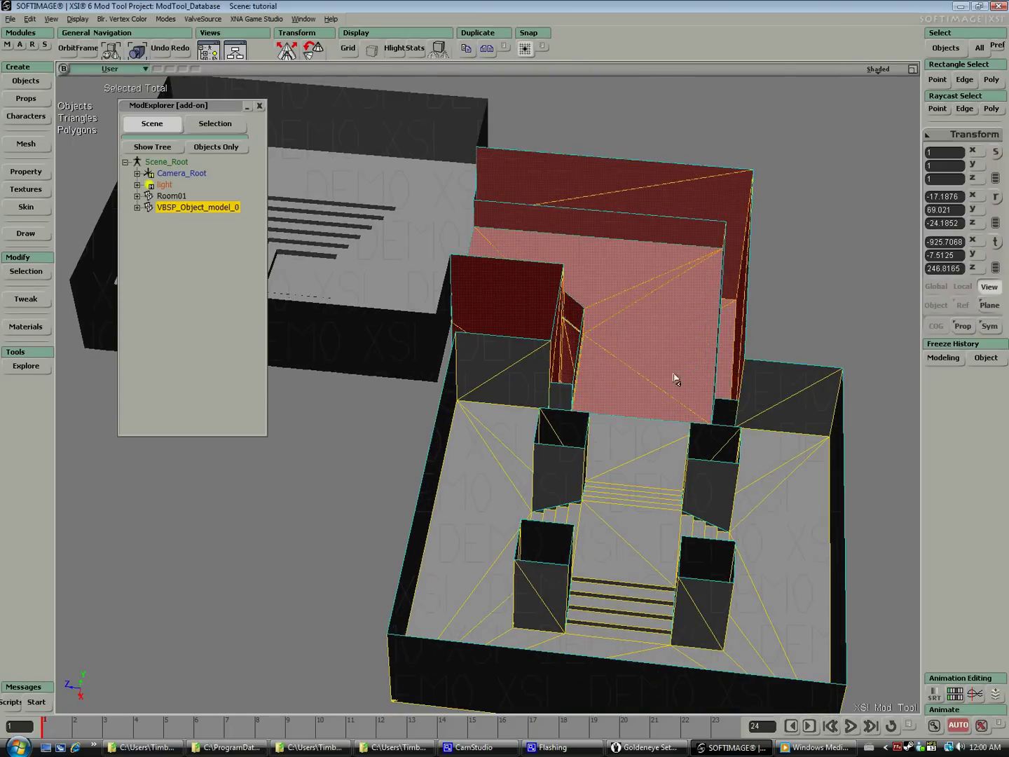
drag(693, 357, 464, 251)
shift+click(473, 231)
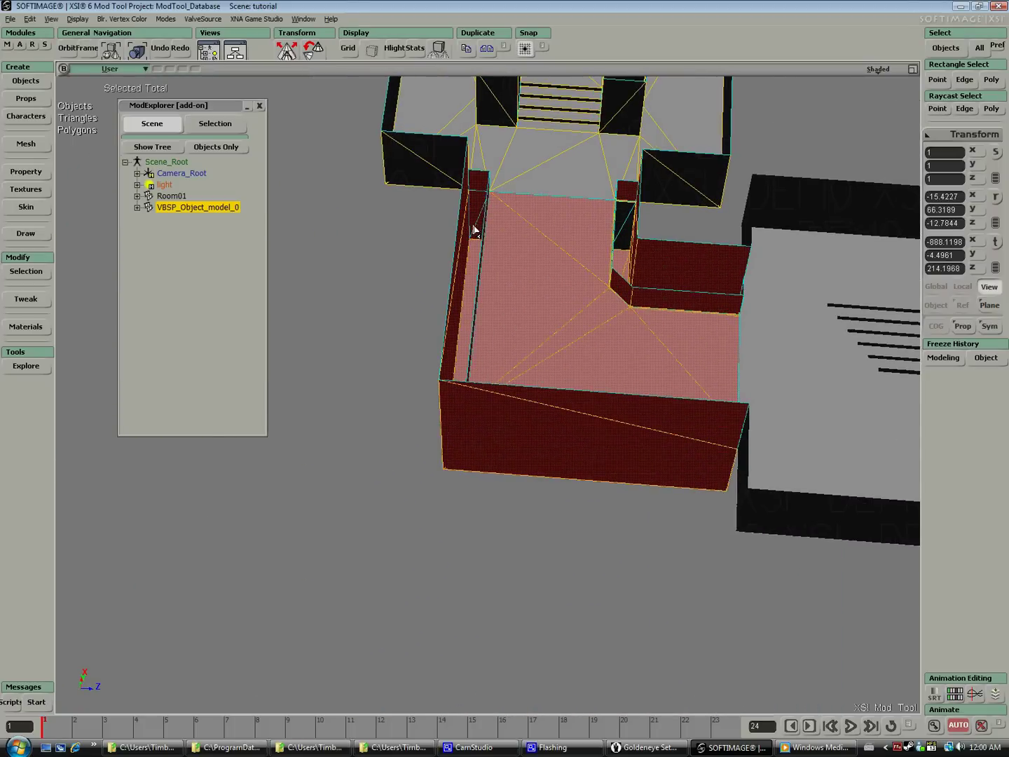
drag(626, 233, 816, 161)
right_click(606, 245)
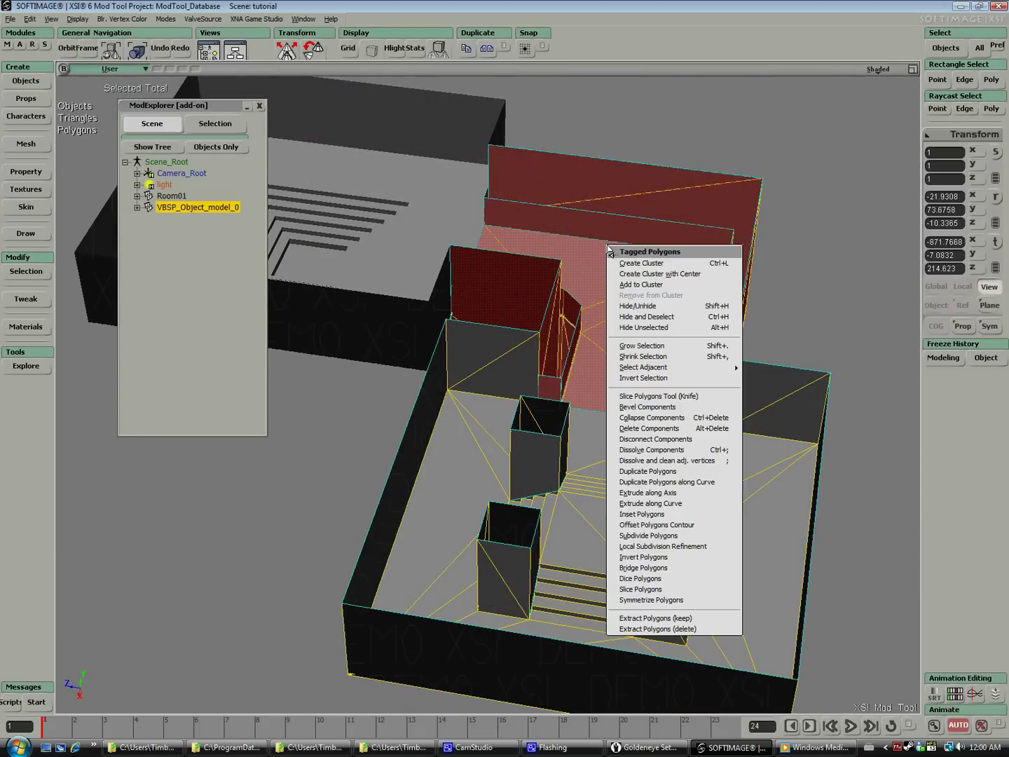
click(684, 629)
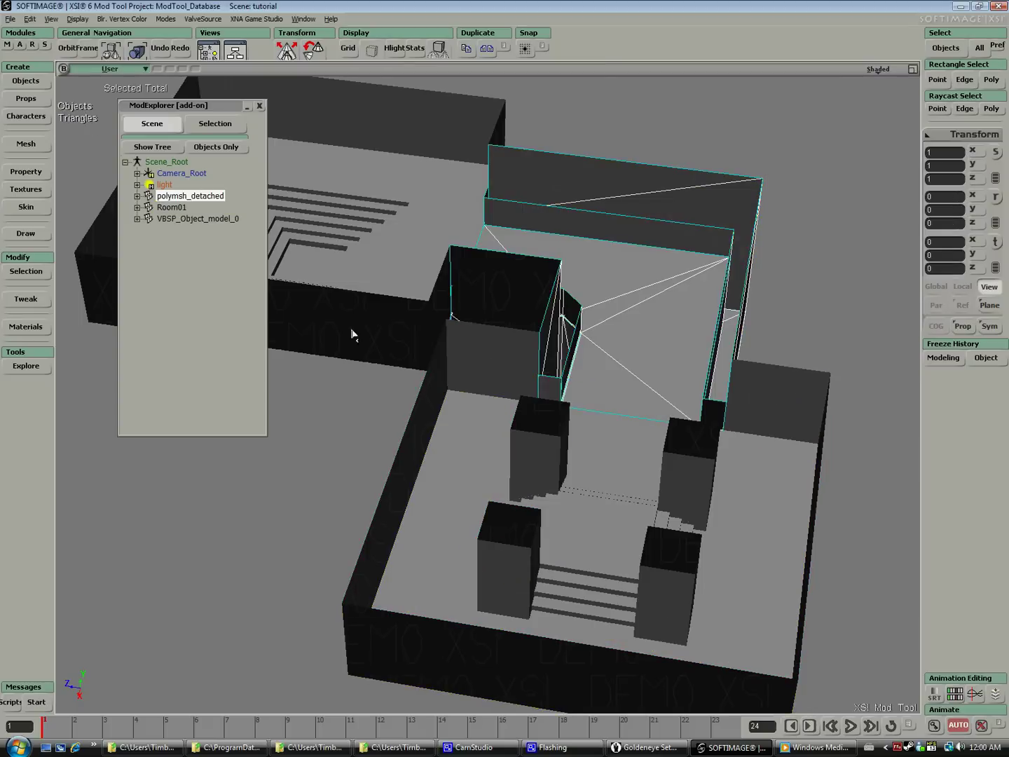
- Rename the newly extracted middle room as Room02 and the remaining column room as Room03, and close the scene explorer
right_click(183, 200)
click(209, 231)
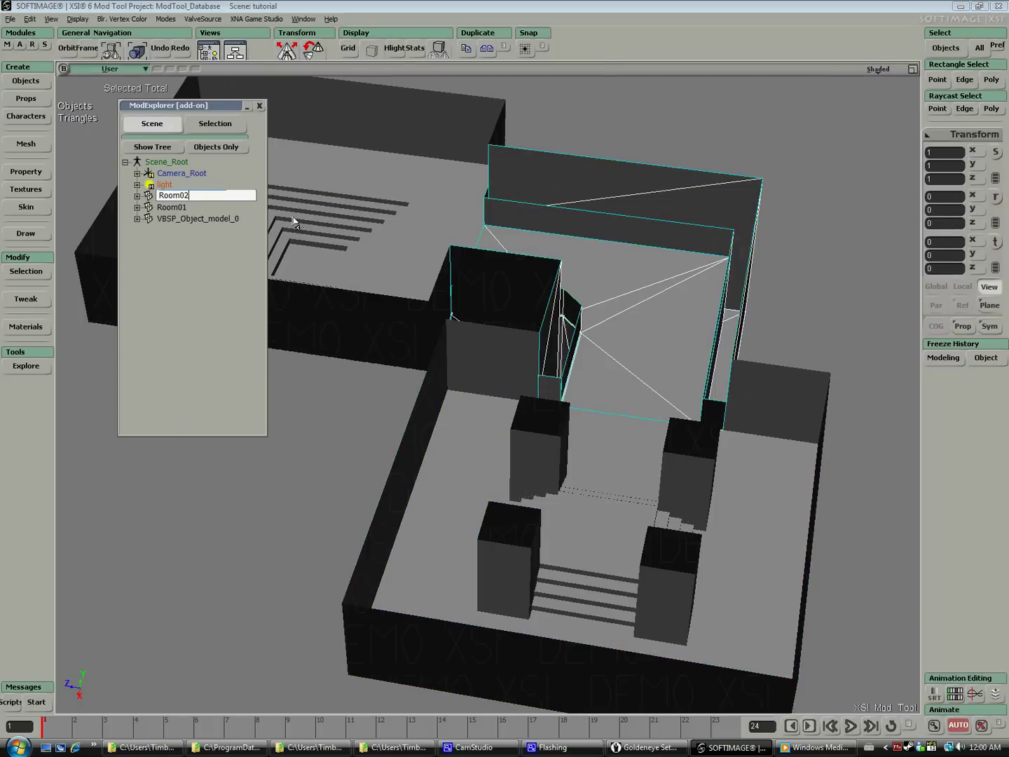
key(Return)
right_click(170, 221)
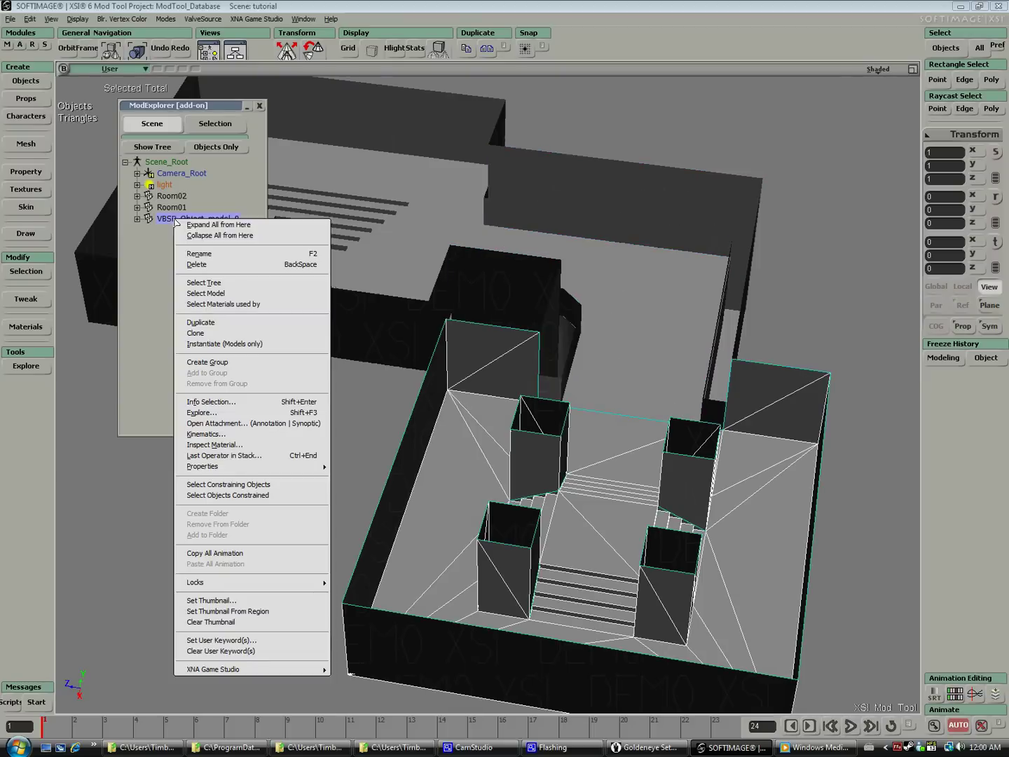
click(267, 253)
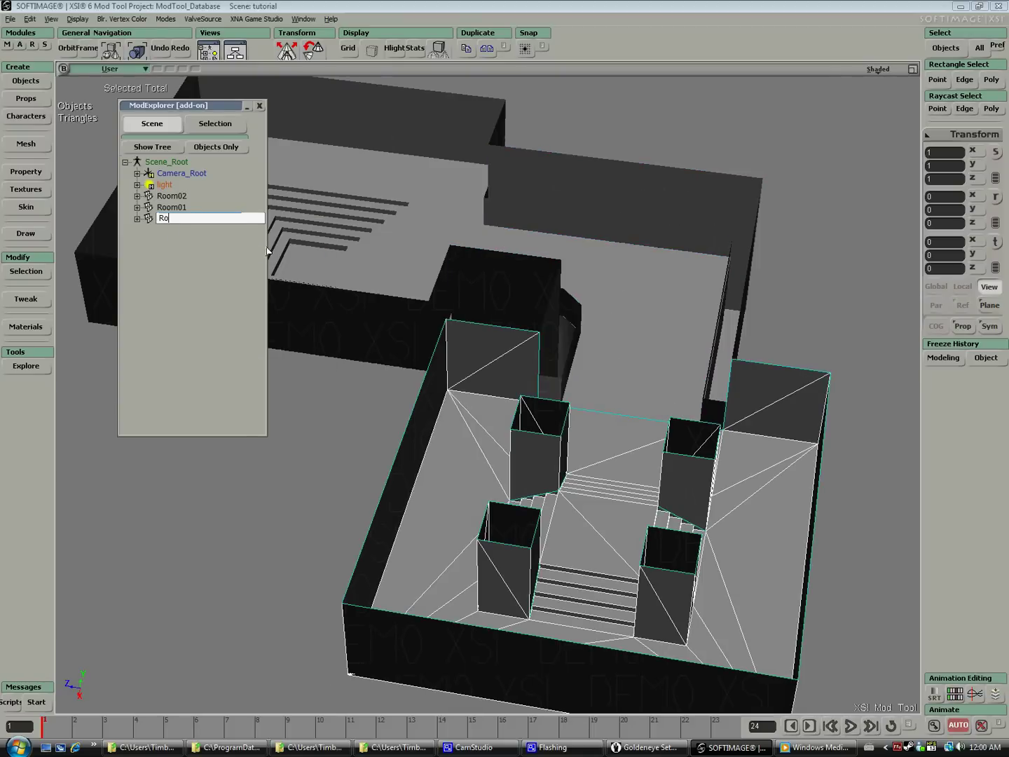
key(Return)
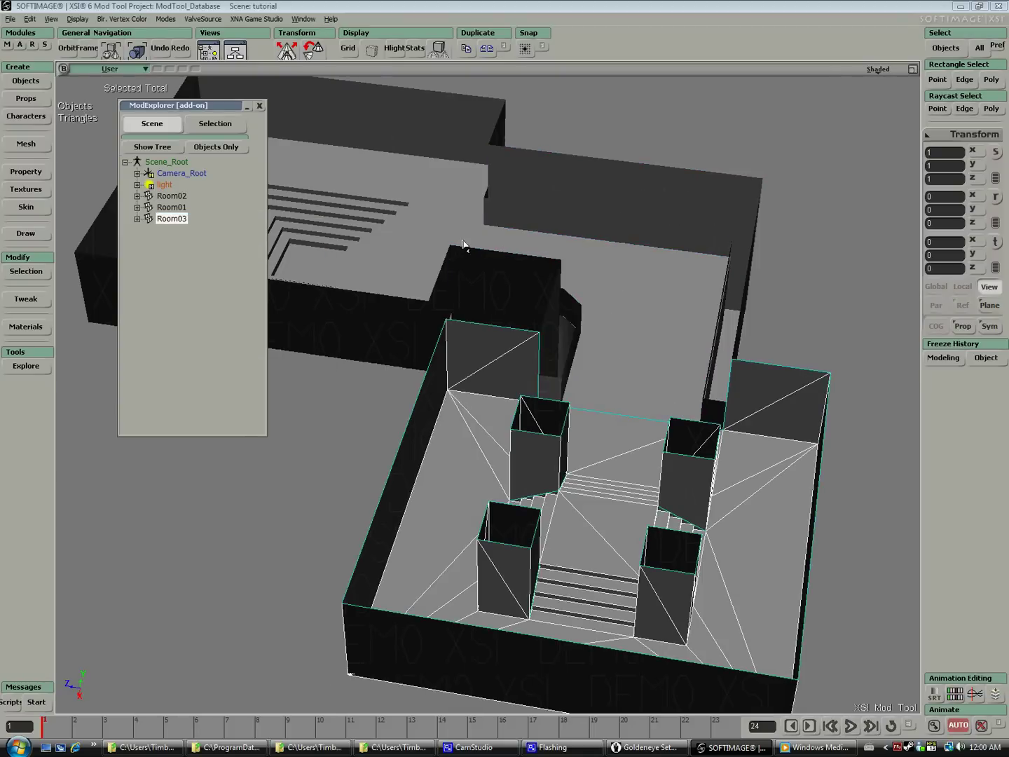
click(260, 106)
- Select the rooms one after another to check that each is a separate object
drag(566, 434, 506, 383)
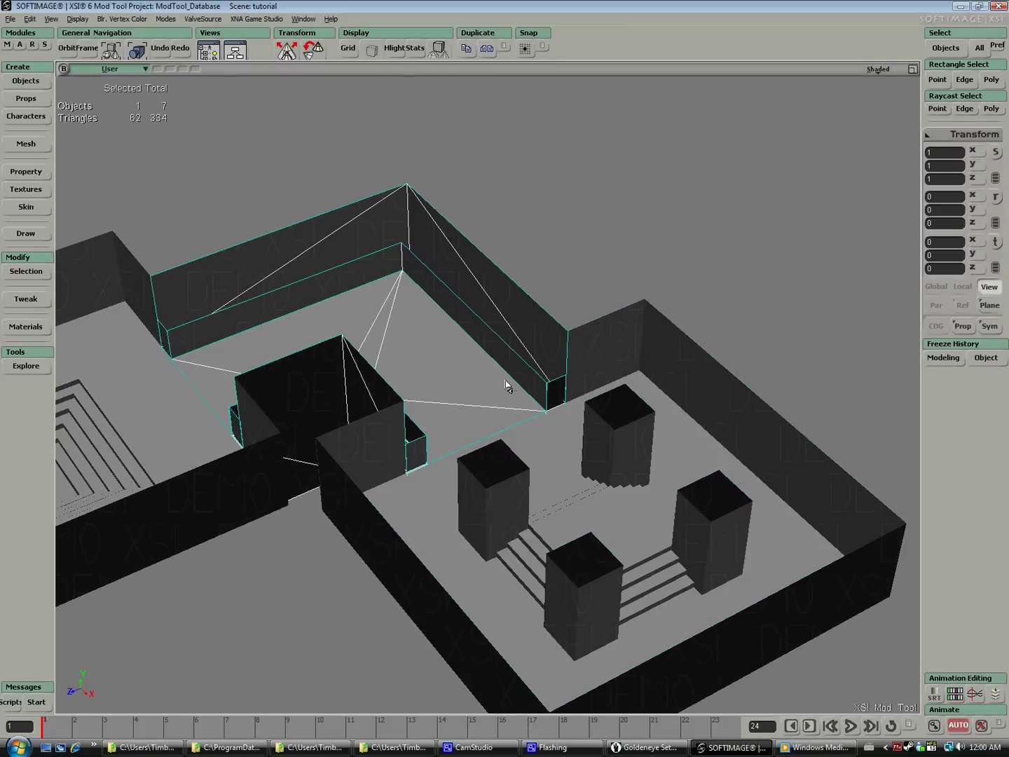
drag(294, 407, 459, 376)
click(318, 388)
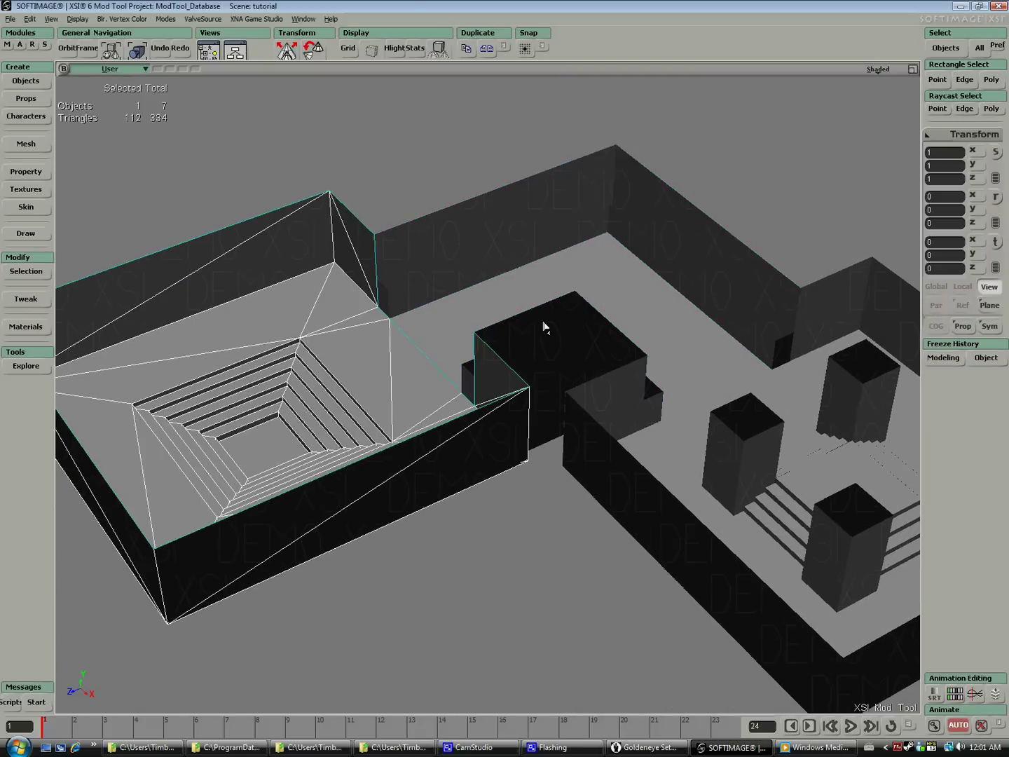
click(550, 325)
click(736, 401)
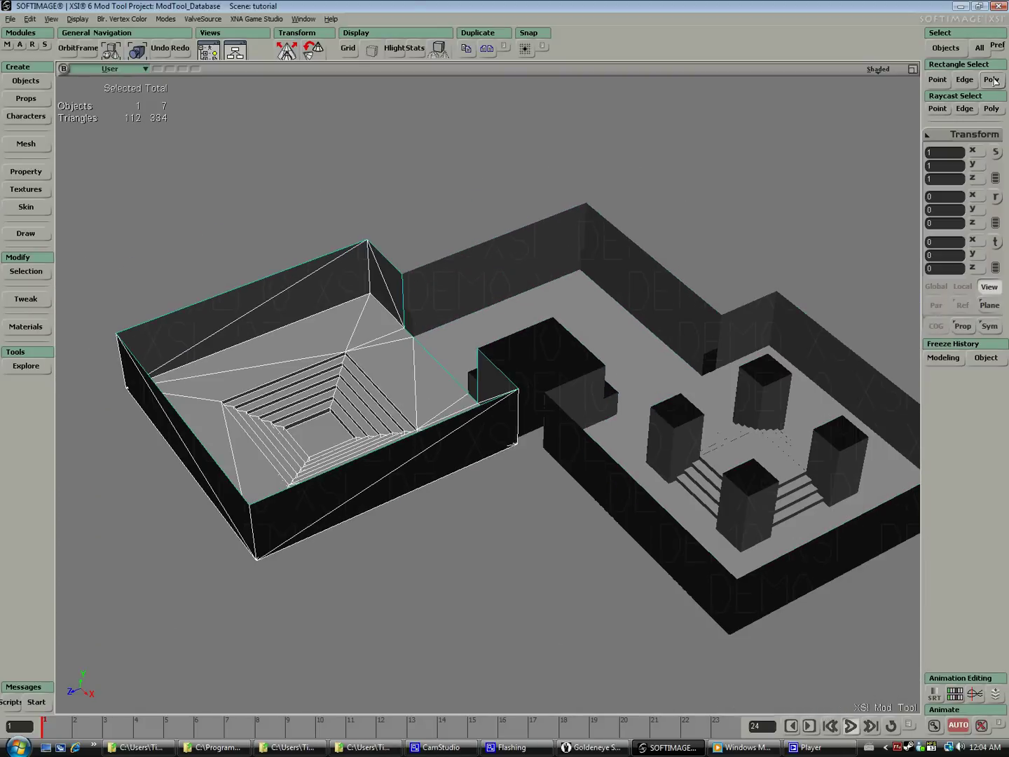
- Select all polygons of the end room with the column-free stepped pit and create a cluster from them
click(993, 81)
drag(73, 190, 615, 576)
right_click(394, 206)
click(426, 30)
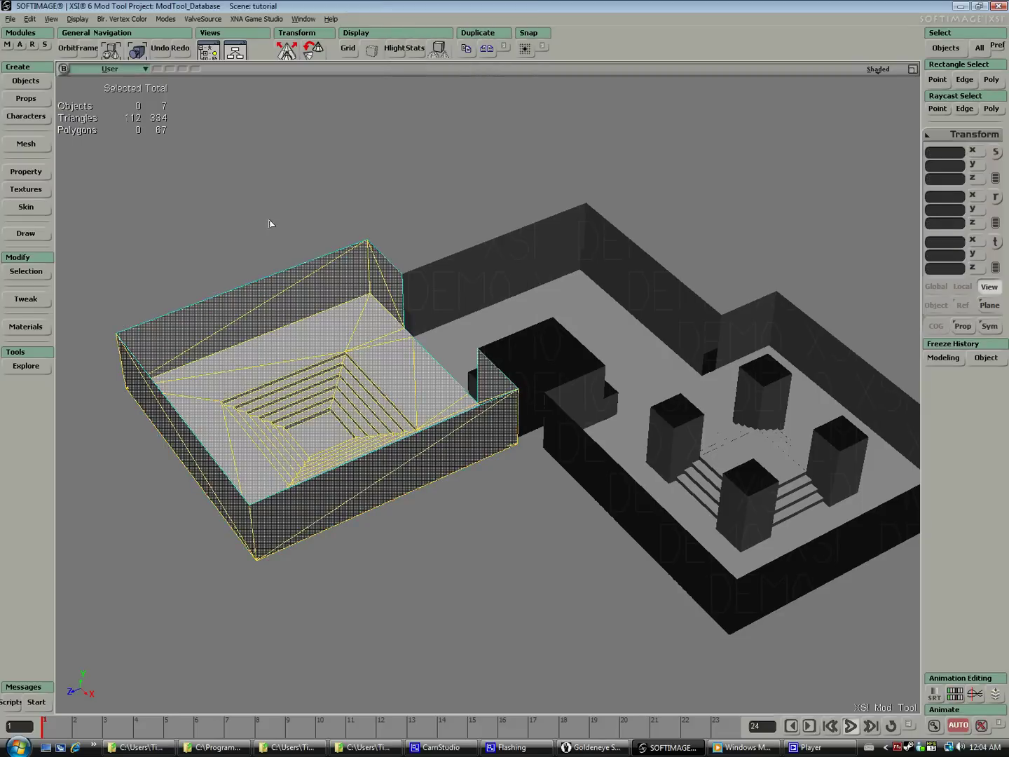
- Add an image texture to the end room's polygons, loading greay-0122.bmp from file as its new image
click(35, 190)
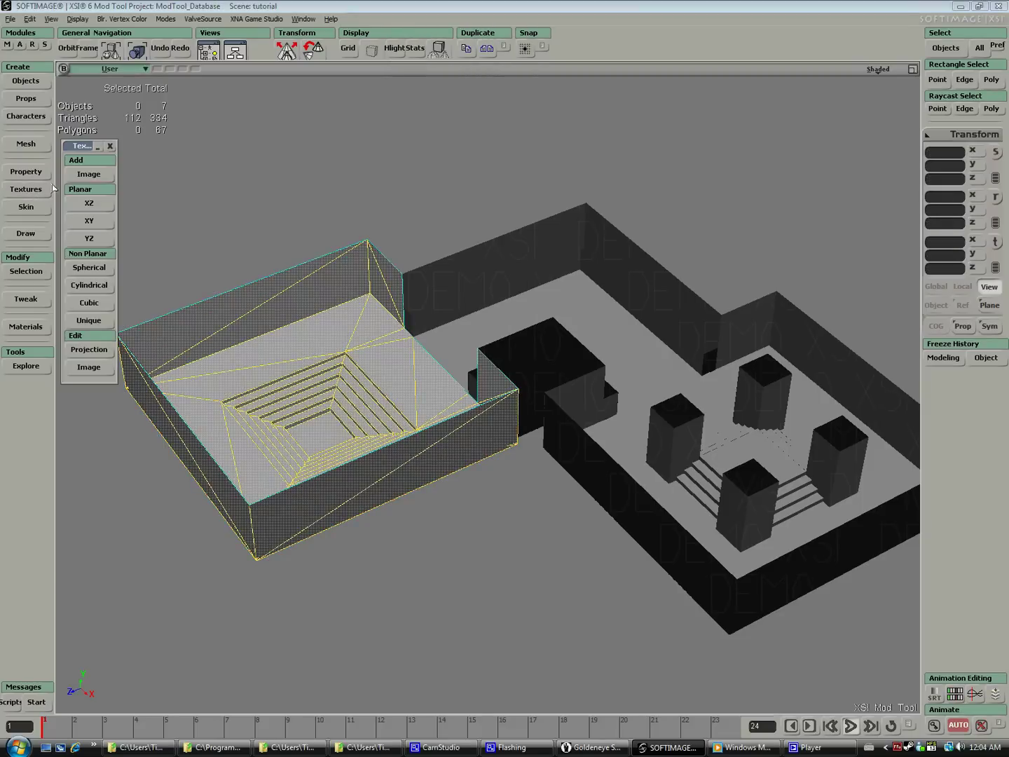
click(90, 178)
click(283, 197)
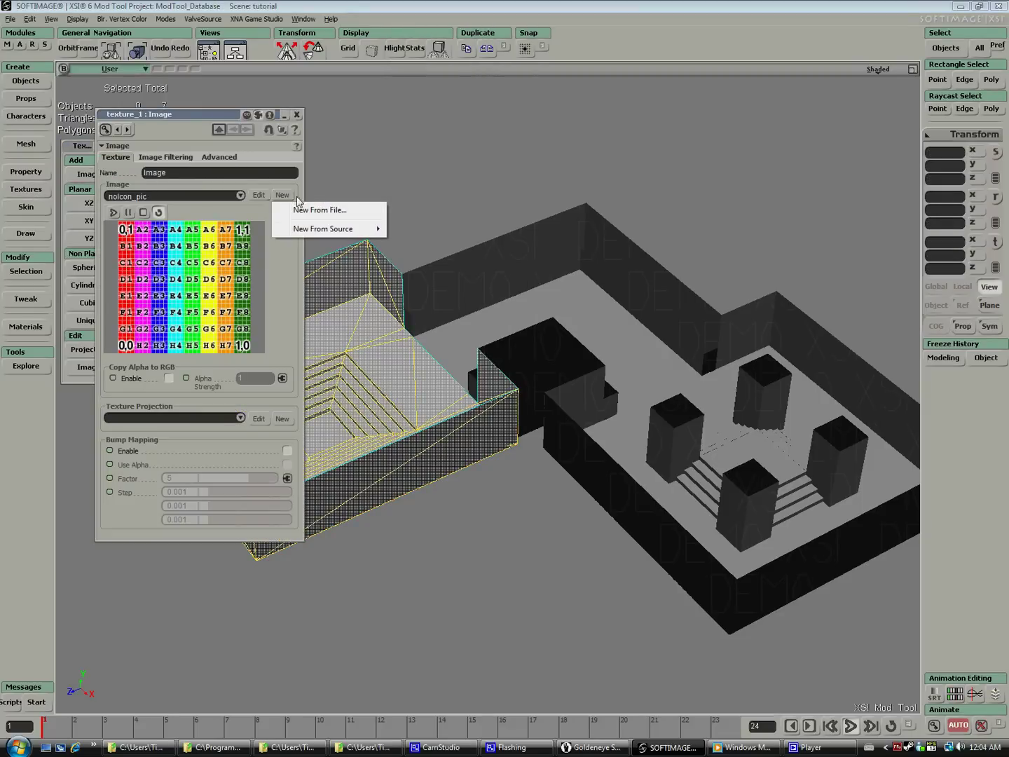
click(322, 210)
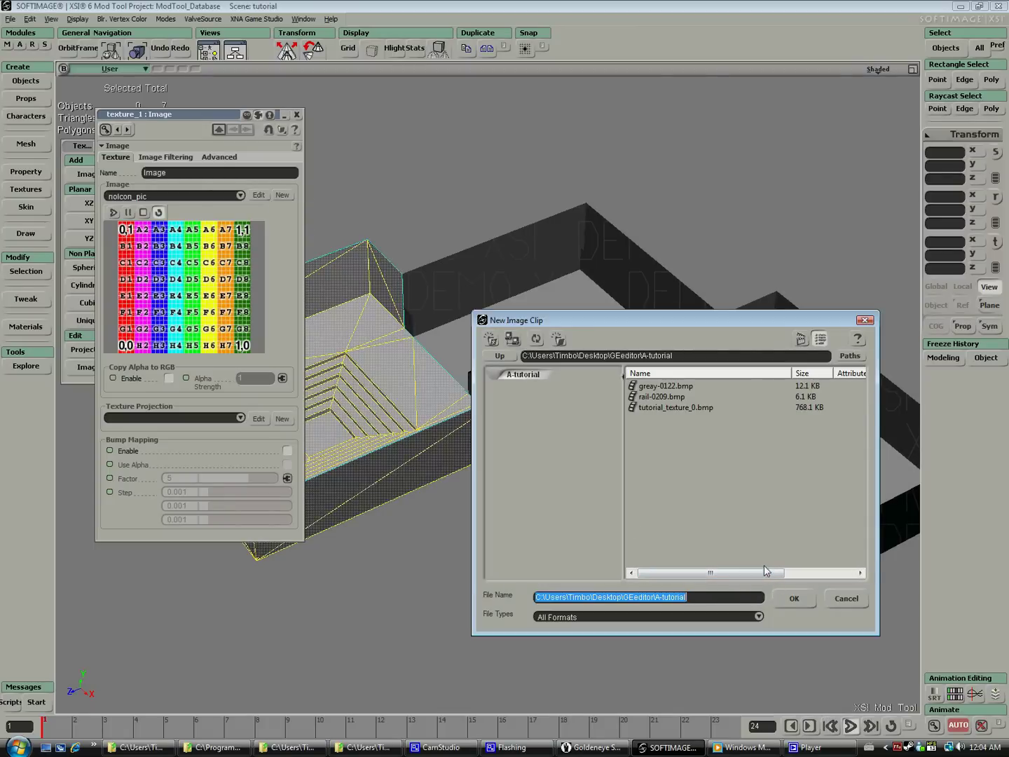
click(690, 390)
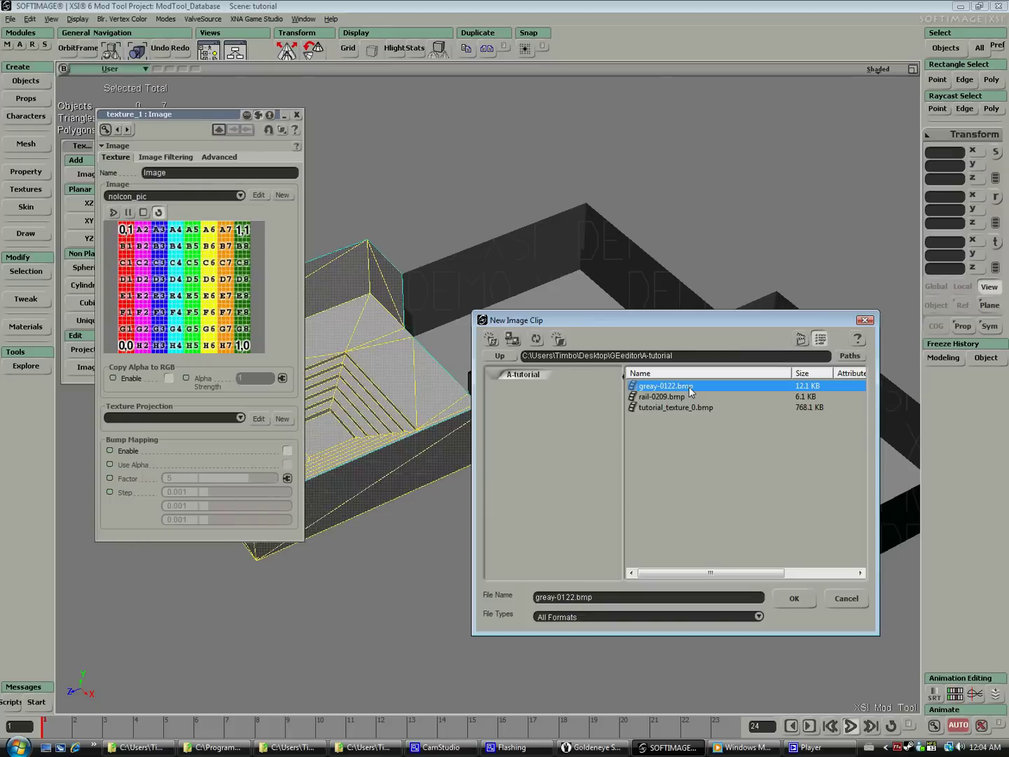
double_click(692, 389)
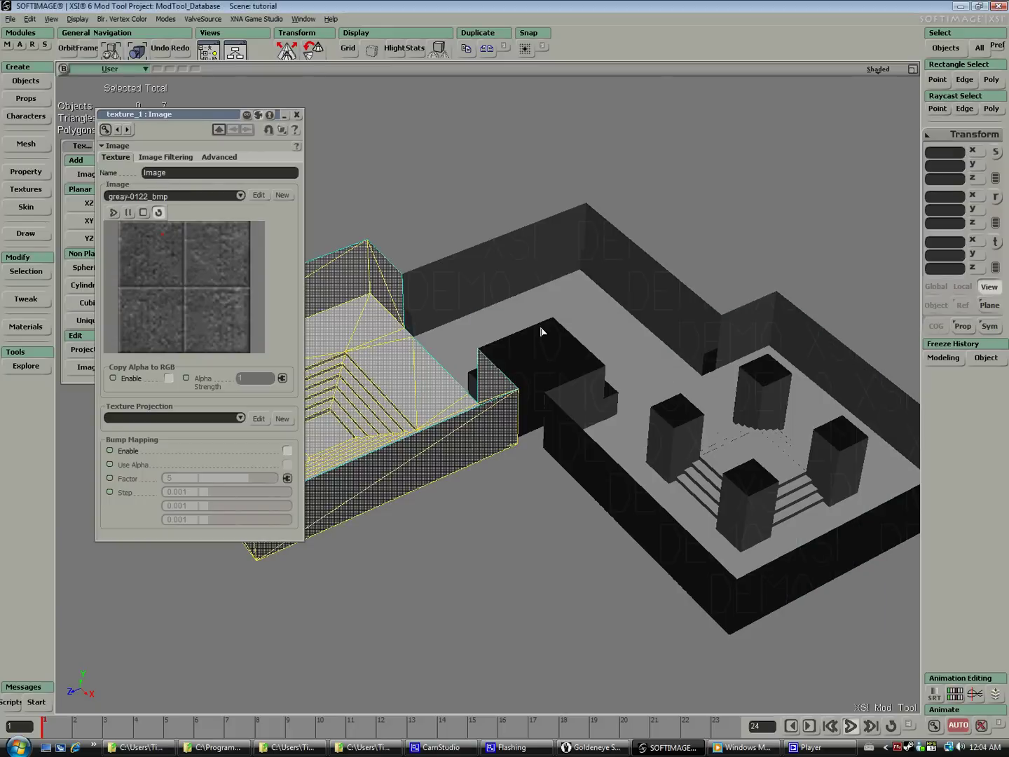
- Switch the viewport to textured display and examine the tile texture on the end room's walls and floor
click(876, 70)
click(839, 281)
key(f)
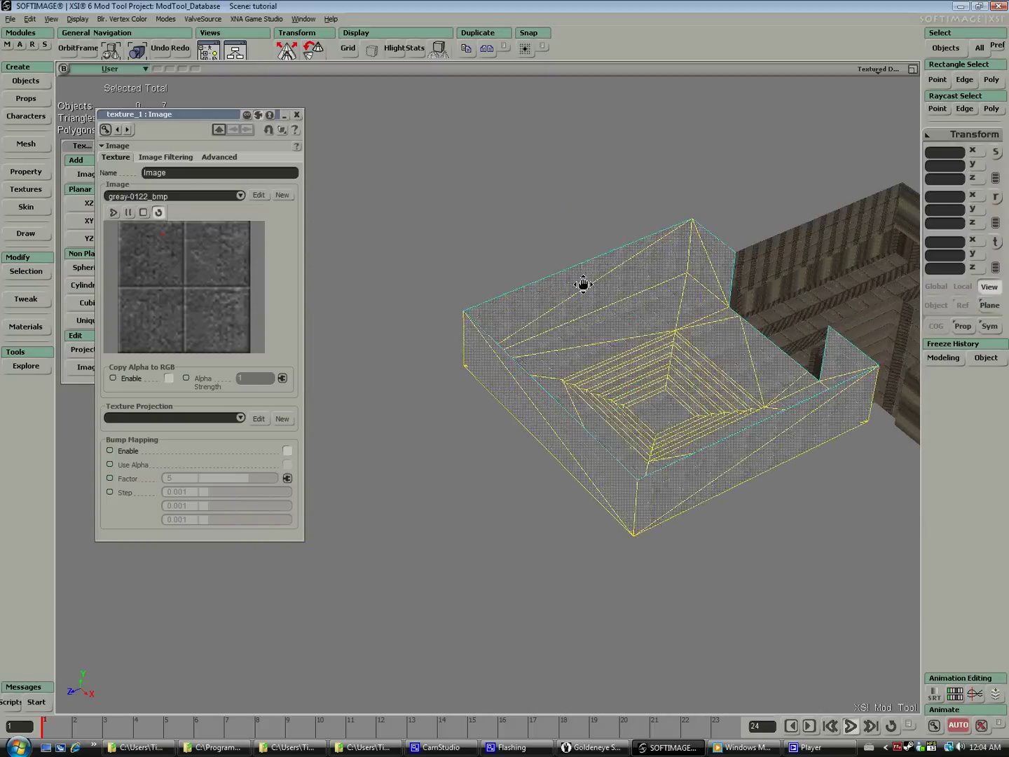
drag(583, 284, 527, 293)
middle_drag(527, 293, 572, 422)
right_drag(572, 421, 486, 339)
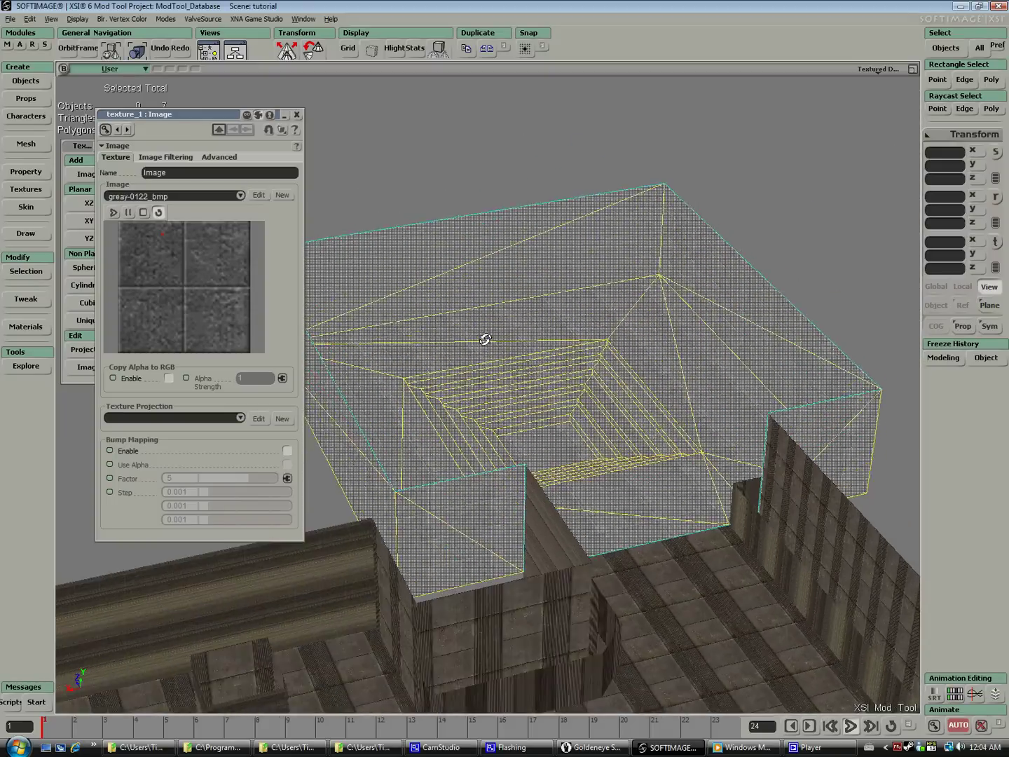
middle_drag(484, 338, 432, 347)
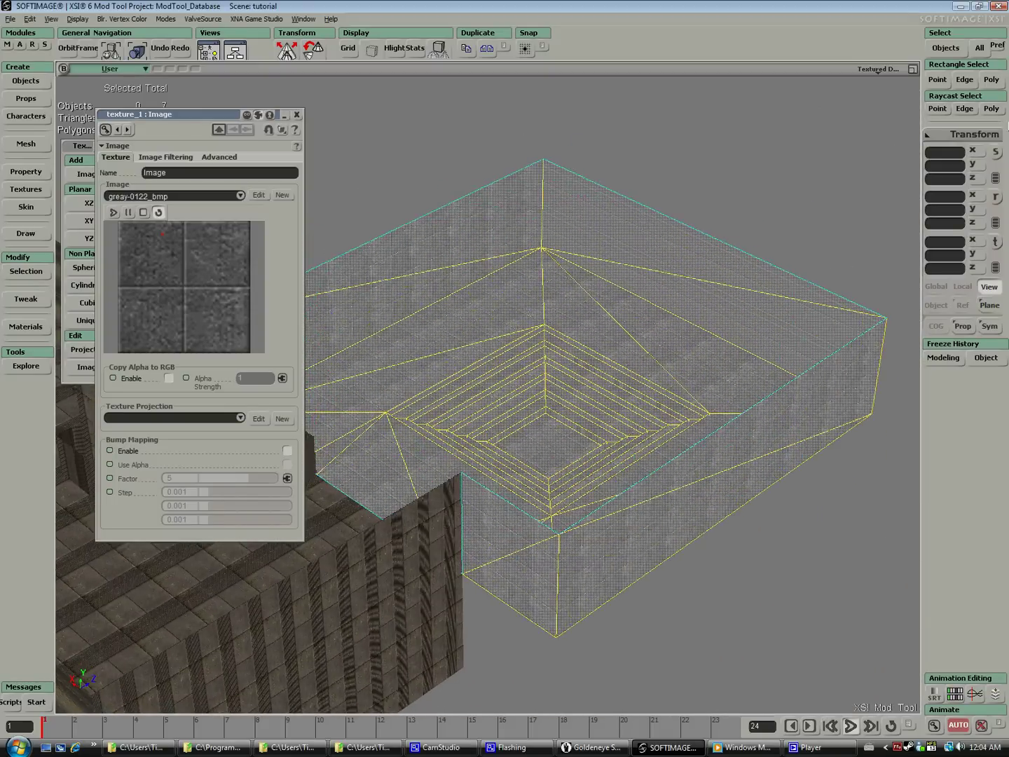
- Reproject the texture on the end room's stretched wall in the Texture Editor and widen its UVs until the tiles match the adjoining walls
click(725, 301)
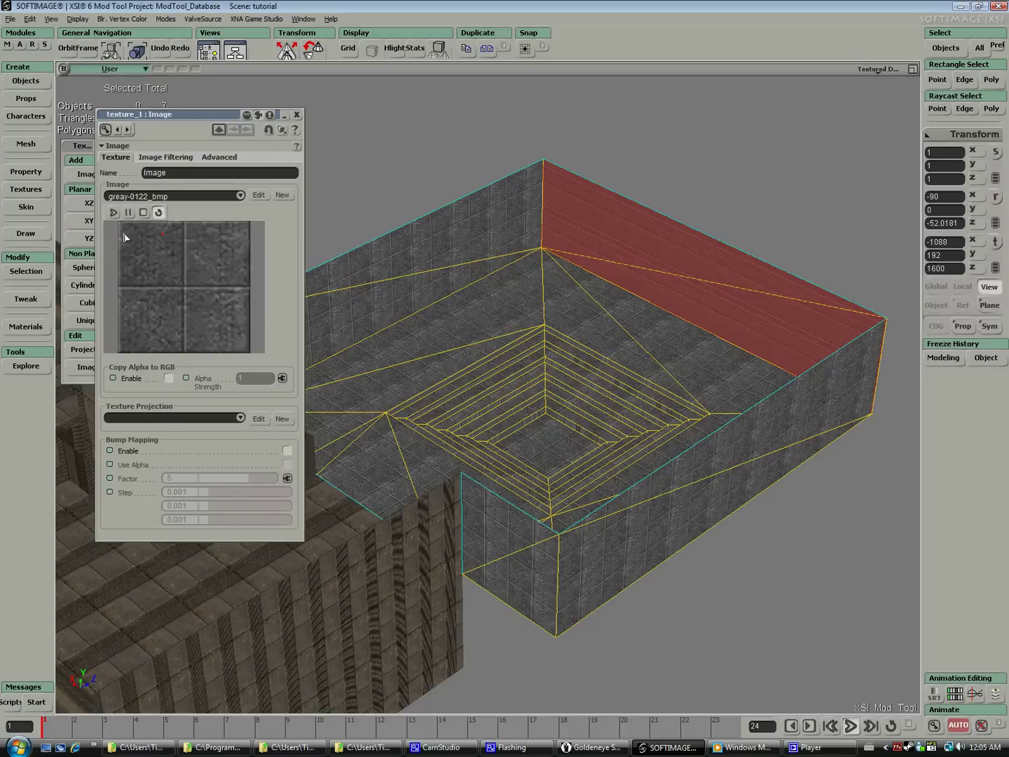
click(85, 350)
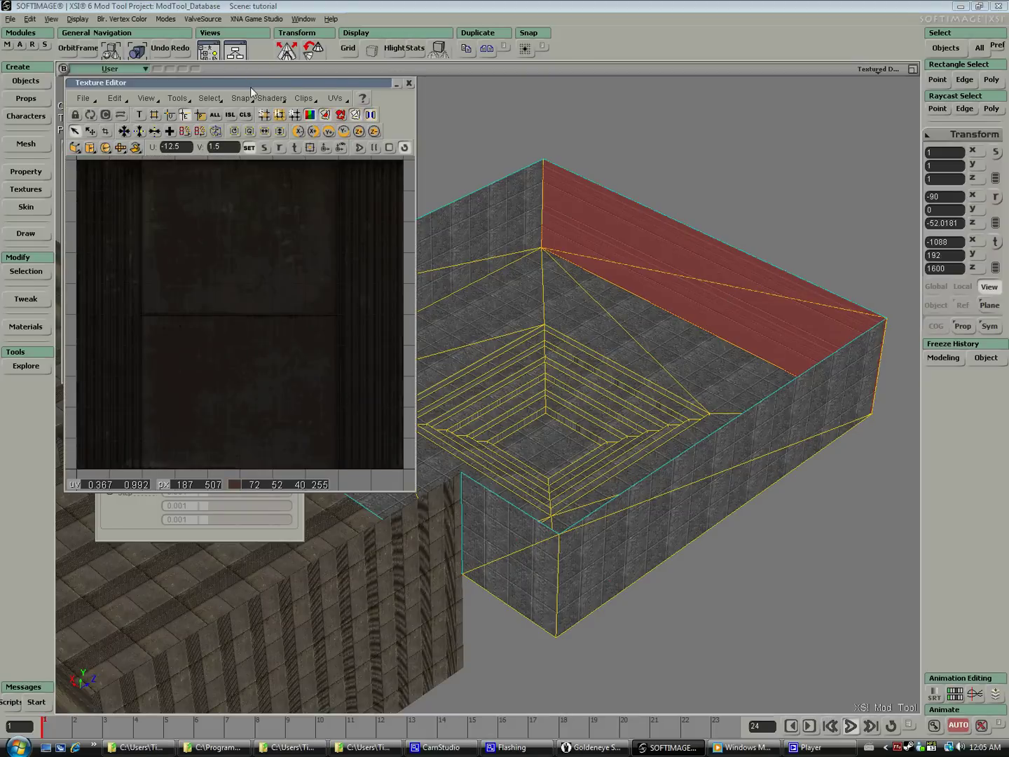
drag(250, 86, 218, 78)
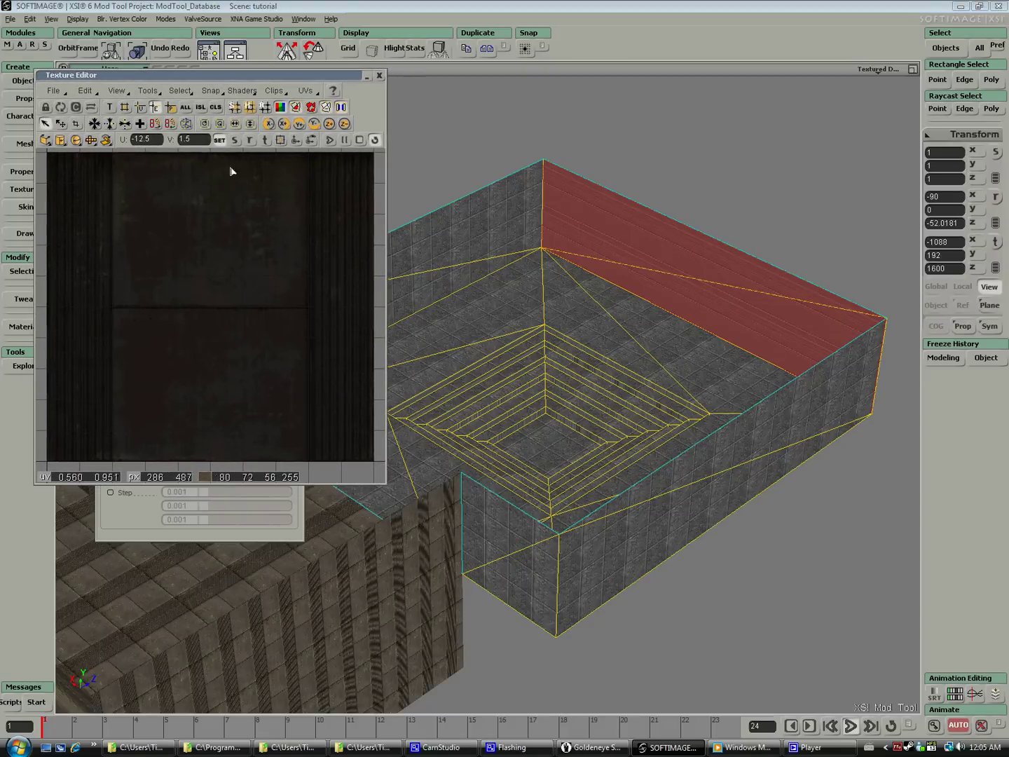
click(92, 141)
click(132, 152)
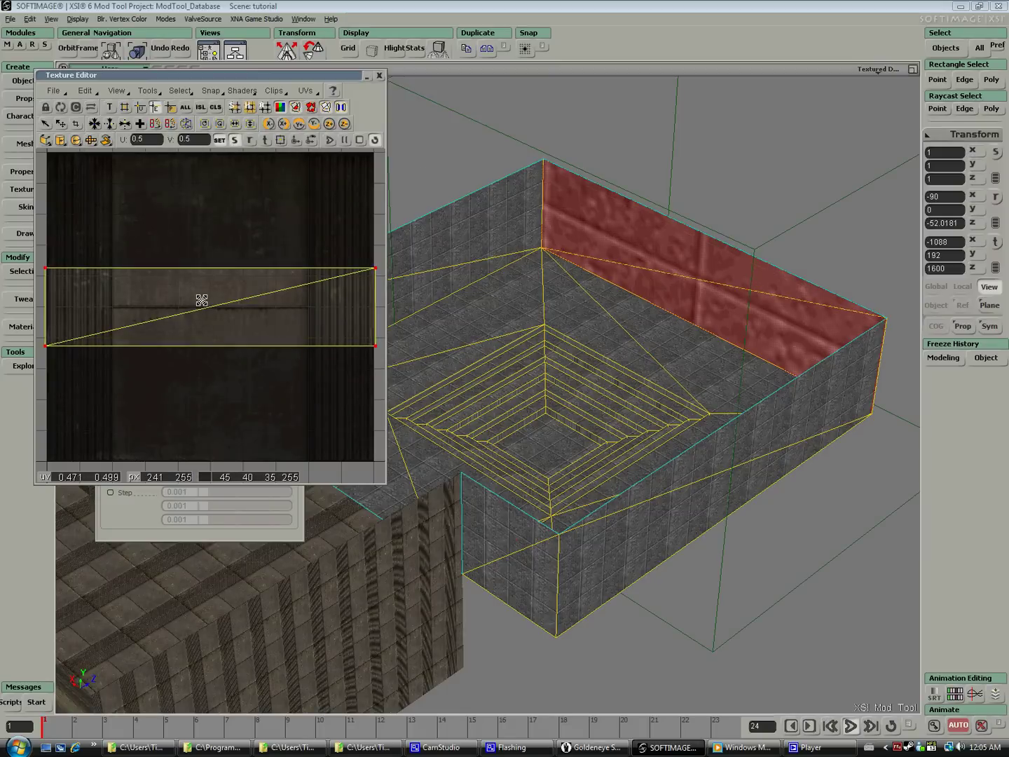
drag(201, 295, 195, 241)
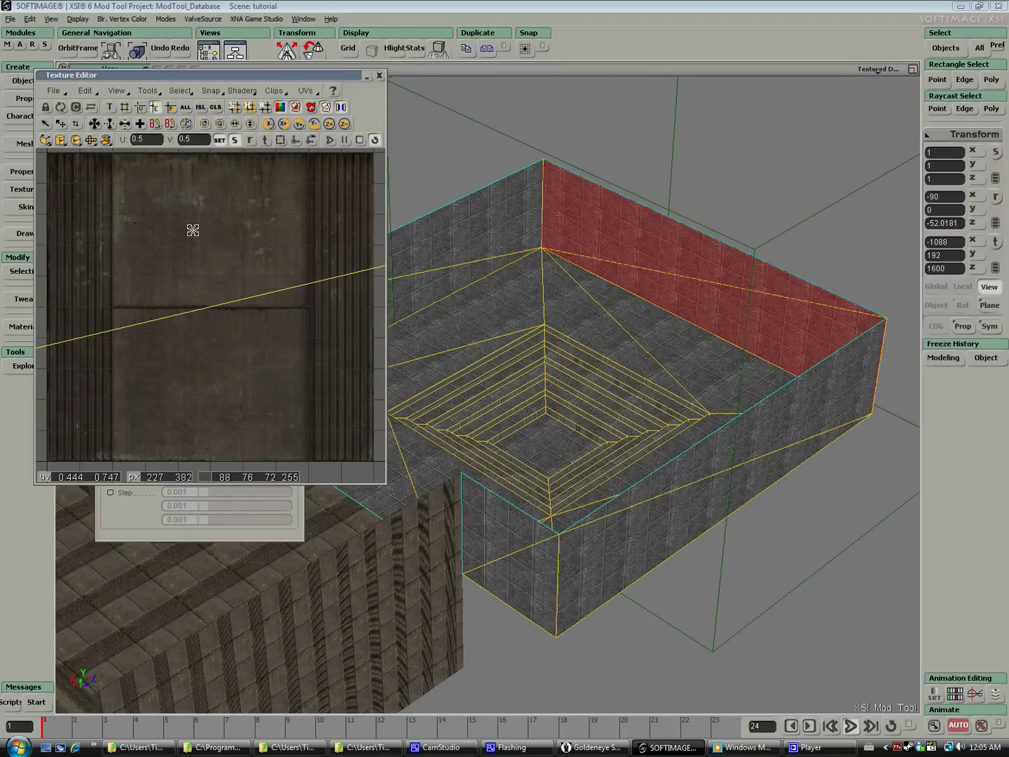
- Select all polygons of the room with four pillars around the stepped pit and create a cluster from them
right_drag(522, 284, 691, 299)
drag(691, 300, 549, 381)
middle_drag(546, 381, 460, 290)
middle_drag(500, 365, 578, 352)
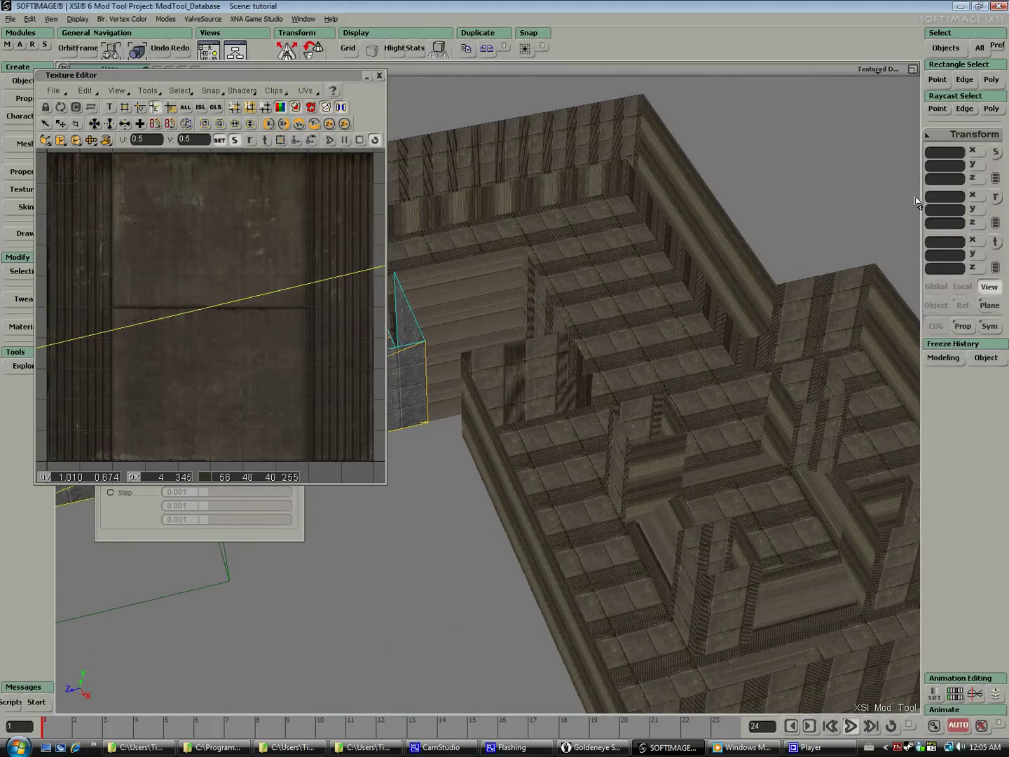
click(936, 55)
click(775, 477)
right_drag(536, 419, 592, 419)
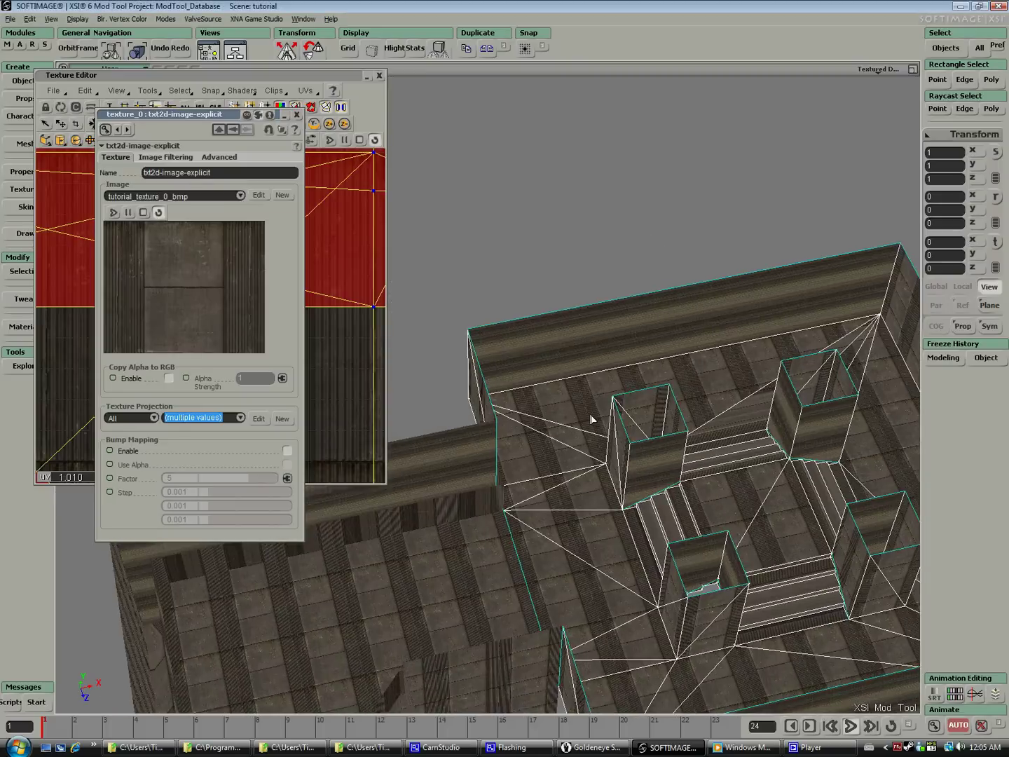
drag(592, 419, 511, 369)
middle_drag(513, 370, 576, 333)
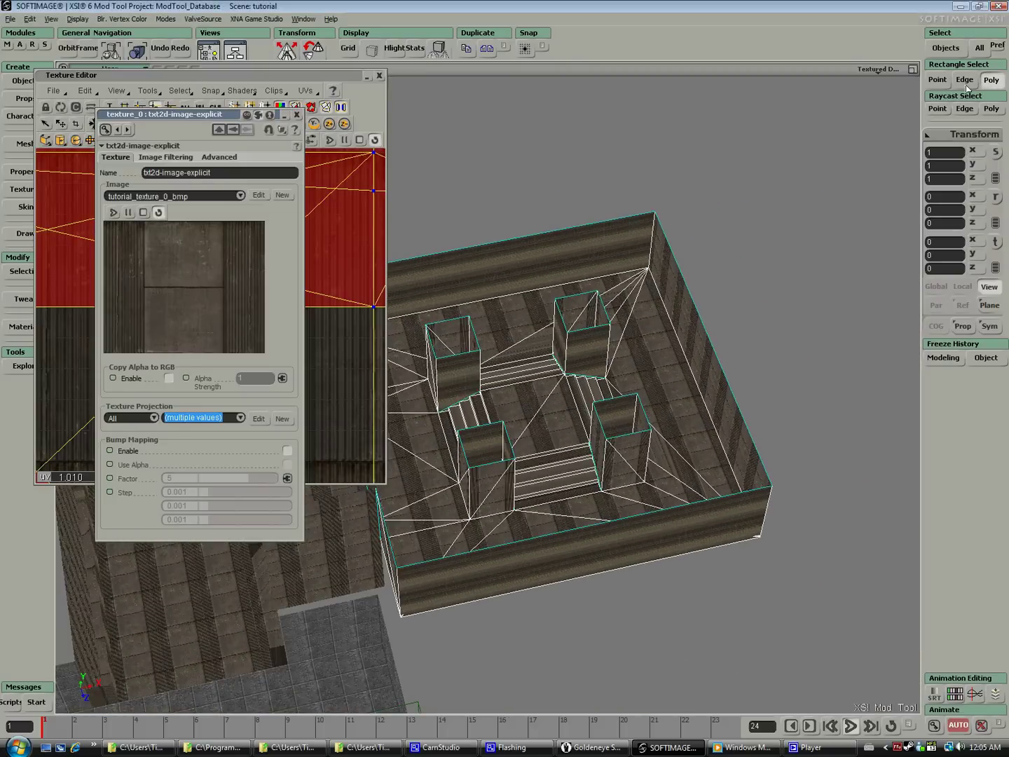
key(s)
drag(639, 212, 688, 210)
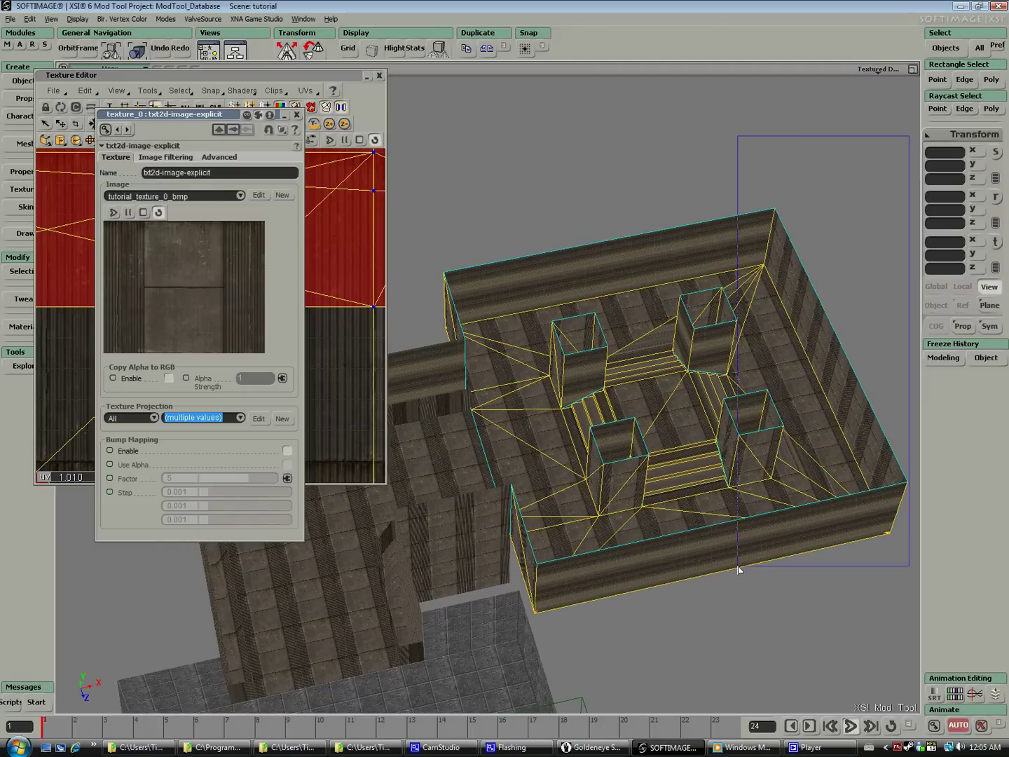
drag(738, 570, 431, 624)
right_click(653, 379)
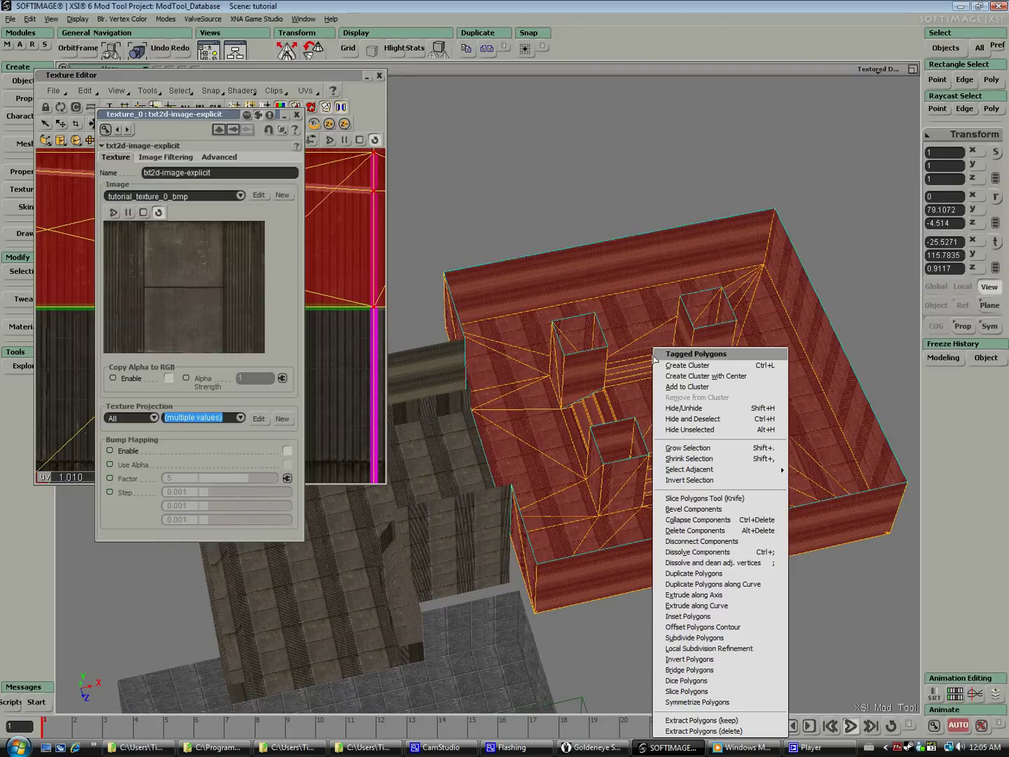
click(707, 367)
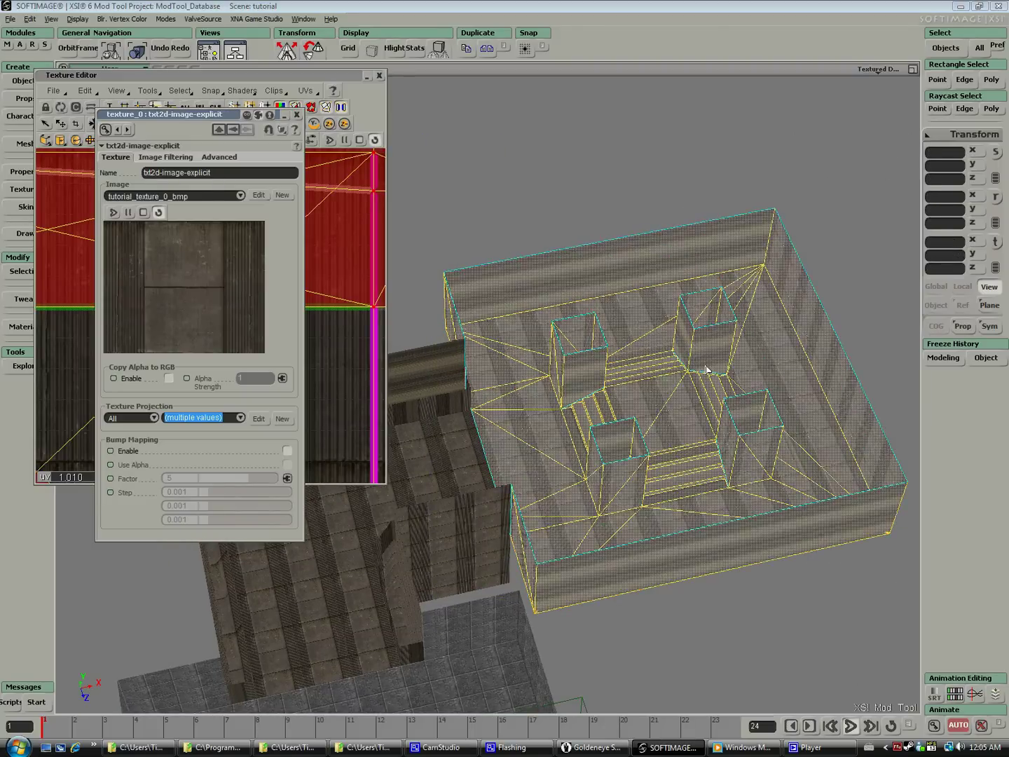
- Add an image texture to the four-pillar room's polygon cluster and assign the existing greay-0122_bmp image
click(296, 114)
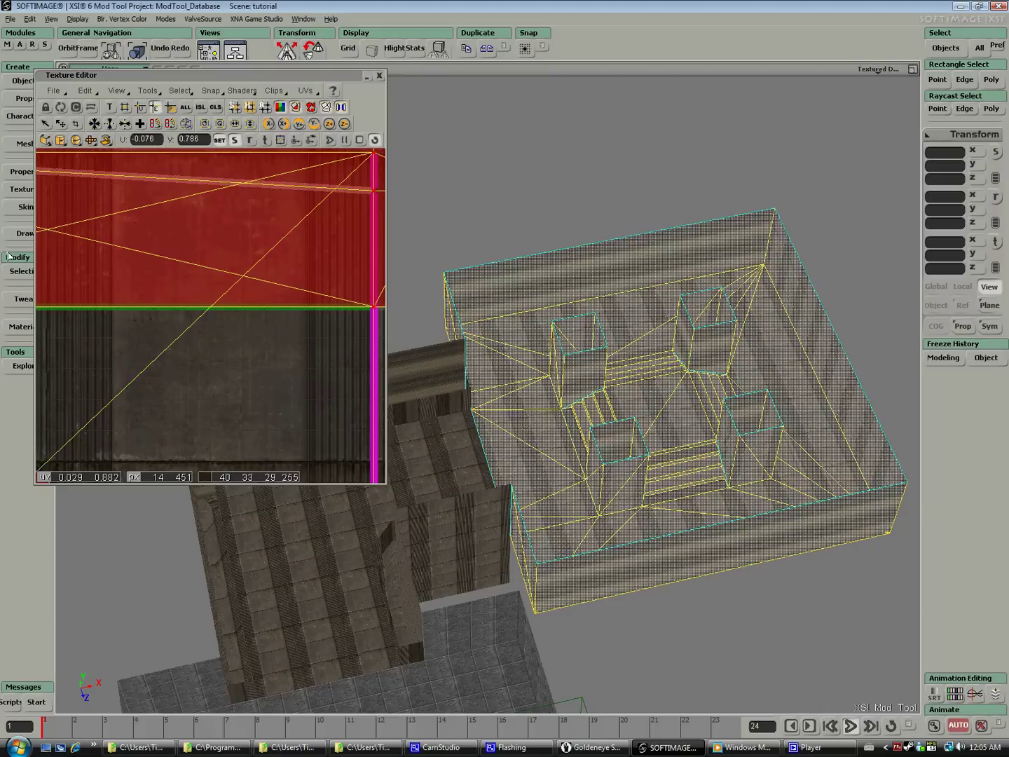
click(23, 189)
click(89, 175)
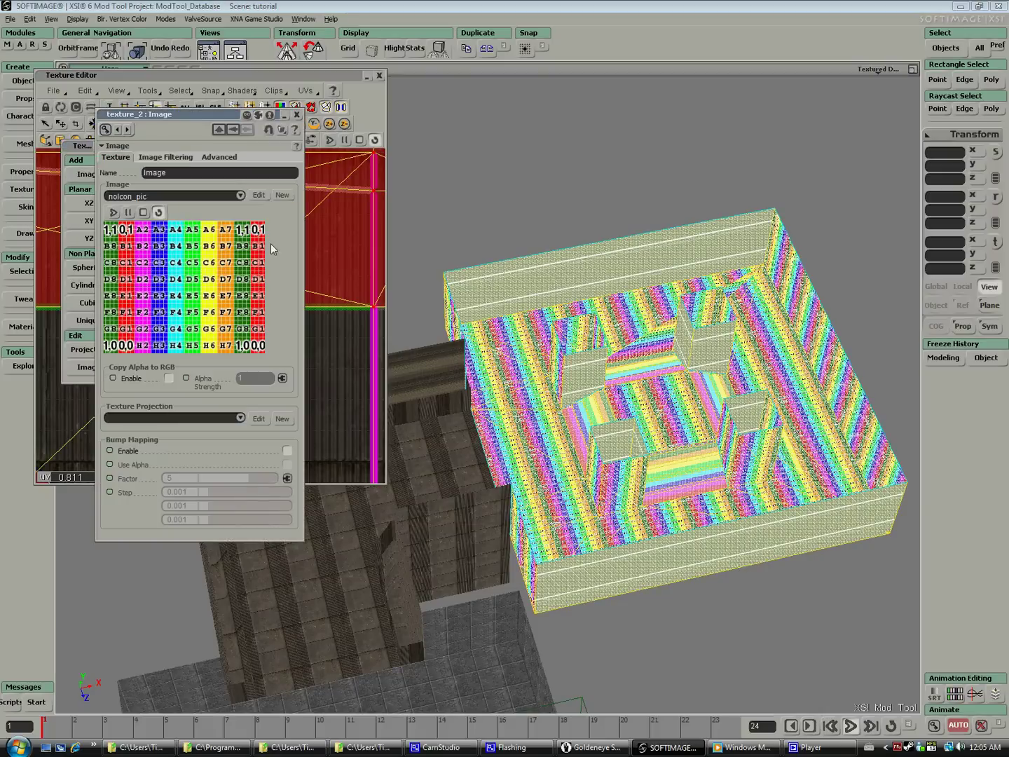
click(235, 194)
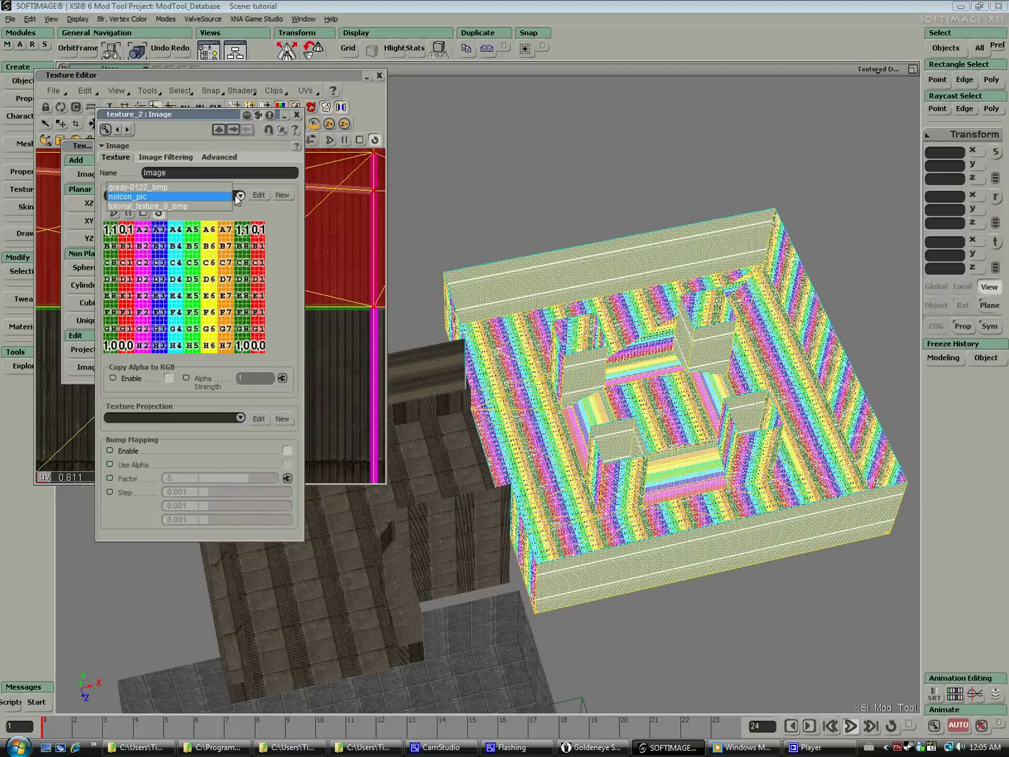
click(177, 185)
- Reproject the texture on the four-pillar room's two stretched long walls and enlarge their UVs until the tiles match the adjoining walls
right_drag(695, 271, 600, 284)
click(992, 113)
click(571, 327)
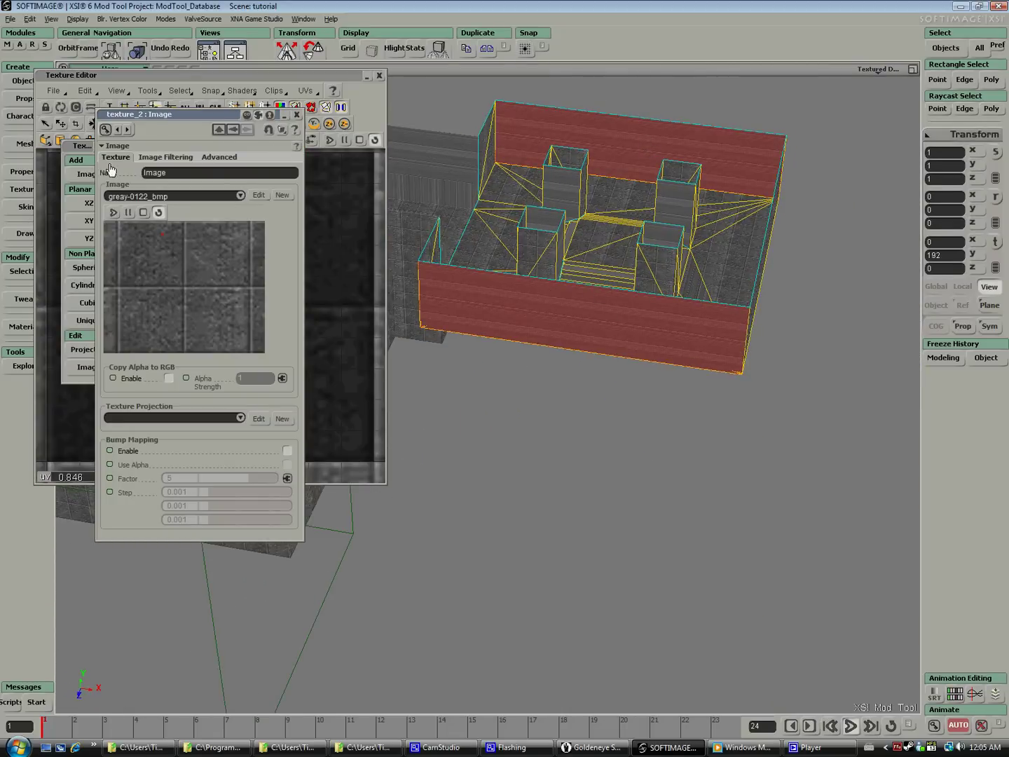
click(101, 77)
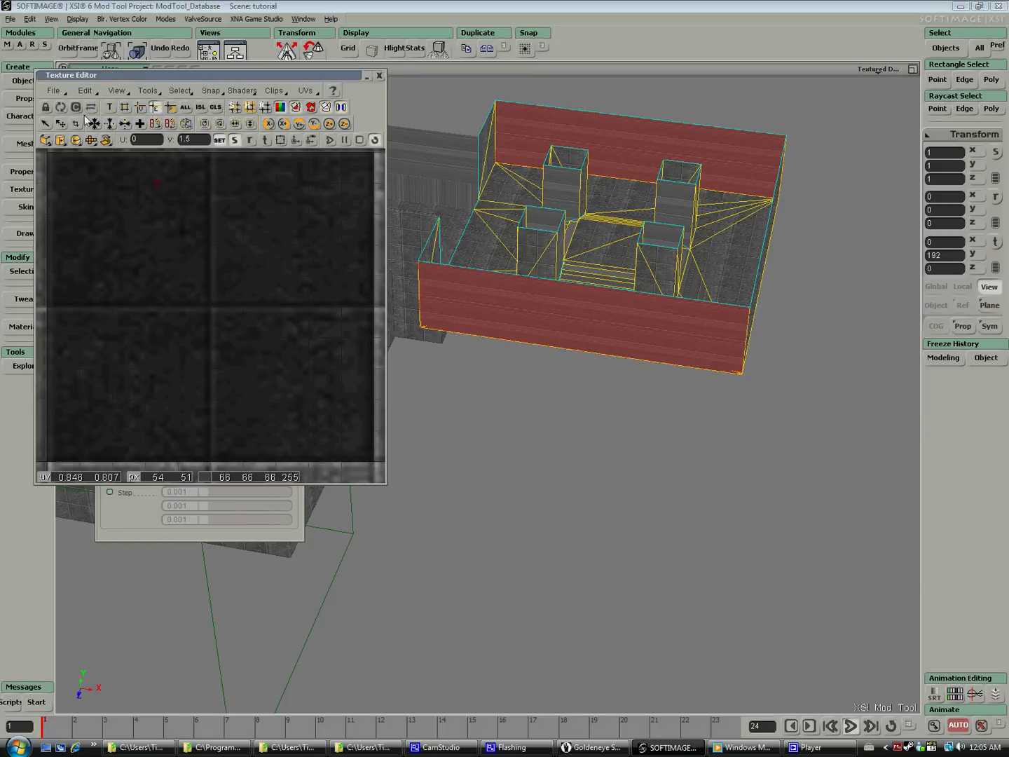
click(91, 140)
click(112, 156)
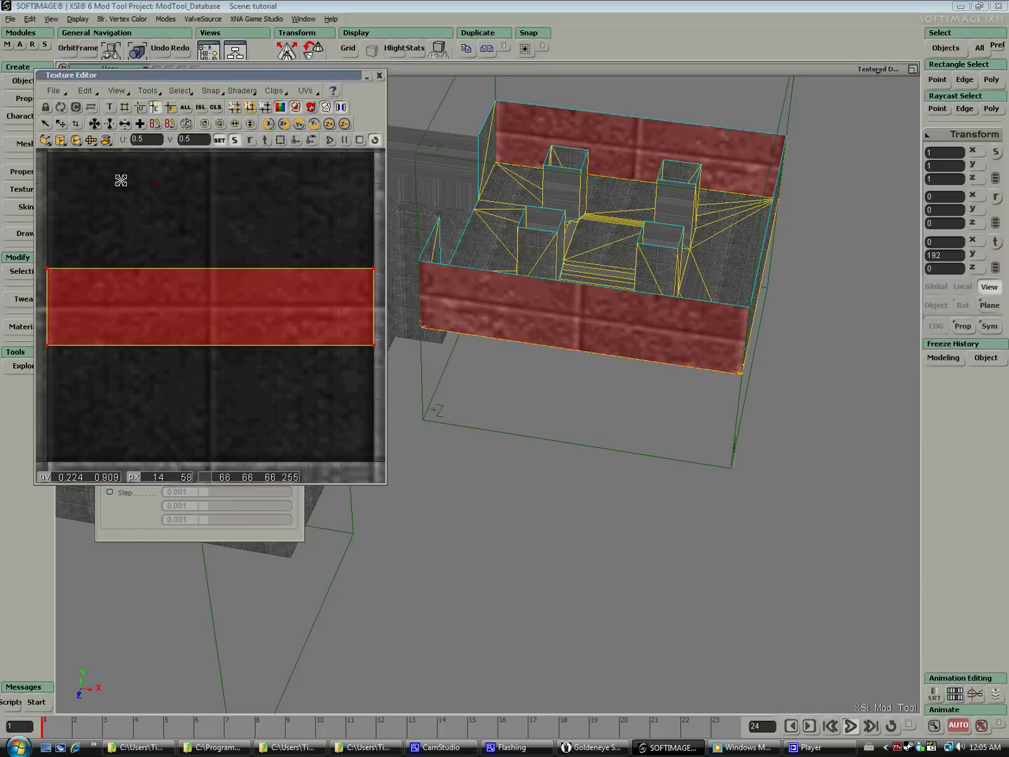
drag(203, 325, 200, 218)
key(s)
right_drag(575, 226, 631, 226)
drag(631, 227, 633, 325)
middle_drag(633, 324, 656, 356)
drag(171, 351, 173, 242)
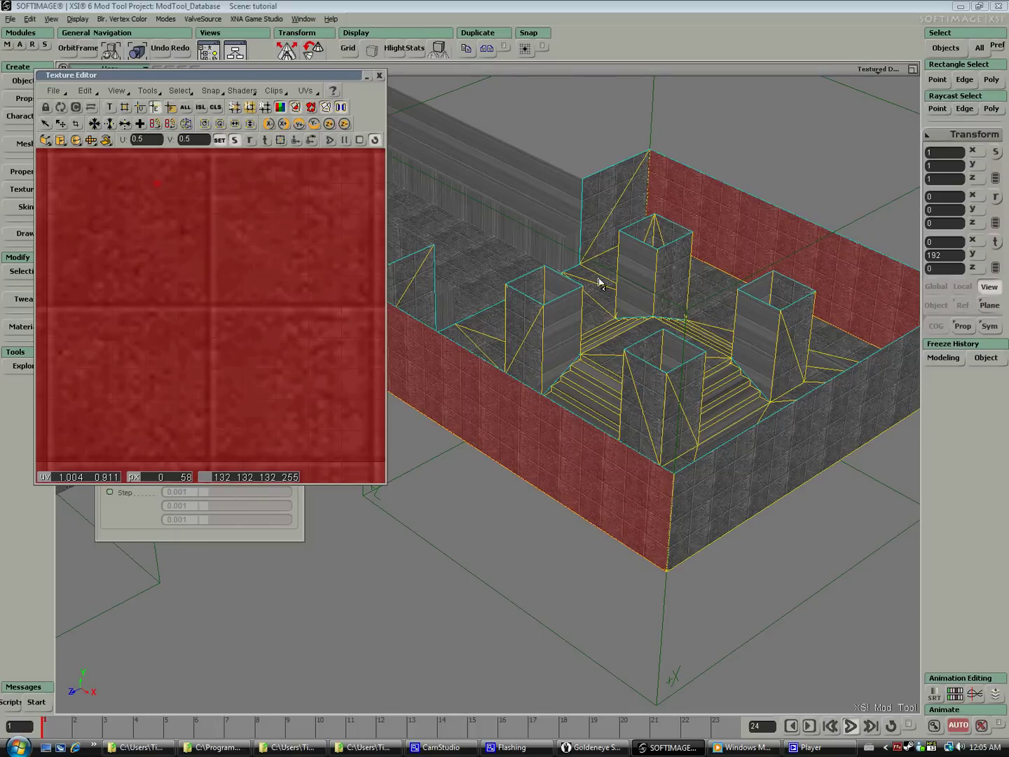
middle_drag(600, 282, 694, 315)
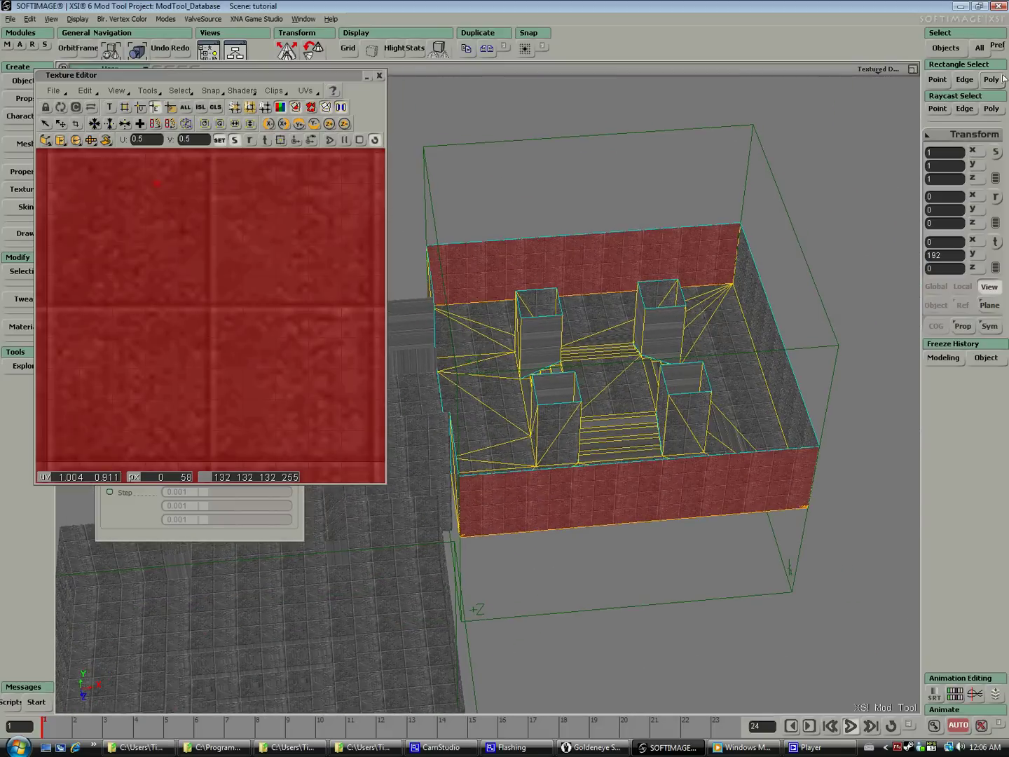
- Select all polygons of the four-pillar room, apply a cubic projection in the Texture Editor, and enlarge the UVs to shrink the tiles
drag(716, 466, 405, 579)
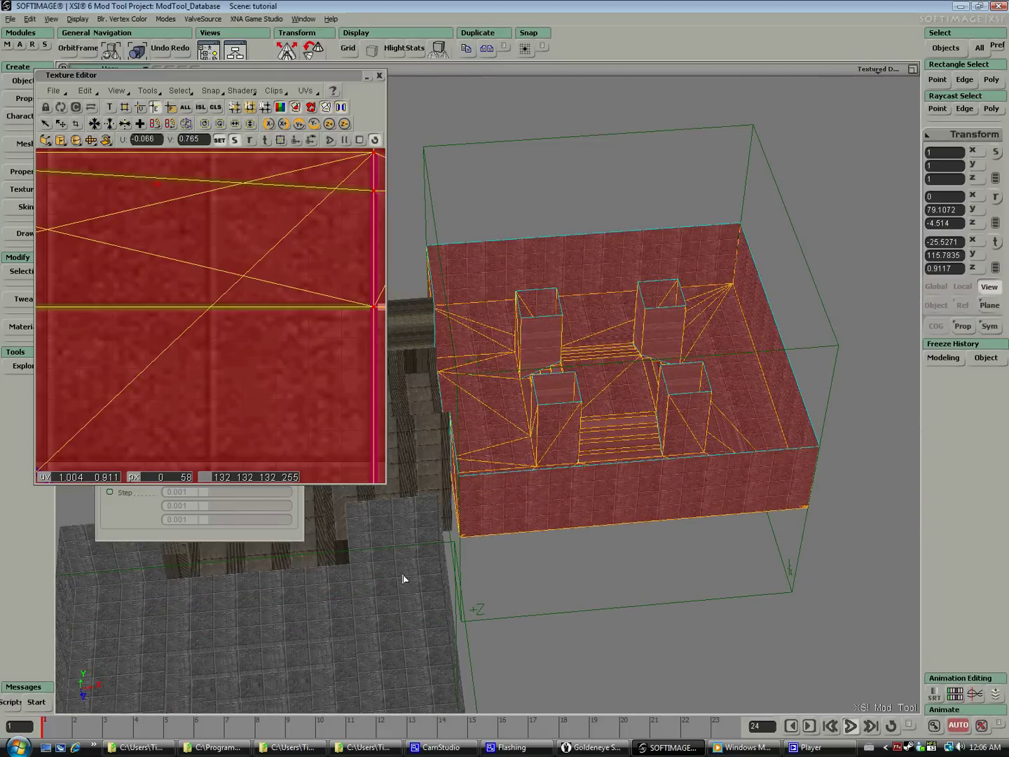
click(91, 140)
click(92, 155)
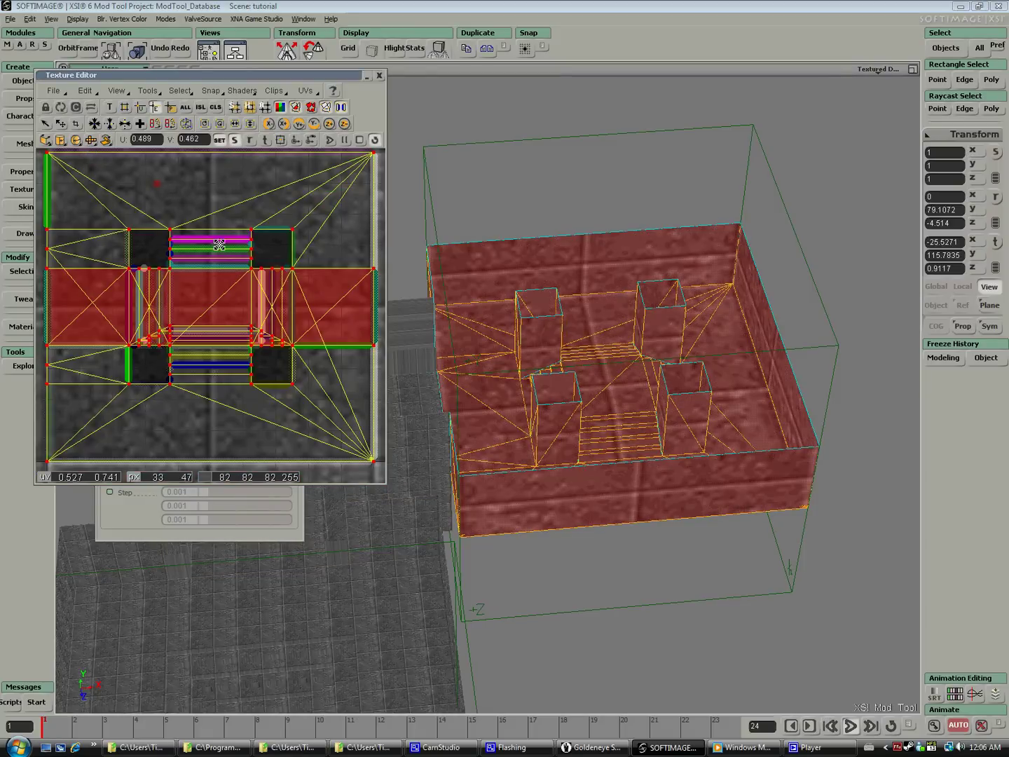
drag(212, 307, 189, 181)
key(s)
right_drag(784, 242, 692, 254)
scroll(687, 270, up, 5)
key(s)
drag(682, 284, 604, 379)
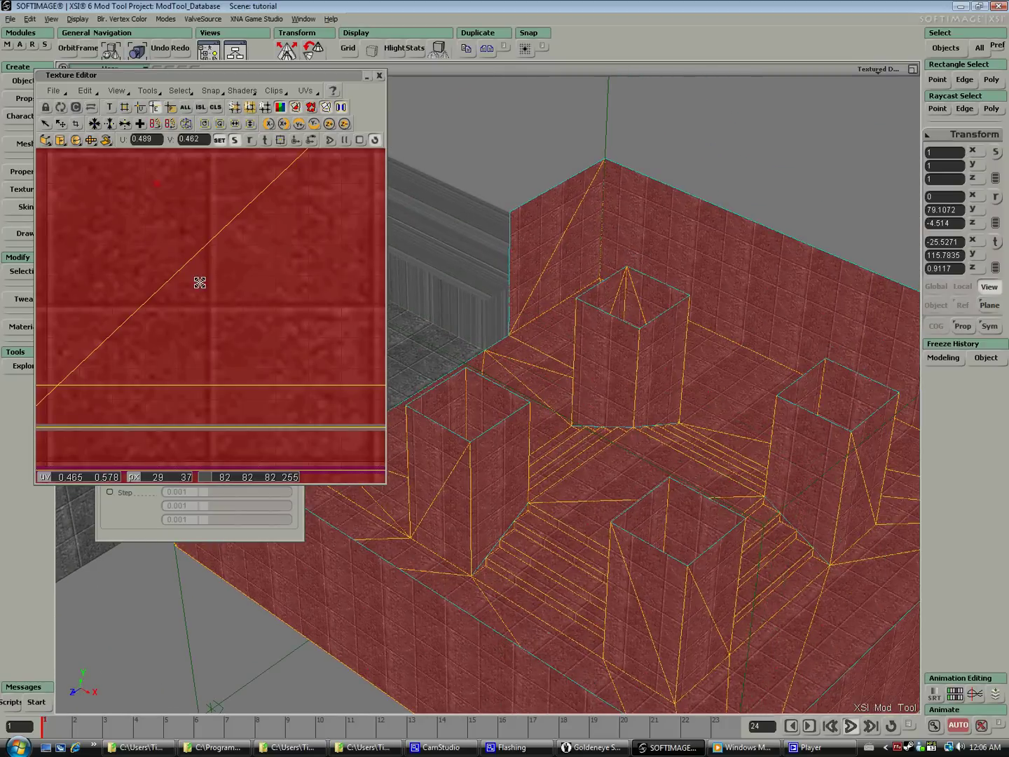
- Fine-tune the vertical scale and position of the four-pillar room's UVs in the Texture Editor
drag(252, 302, 255, 295)
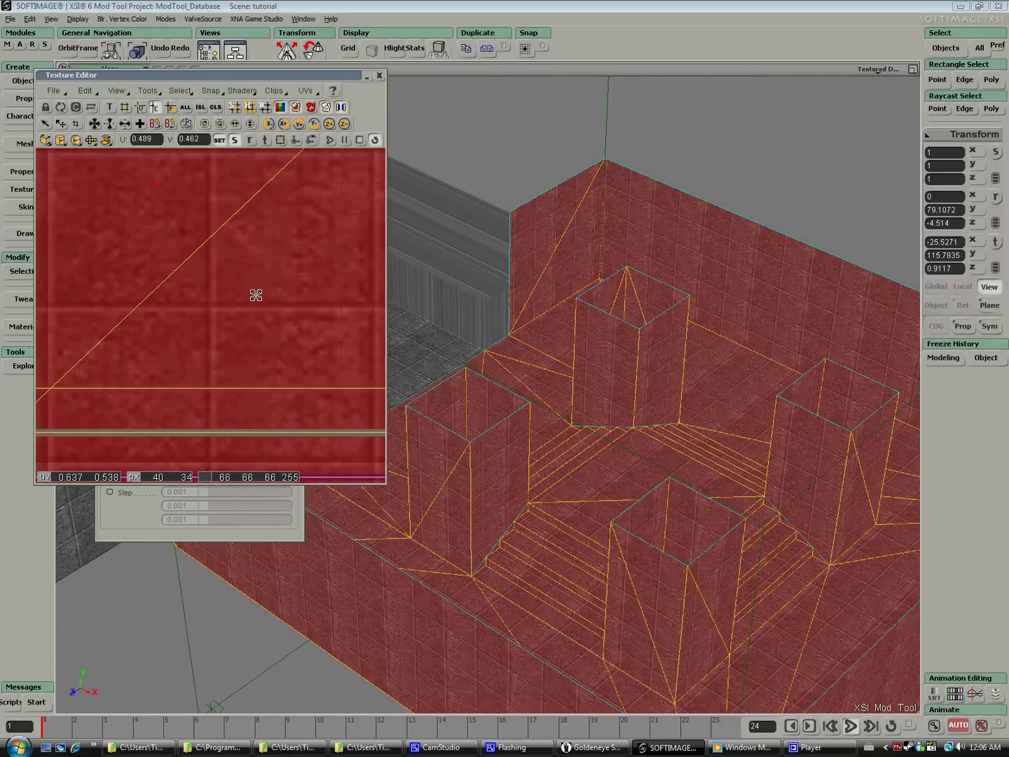
scroll(256, 295, down, 3)
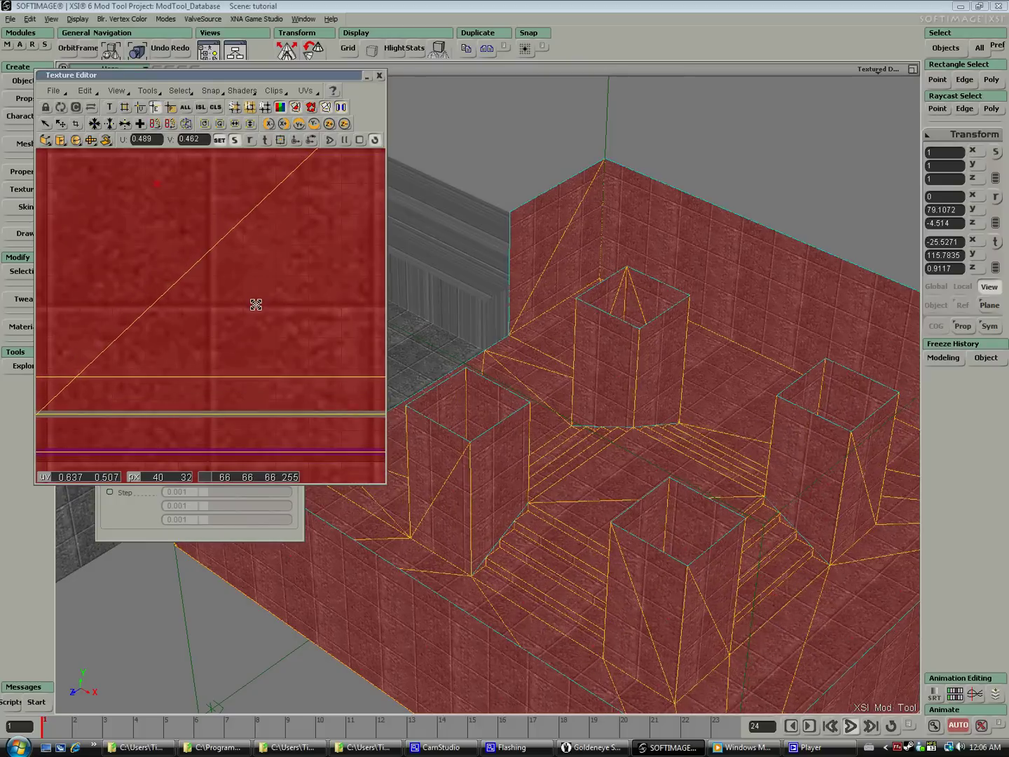
scroll(256, 305, down, 2)
scroll(256, 308, up, 1)
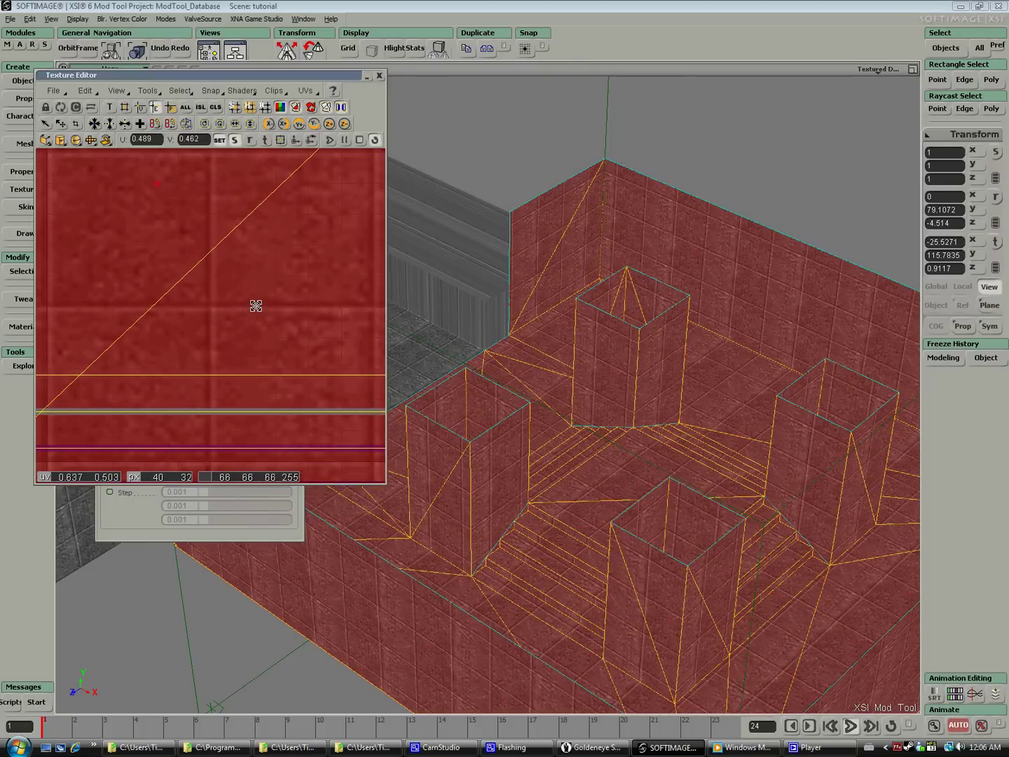
scroll(256, 306, up, 2)
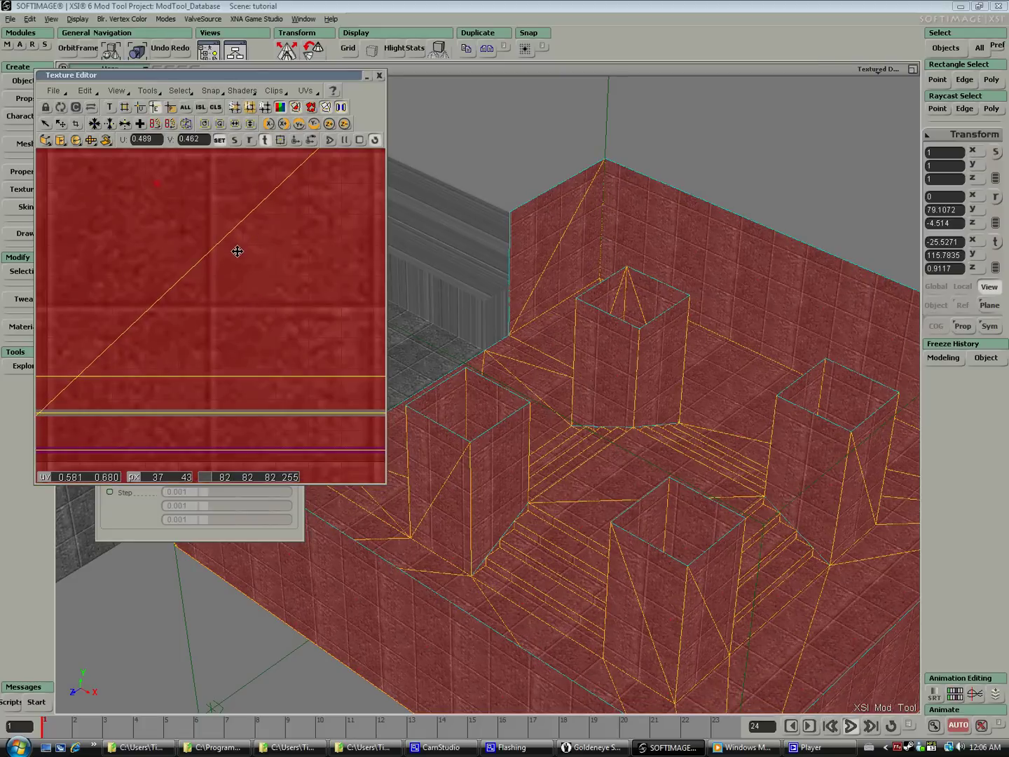
mouse_move(226, 274)
mouse_down()
mouse_move(225, 185)
mouse_move(234, 323)
mouse_move(273, 177)
mouse_move(293, 245)
mouse_move(227, 297)
mouse_up()
right_drag(733, 266, 685, 278)
middle_drag(684, 277, 665, 330)
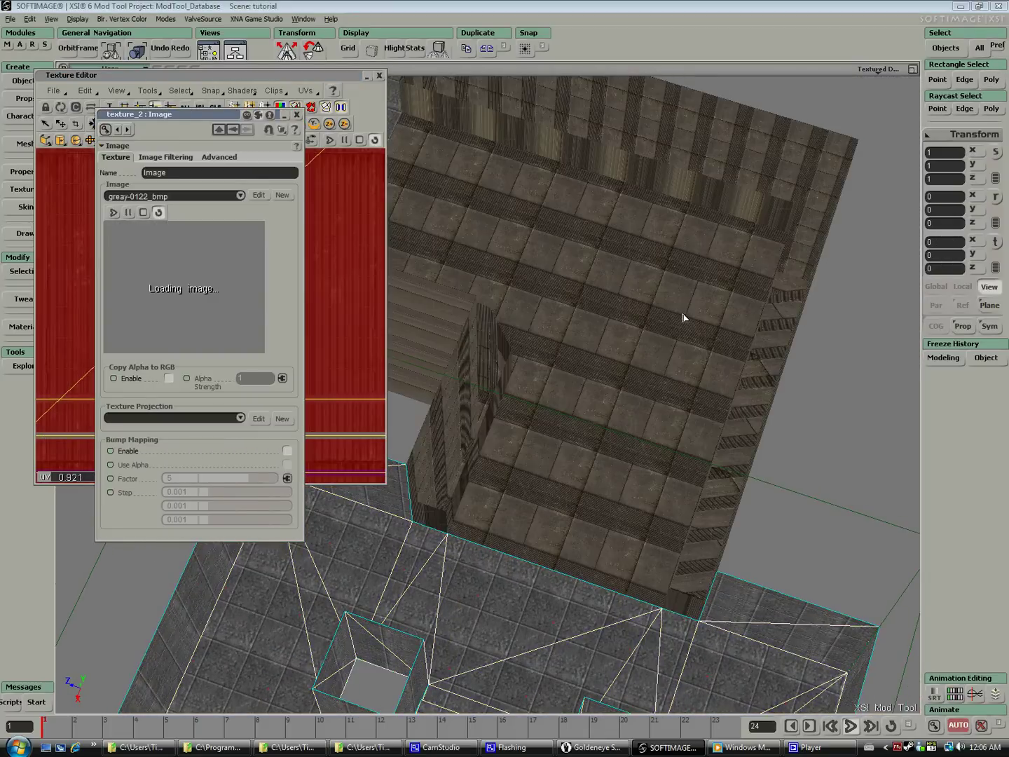
- Select all low-wall polygons in Room02, including the short end pieces and angled section, and create a cluster from them
middle_drag(682, 315, 956, 135)
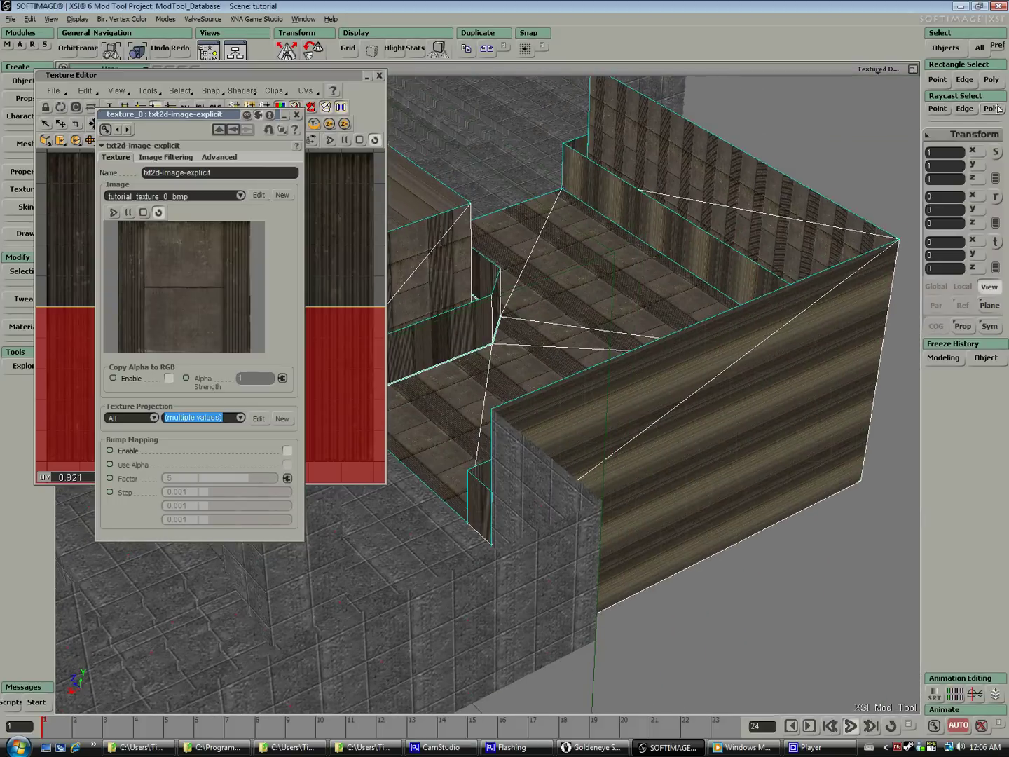
middle_drag(609, 209, 652, 199)
click(683, 183)
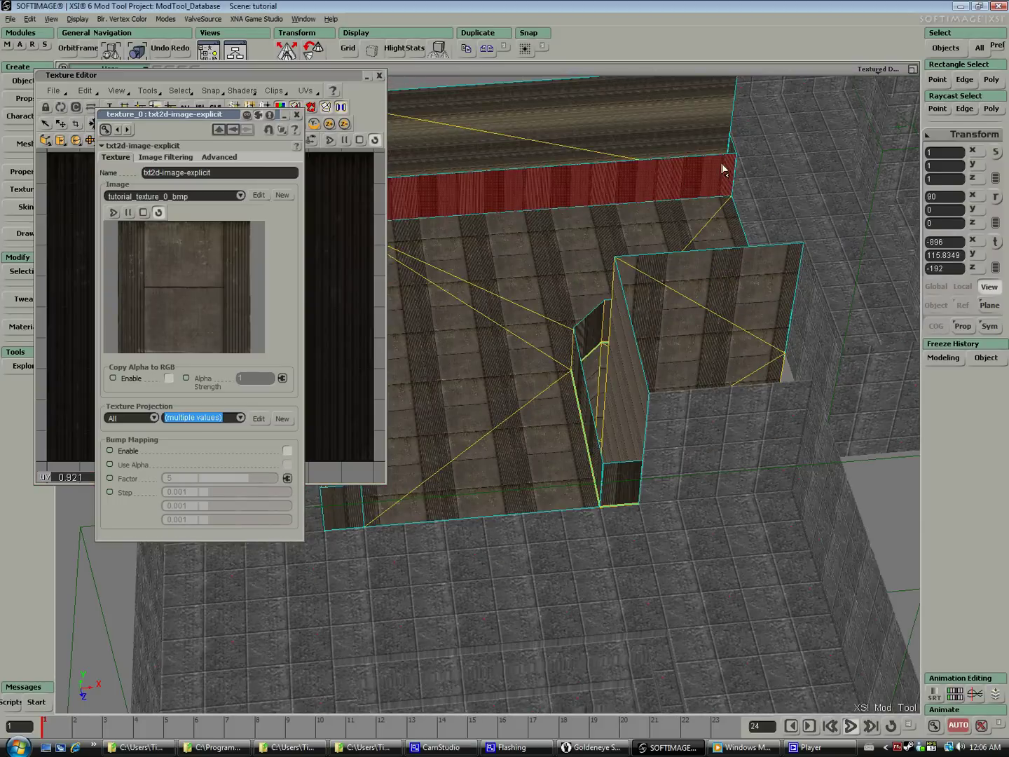
middle_drag(722, 167, 811, 141)
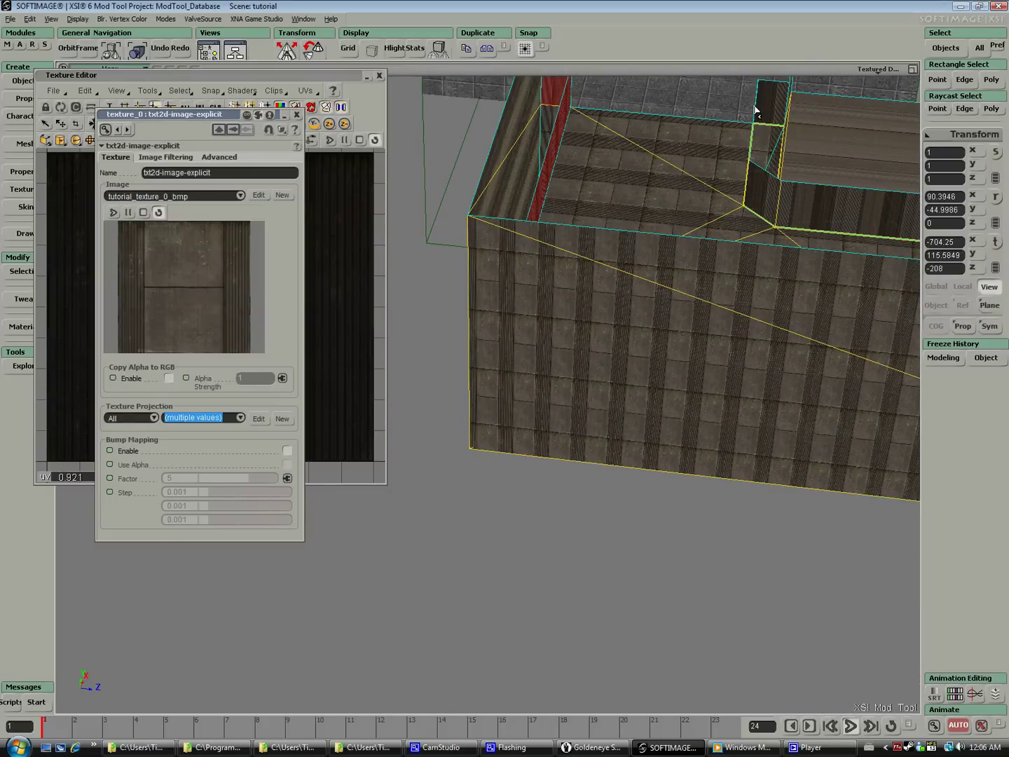
middle_drag(739, 110, 755, 111)
shift+click(718, 122)
shift+click(753, 154)
shift+click(794, 157)
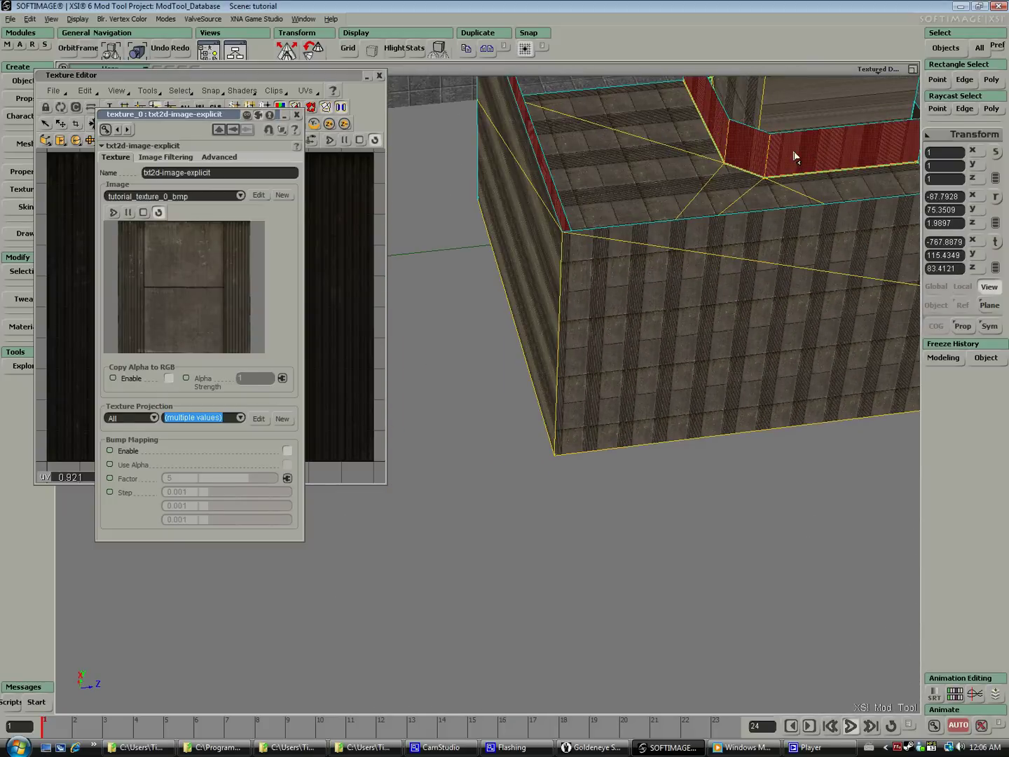
middle_drag(794, 154, 733, 221)
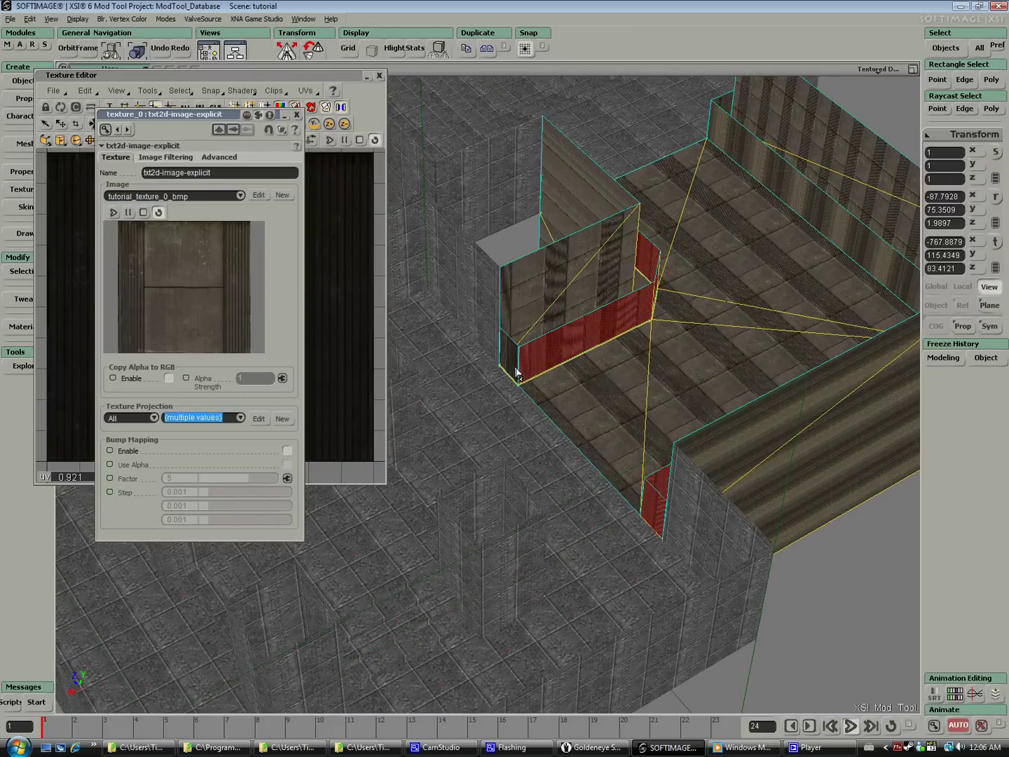
middle_drag(669, 262, 469, 412)
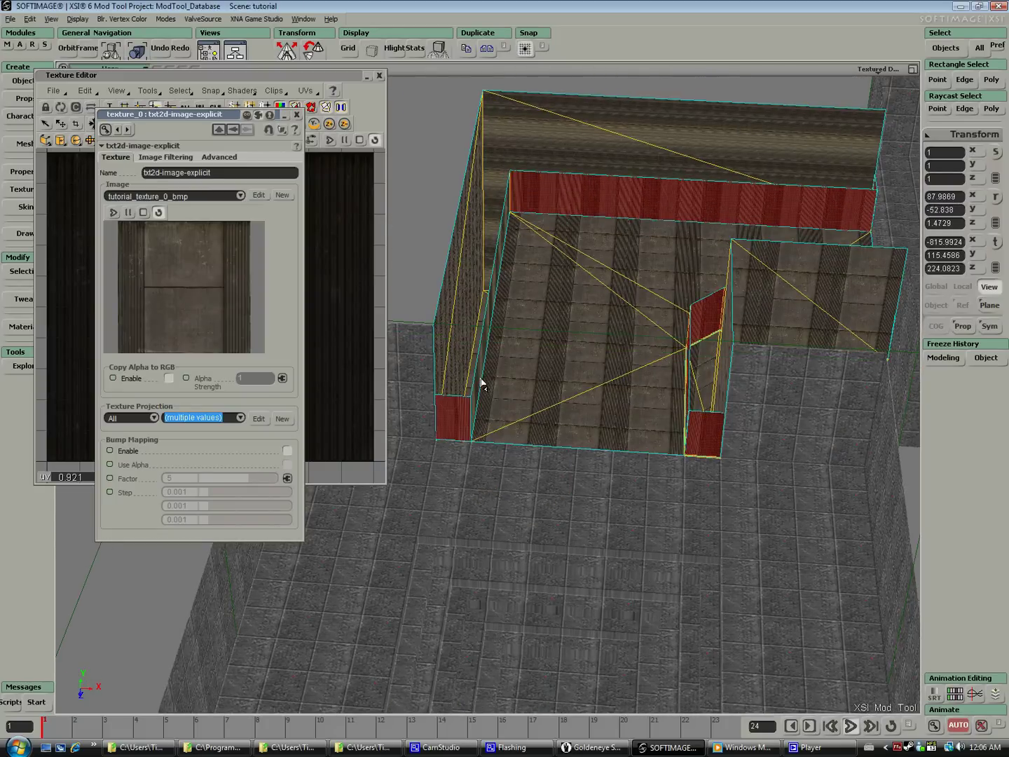
middle_drag(569, 266, 637, 224)
right_click(630, 223)
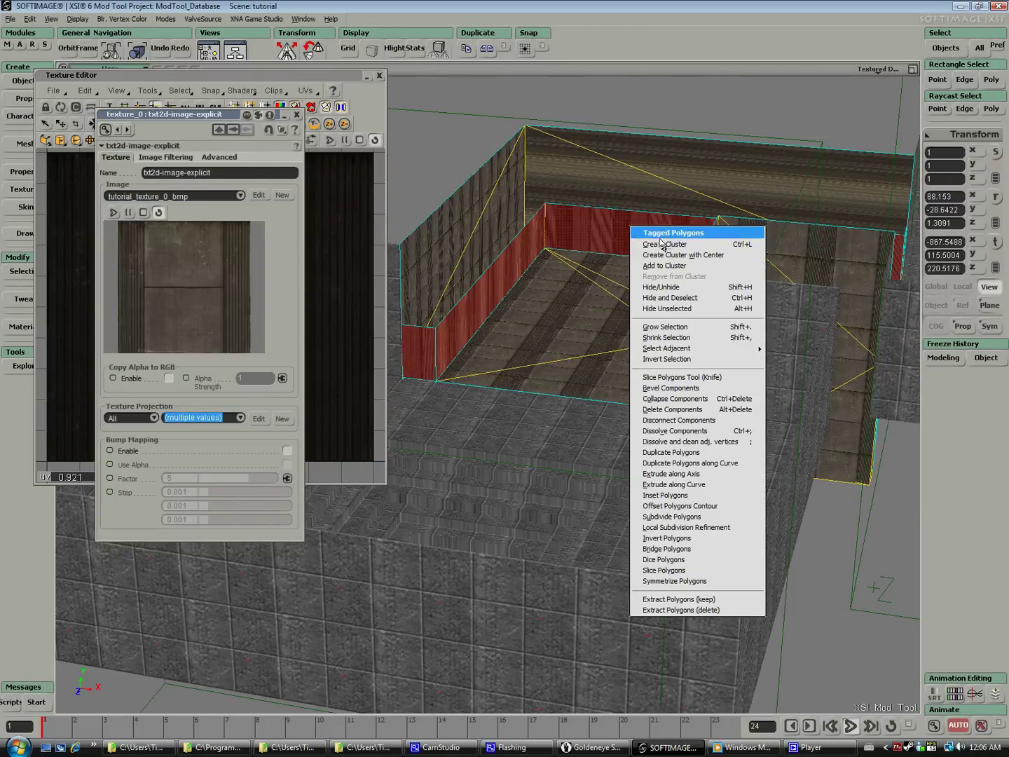
click(640, 241)
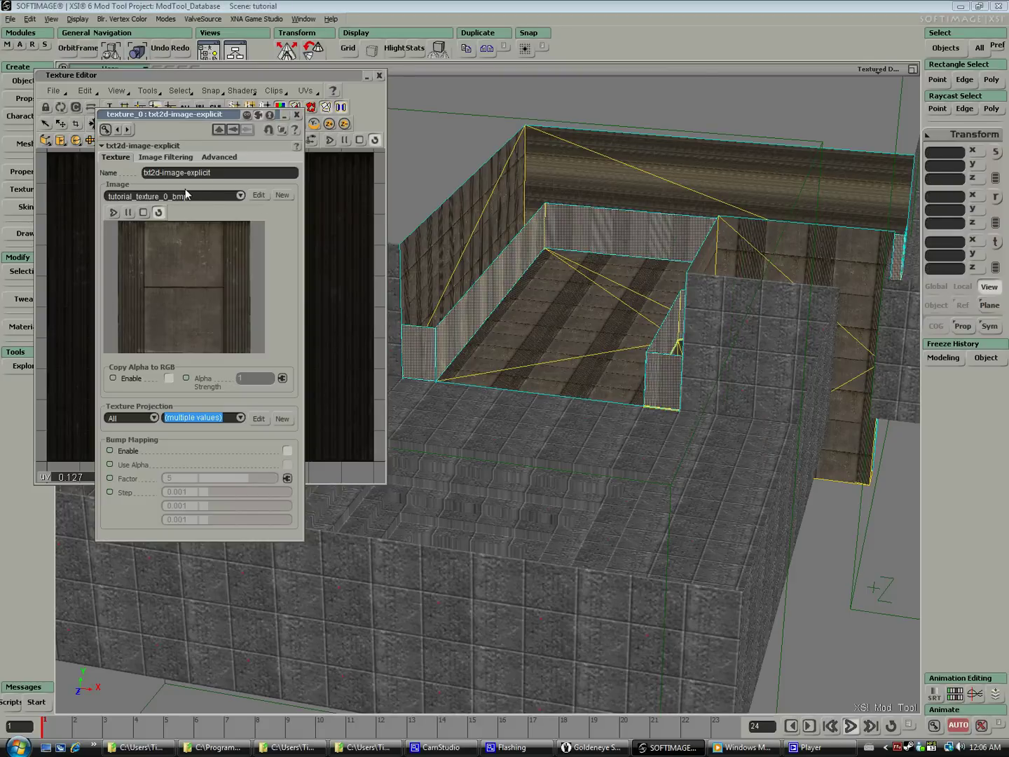
- Add an image texture loaded from rail-0209.bmp to the low-wall cluster, and freeze the modeling history without saving a backup
click(21, 190)
click(84, 179)
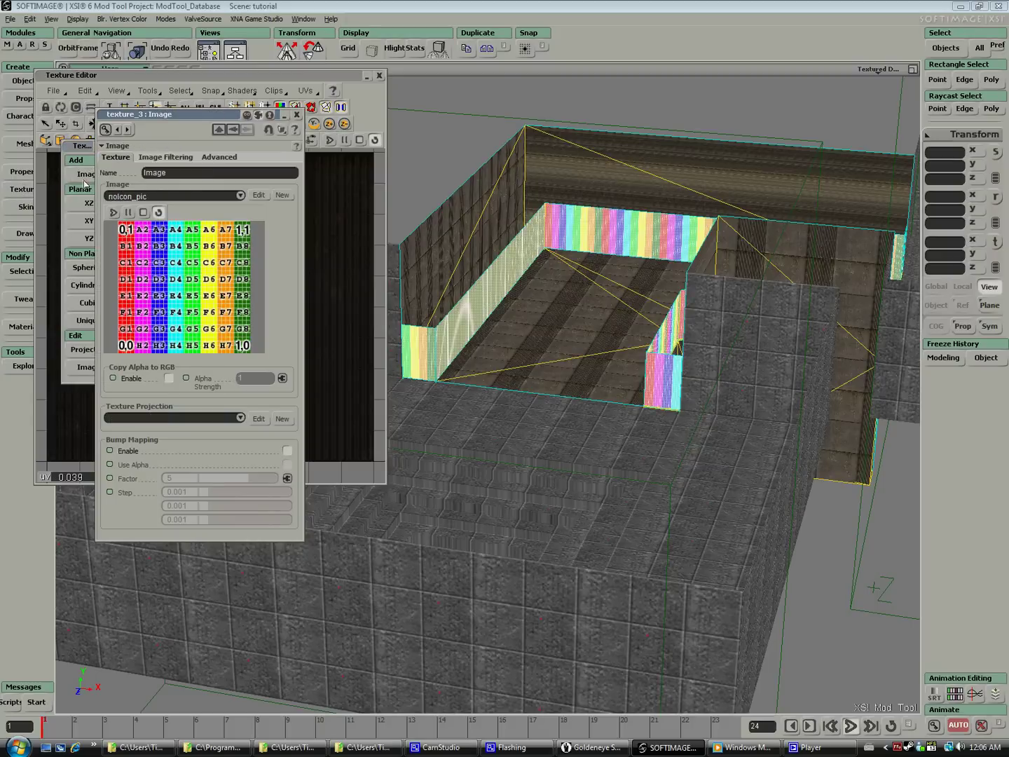
click(280, 196)
click(302, 210)
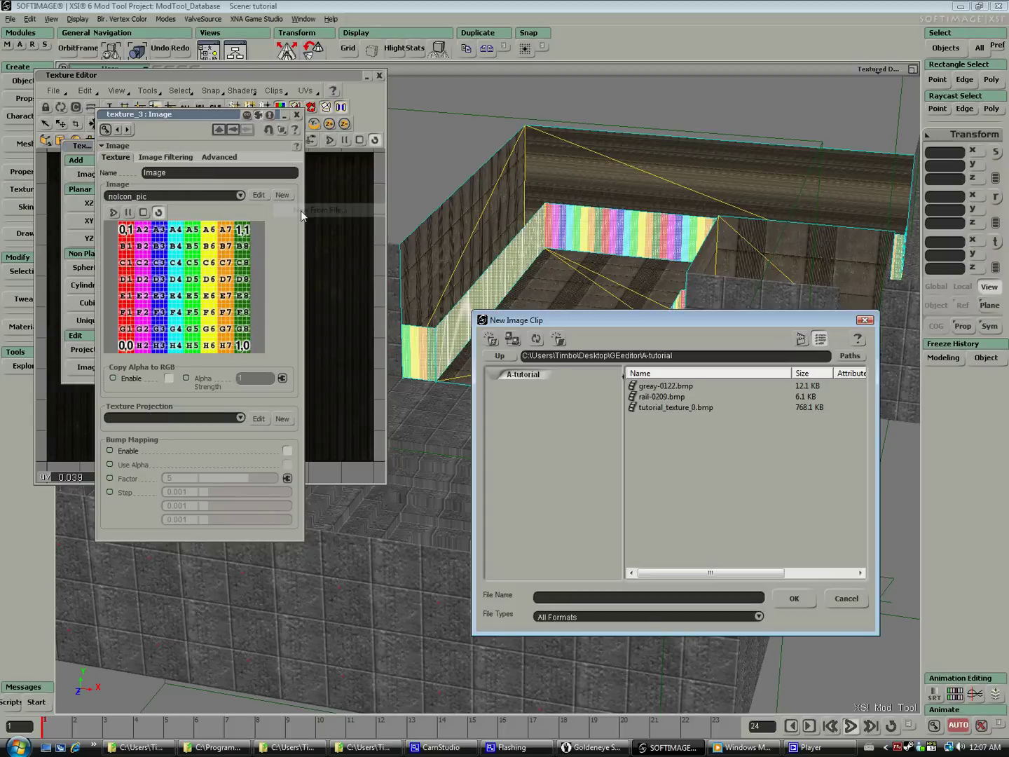
double_click(678, 396)
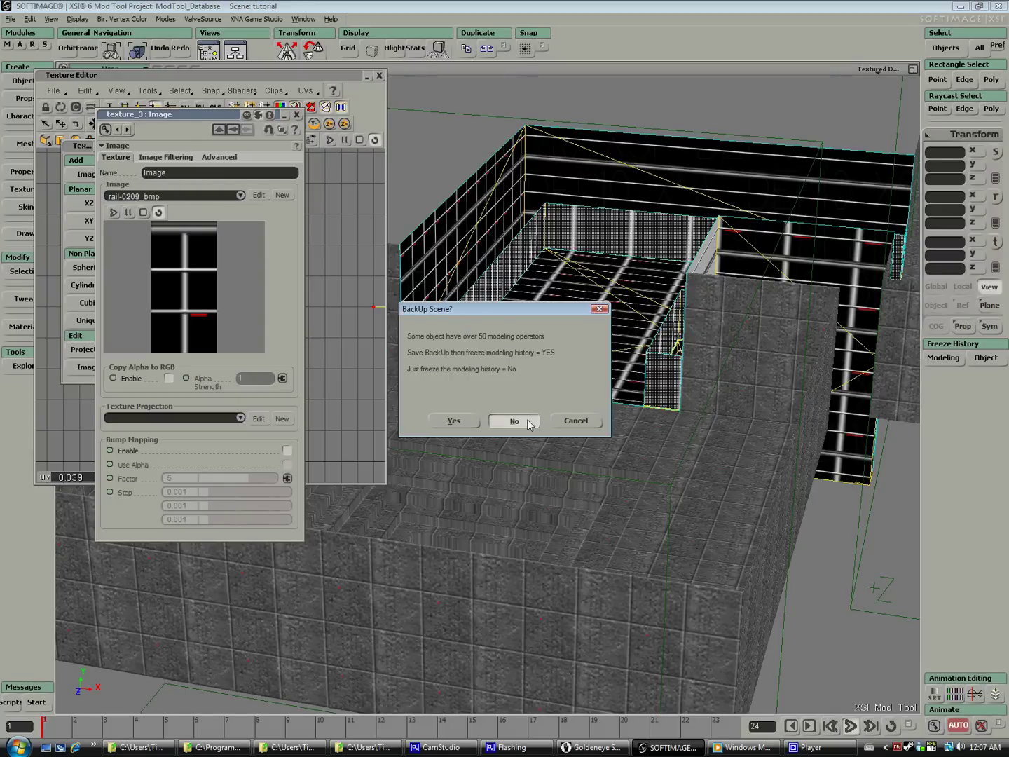
click(515, 420)
- Hide all low-wall polygons of Room02 using their polygon cluster
key(o)
drag(526, 334, 527, 363)
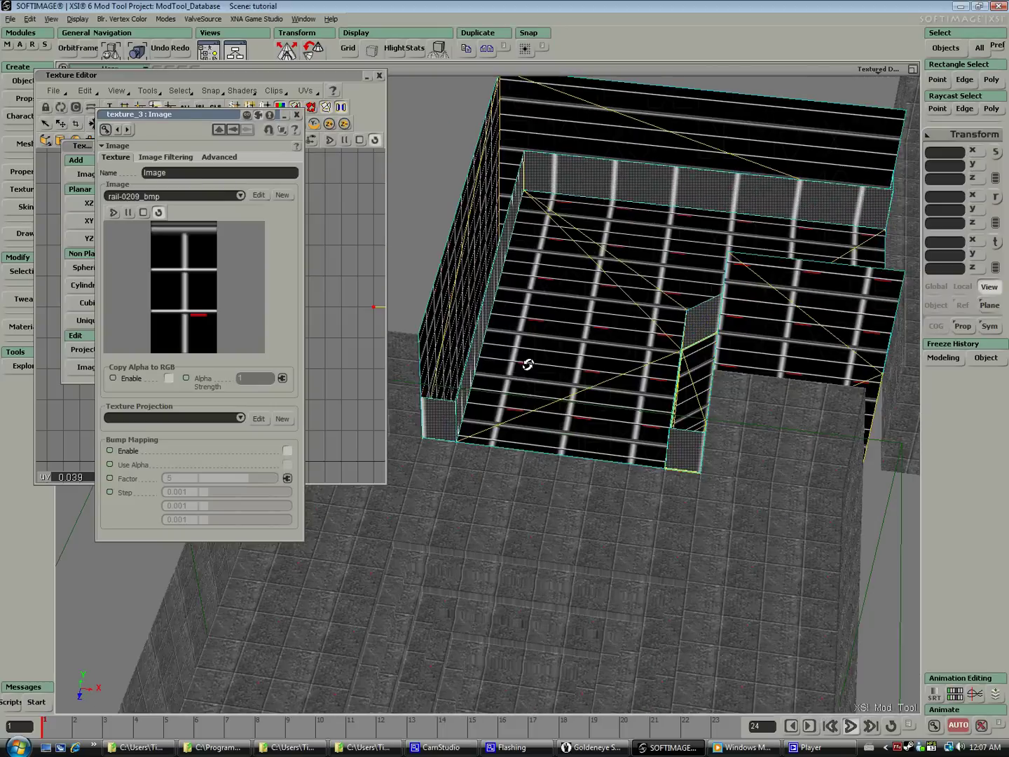
right_click(550, 180)
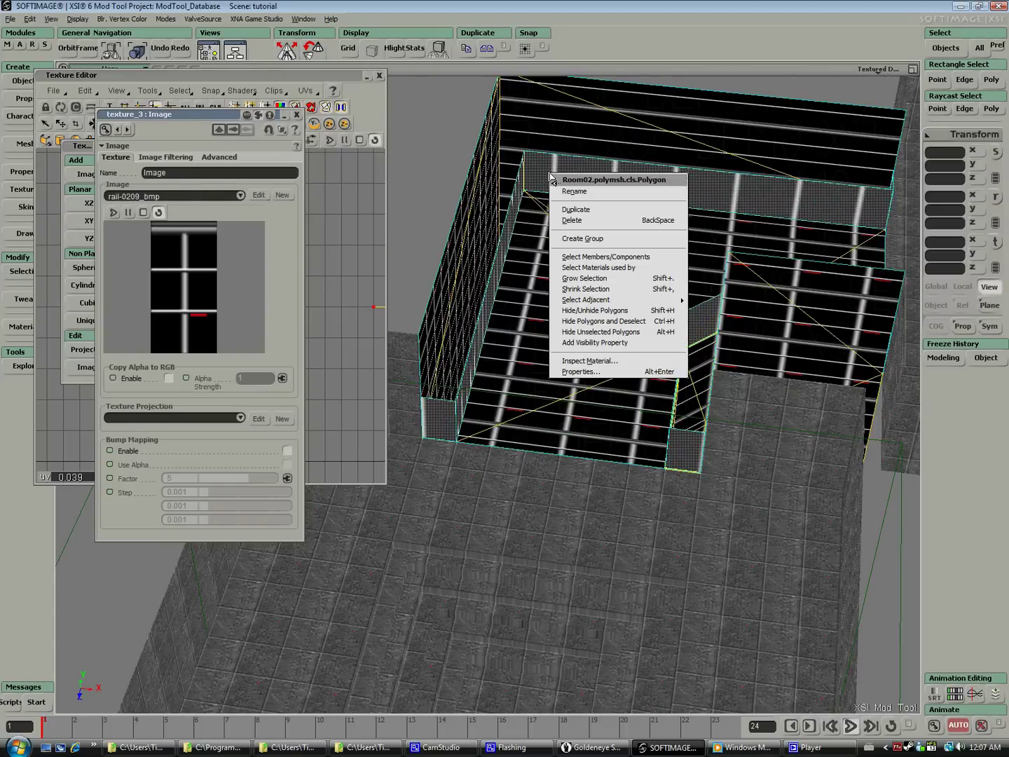
click(625, 311)
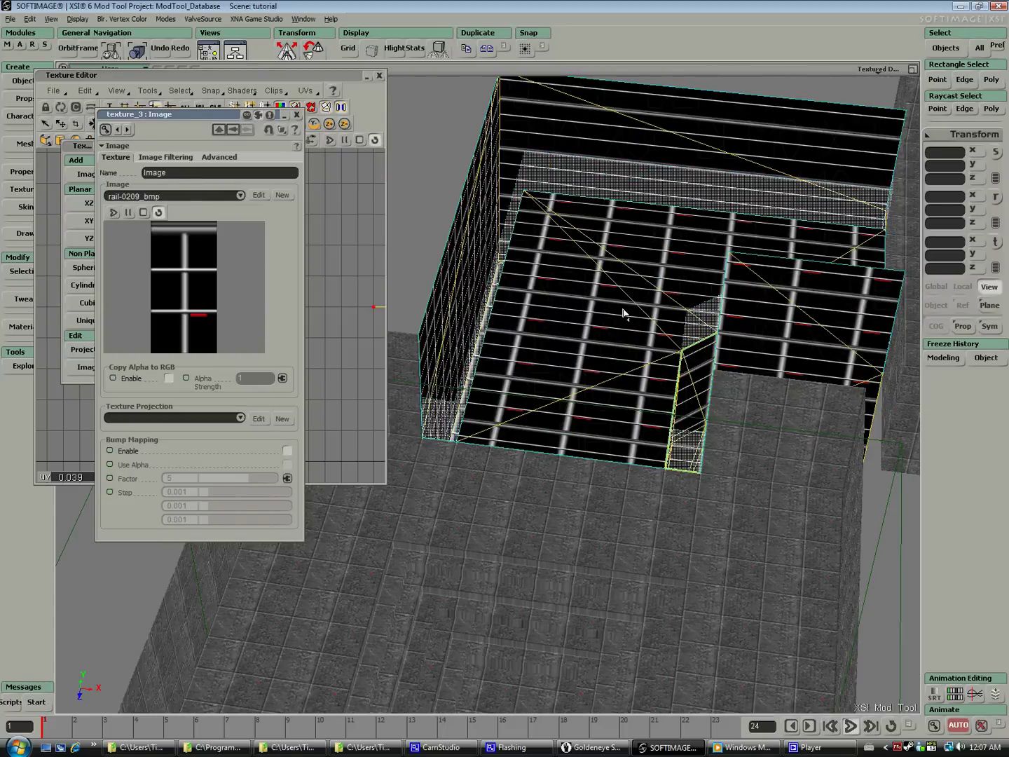
- Select all remaining visible polygons of Room02 and create a cluster from them
middle_drag(612, 316, 476, 296)
drag(475, 295, 457, 208)
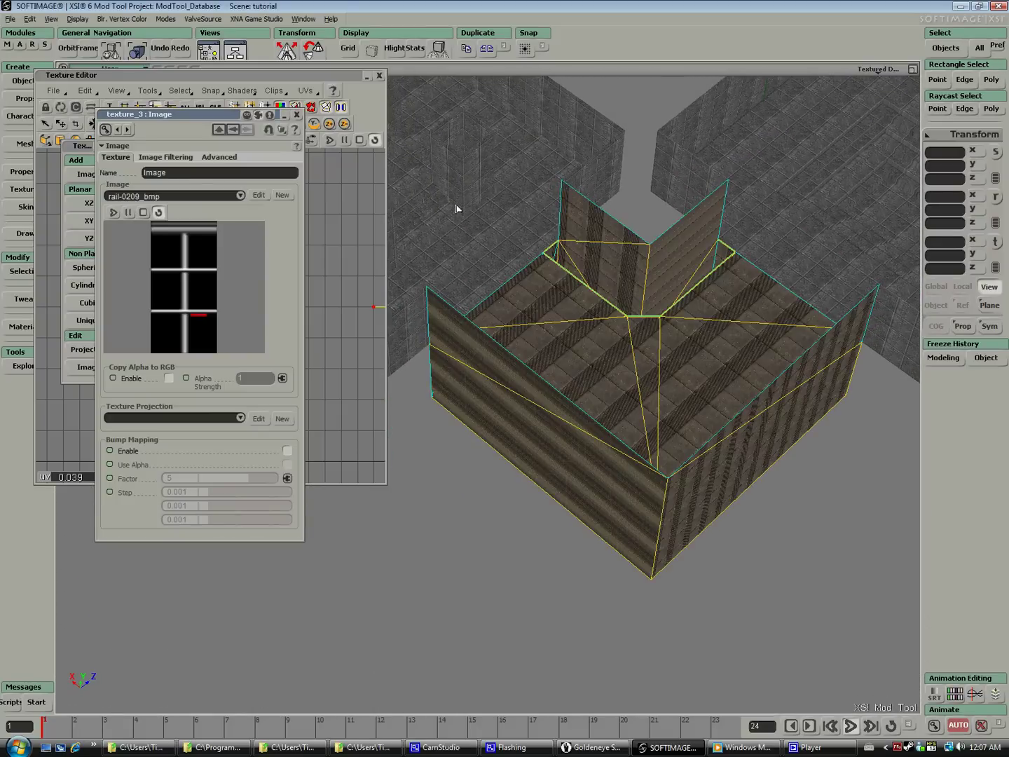
drag(412, 169, 922, 602)
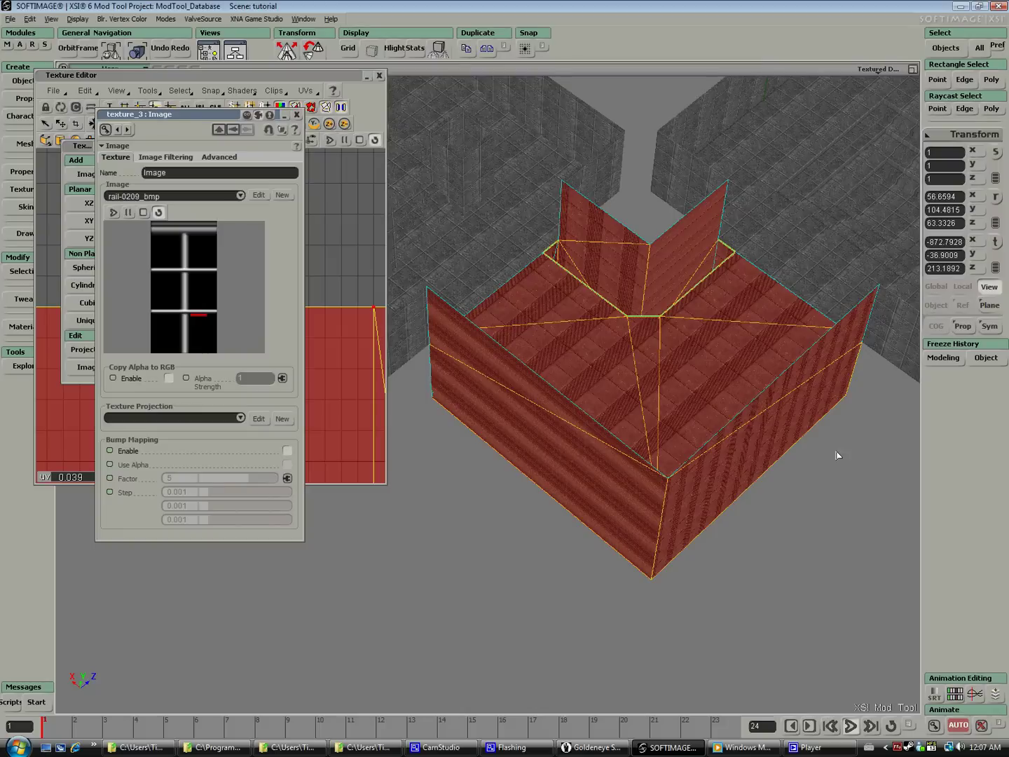
right_click(749, 339)
click(784, 363)
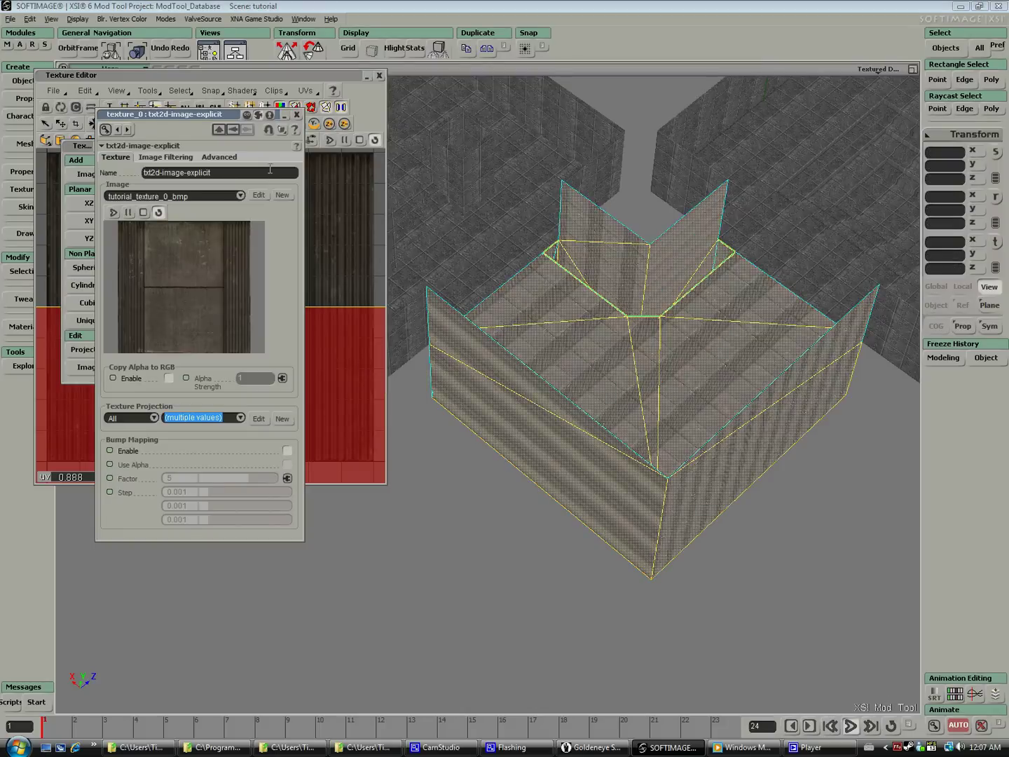
- Add an image texture to the new Room02 cluster and assign it the existing greay-0122_bmp image
click(86, 175)
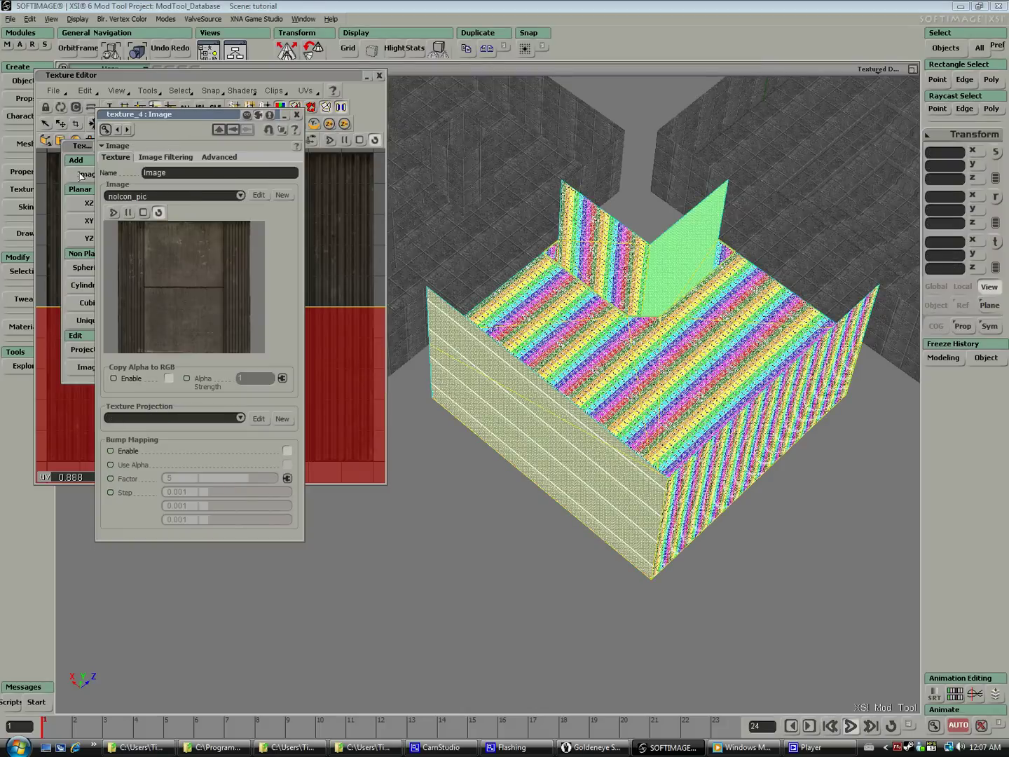
click(238, 197)
click(202, 187)
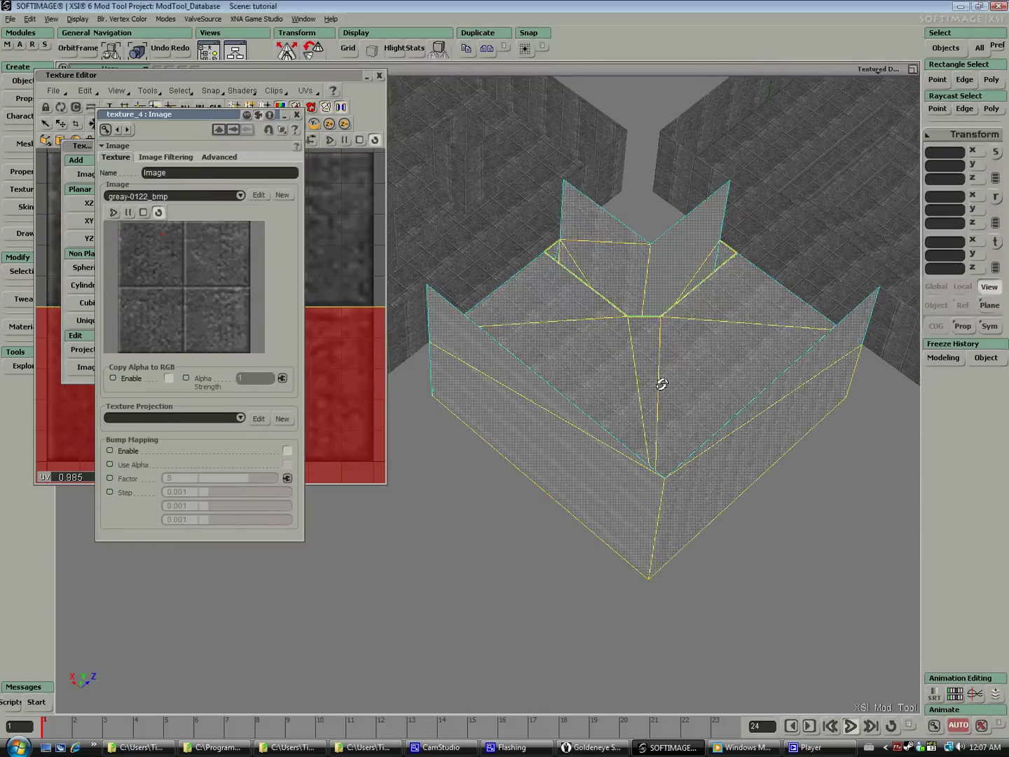
- Select the long back wall polygon with the stretched texture and apply a new texture projection to it in the Texture Editor
drag(661, 384, 526, 351)
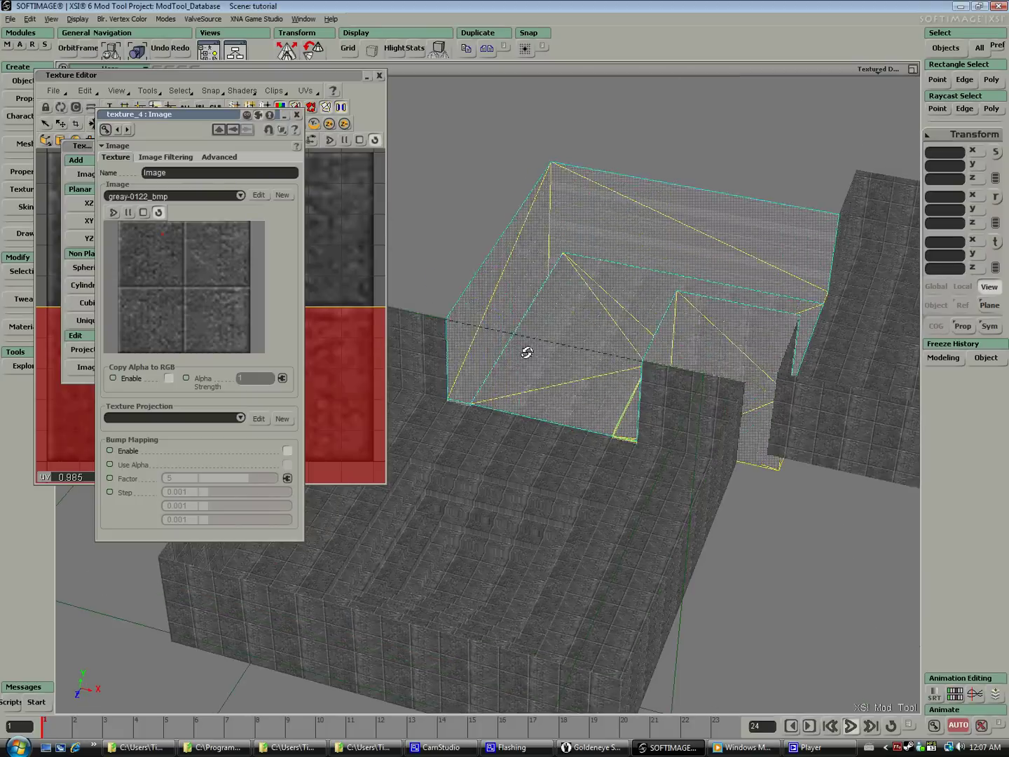
click(982, 112)
click(710, 201)
drag(567, 123, 532, 242)
middle_drag(532, 243, 617, 453)
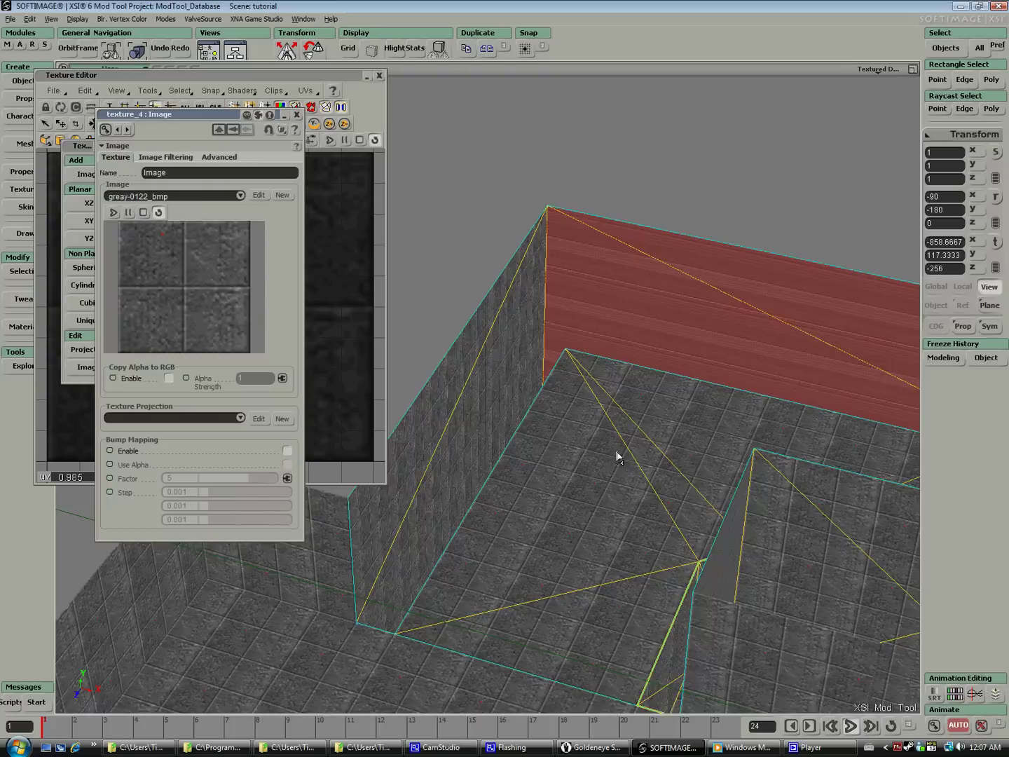
drag(617, 457, 280, 210)
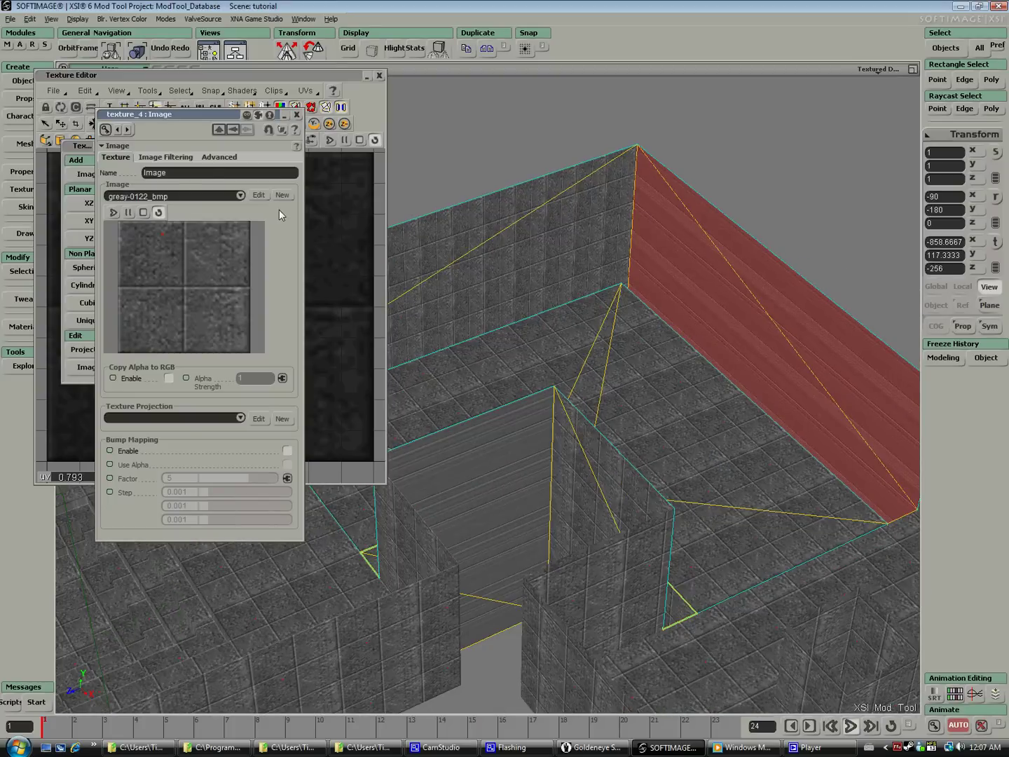
click(145, 72)
click(91, 139)
click(104, 156)
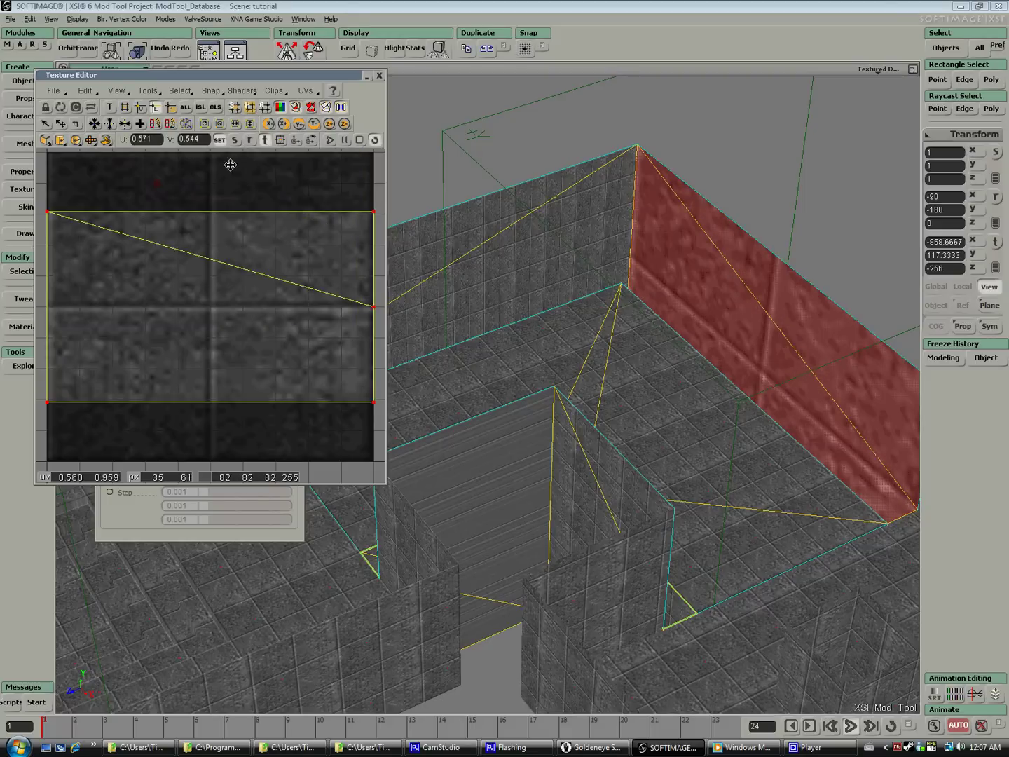
- Enlarge the back wall's UVs until its tiles match the adjoining walls in size, and close the Texture Editor
drag(211, 301, 187, 70)
drag(199, 213, 185, 143)
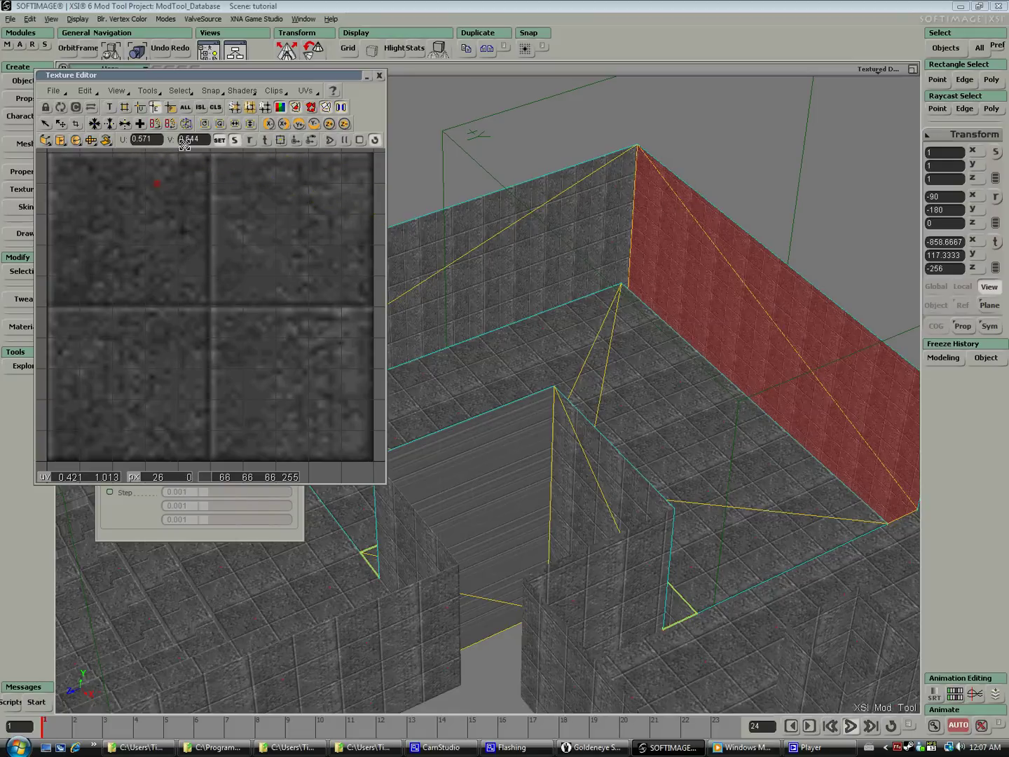
middle_drag(488, 142, 715, 242)
drag(716, 240, 609, 316)
click(73, 22)
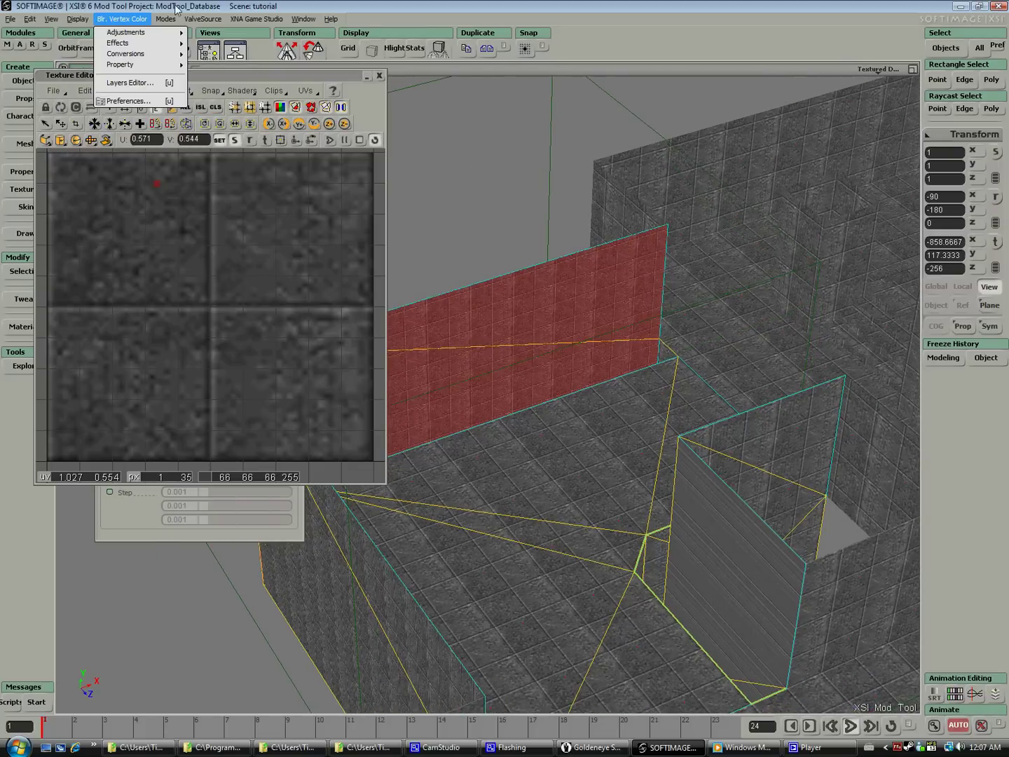
click(379, 75)
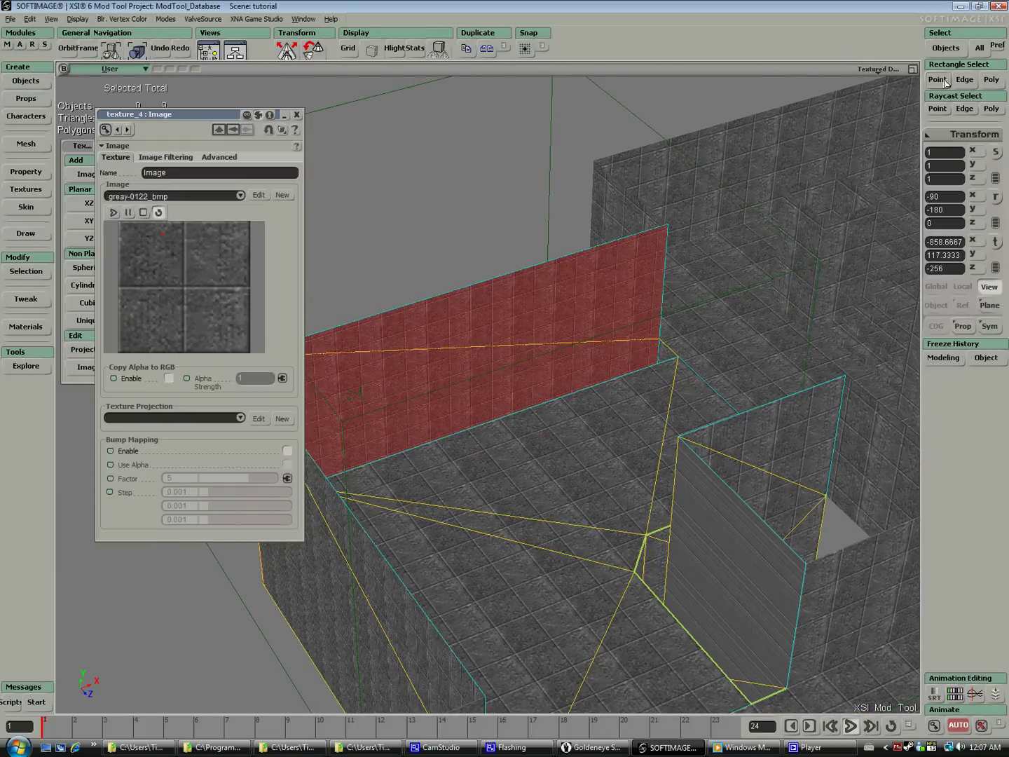
- Select Room02 as an object and unhide its hidden low-wall polygons
click(949, 50)
click(695, 315)
click(621, 381)
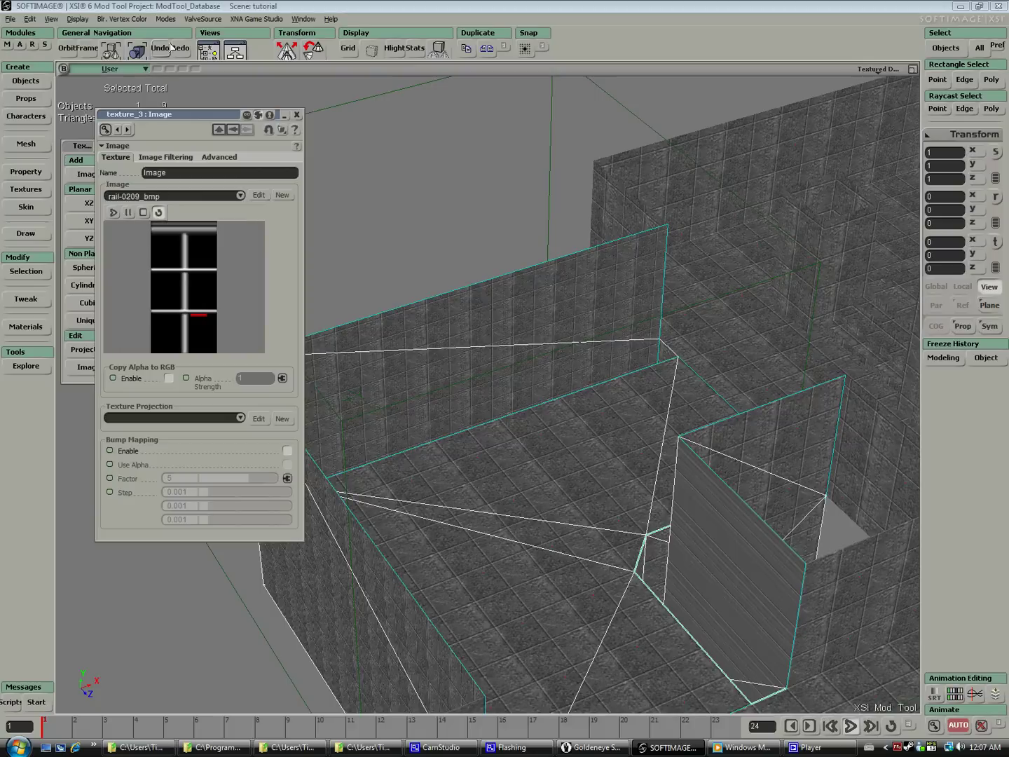
click(51, 19)
mouse_move(29, 21)
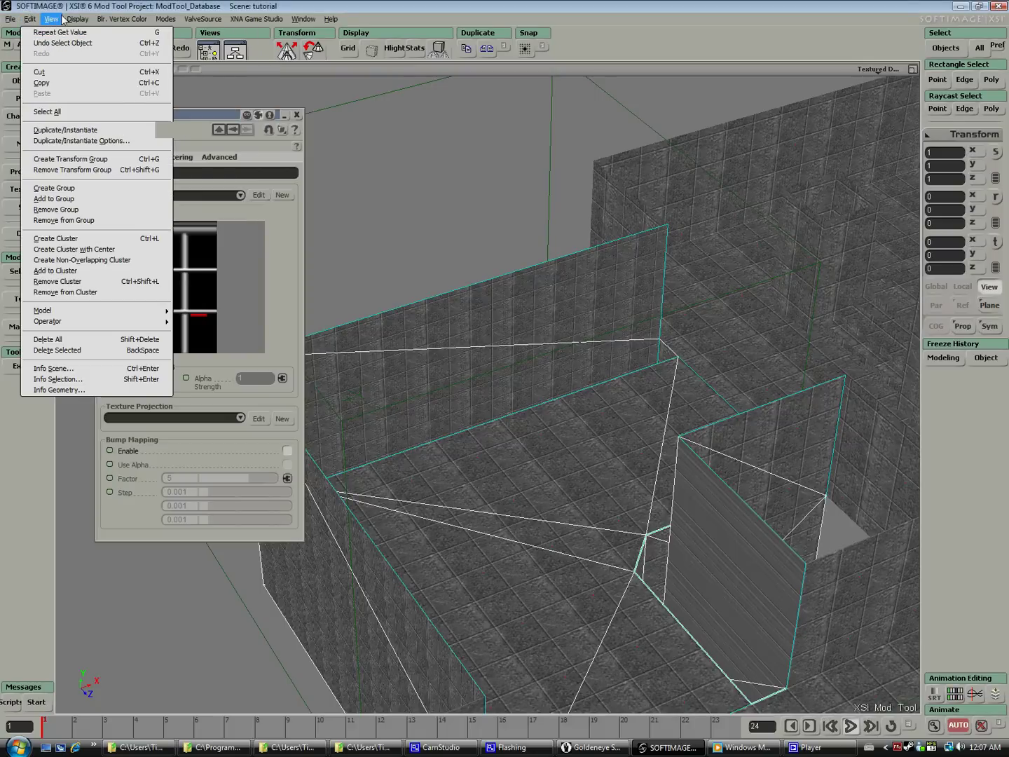
click(93, 61)
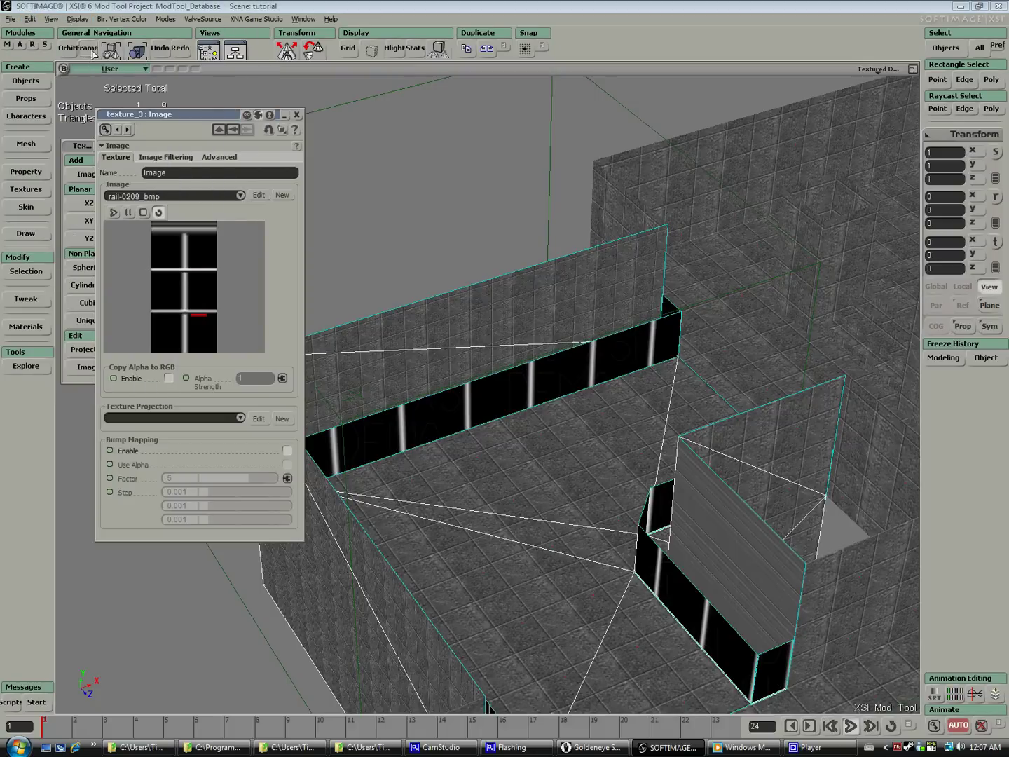
- Select every low-wall polygon in Room02 around the whole room, including the short end pieces and the angled section
drag(584, 307, 564, 282)
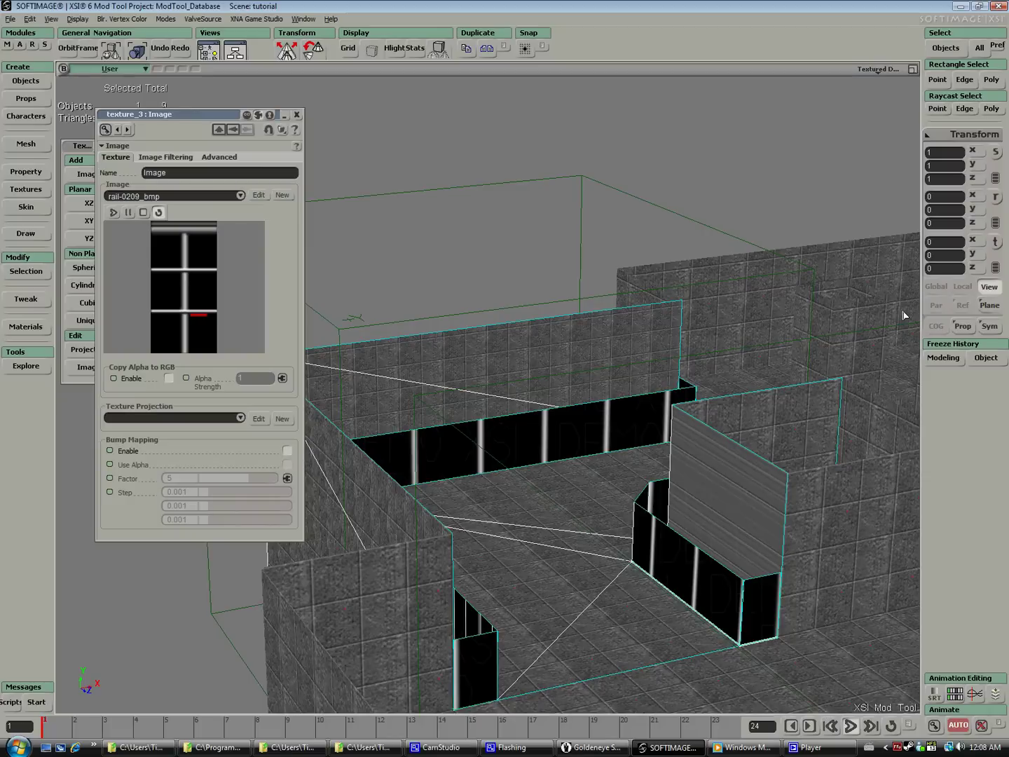
click(994, 110)
drag(764, 616, 713, 610)
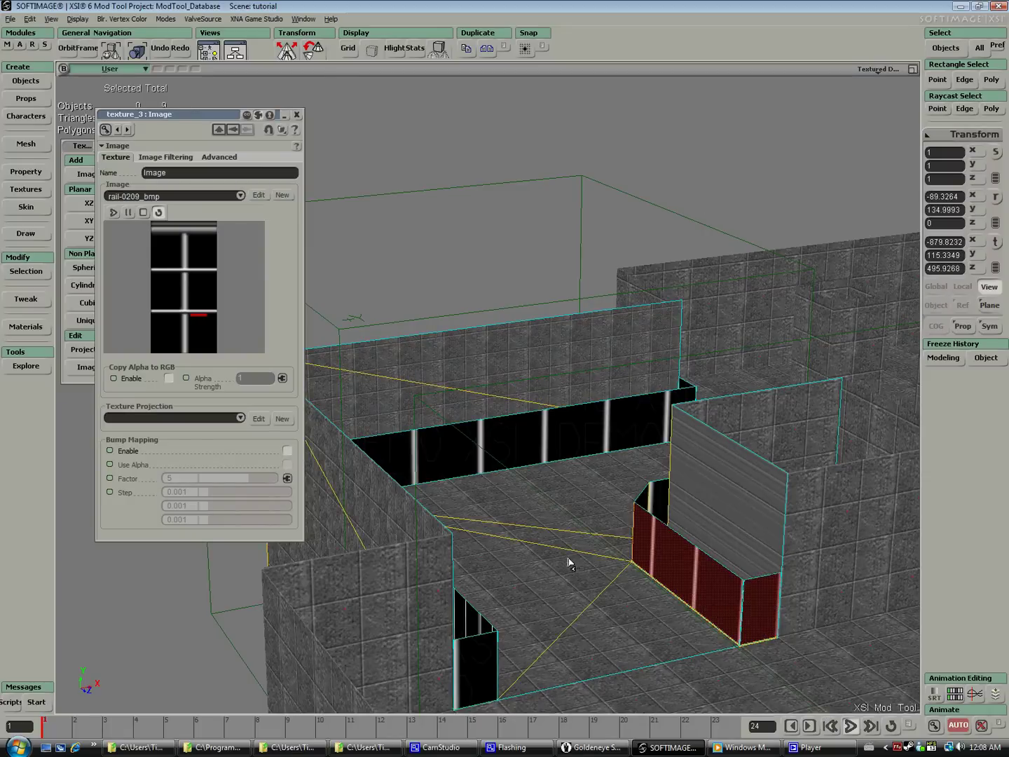
drag(570, 563, 508, 560)
shift+drag(394, 564, 442, 539)
shift+click(666, 412)
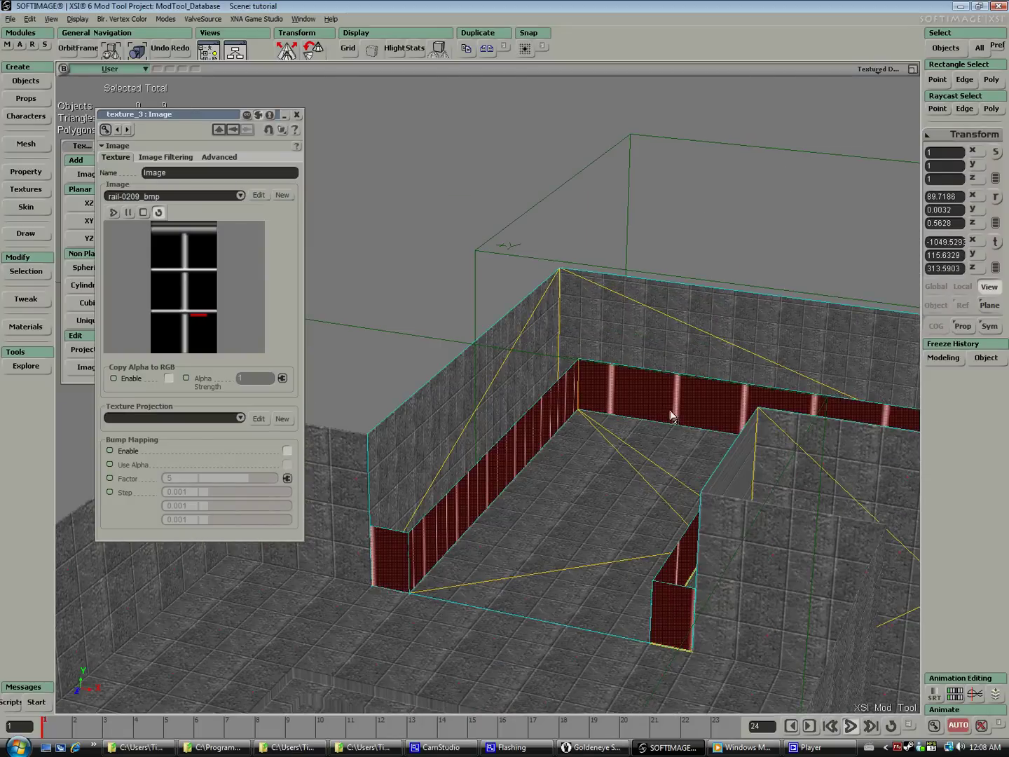
drag(671, 412, 813, 462)
shift+drag(676, 471, 703, 297)
drag(774, 278, 669, 250)
shift+click(655, 662)
drag(761, 534, 684, 521)
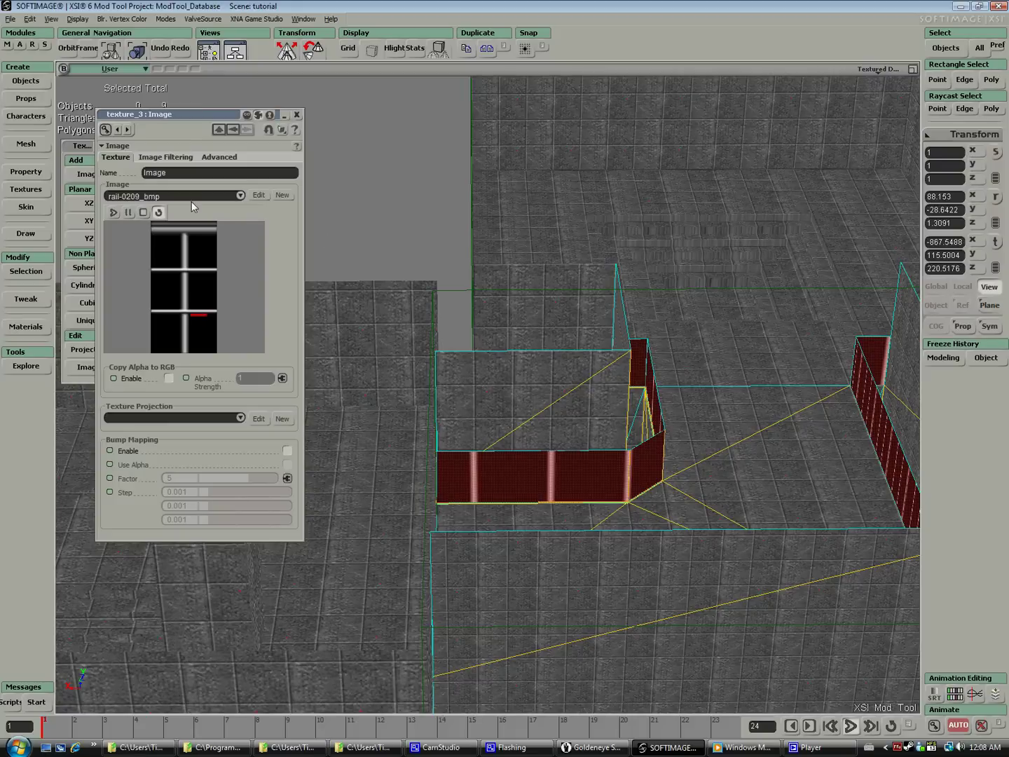
- Apply a new texture projection to the low walls in the Texture Editor and enlarge the UVs to repeat the railing pattern
click(84, 349)
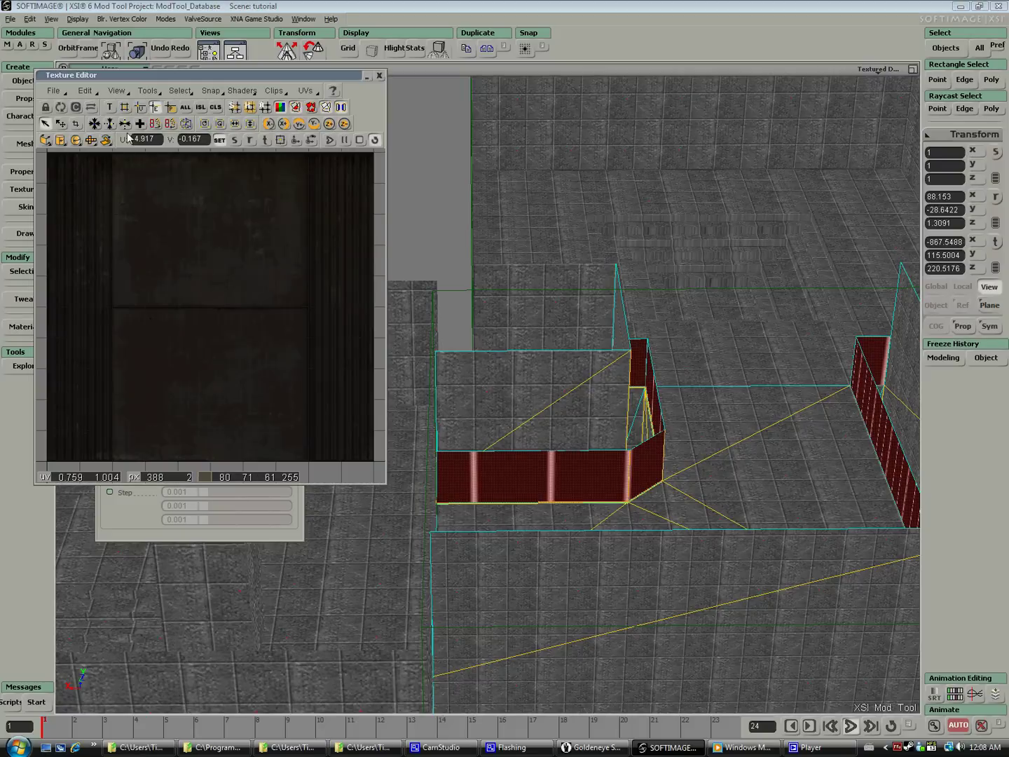
click(91, 140)
click(116, 158)
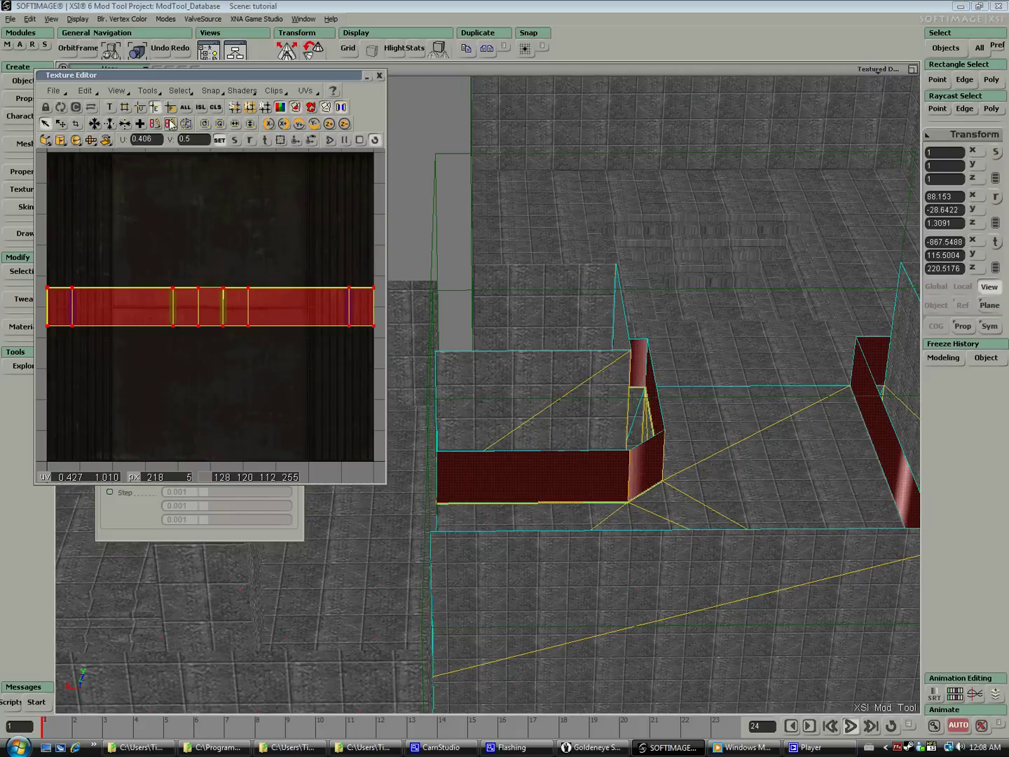
drag(222, 293, 190, 156)
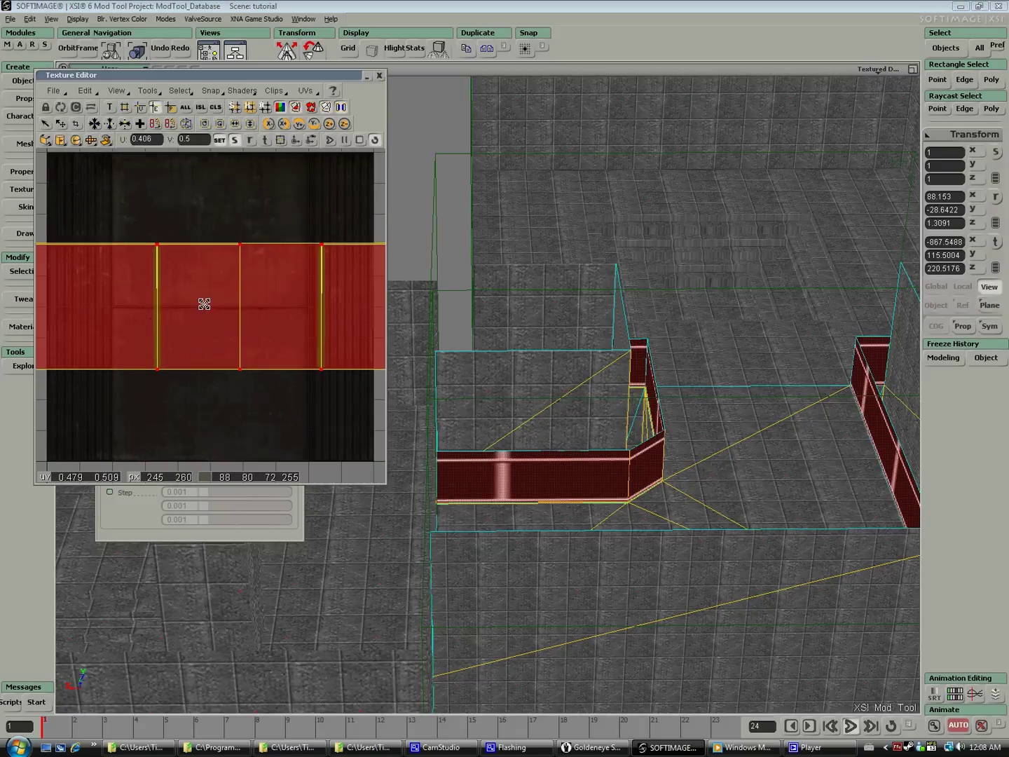
drag(220, 323, 209, 190)
drag(192, 263, 183, 305)
- Shift the low-wall UVs down to V 0.471 and slightly reduce their vertical scale to align the railing with the wall edges
key(s)
right_drag(765, 477, 697, 494)
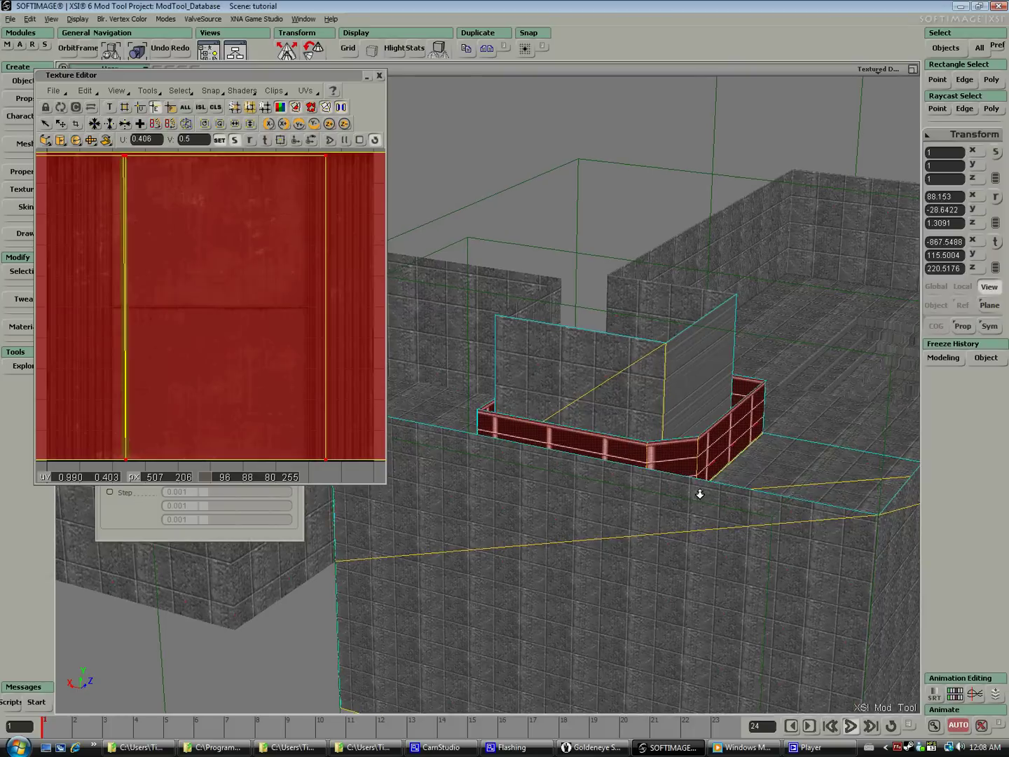
middle_drag(698, 494, 619, 567)
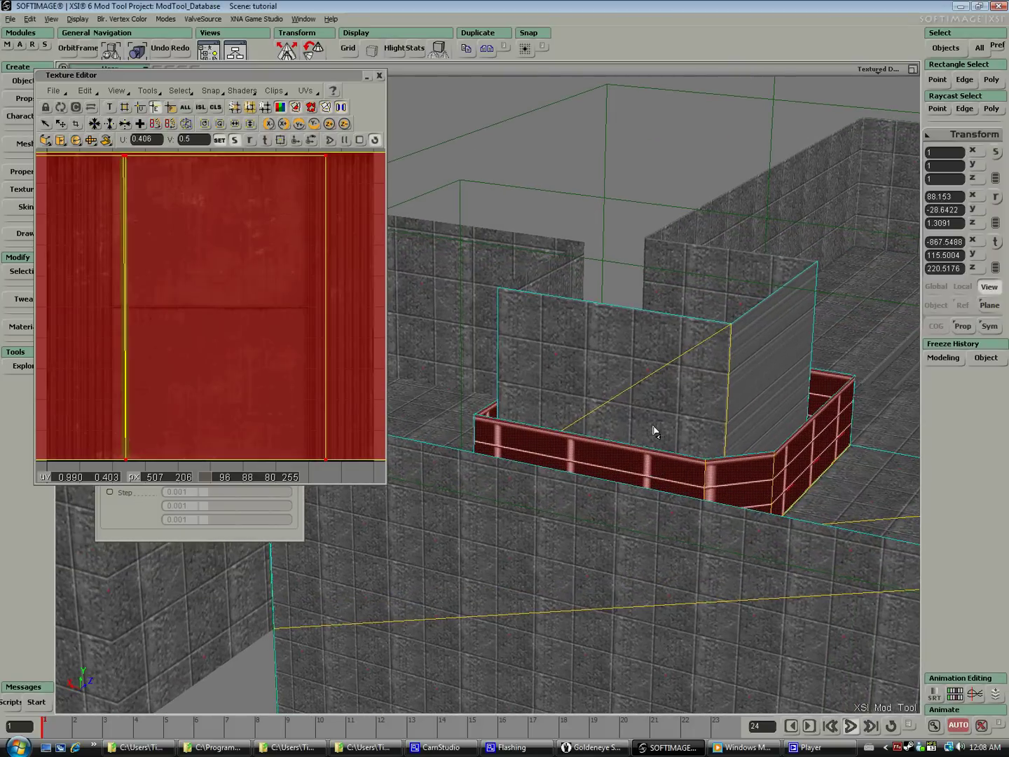
middle_drag(653, 431, 555, 420)
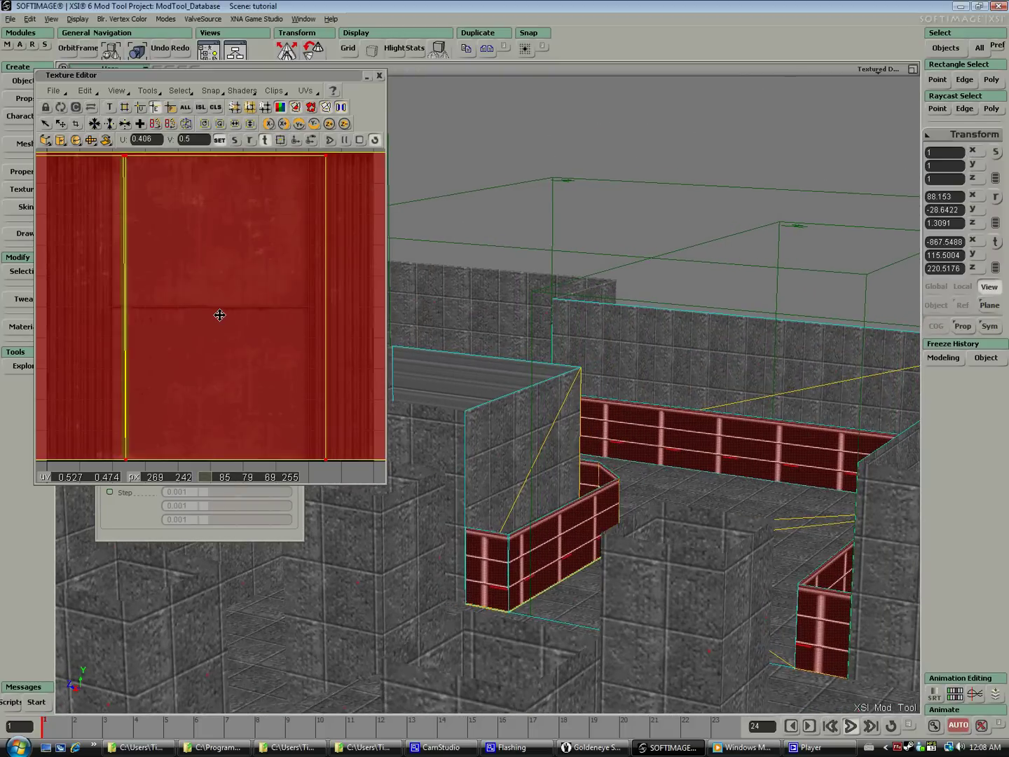
drag(219, 315, 223, 334)
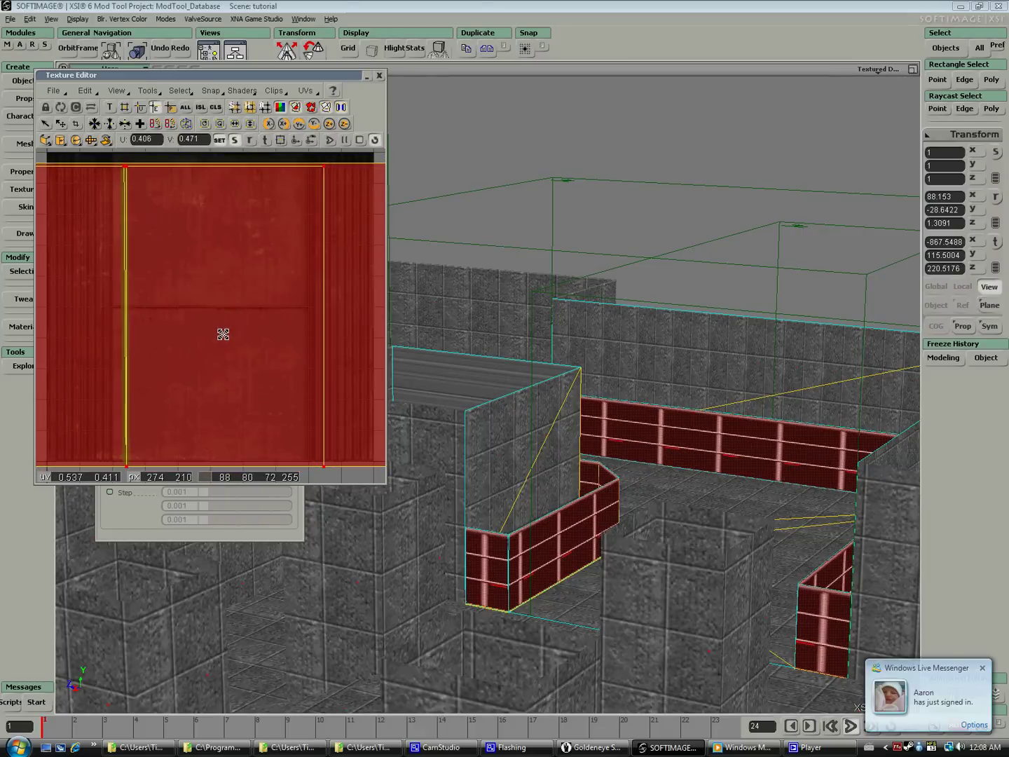